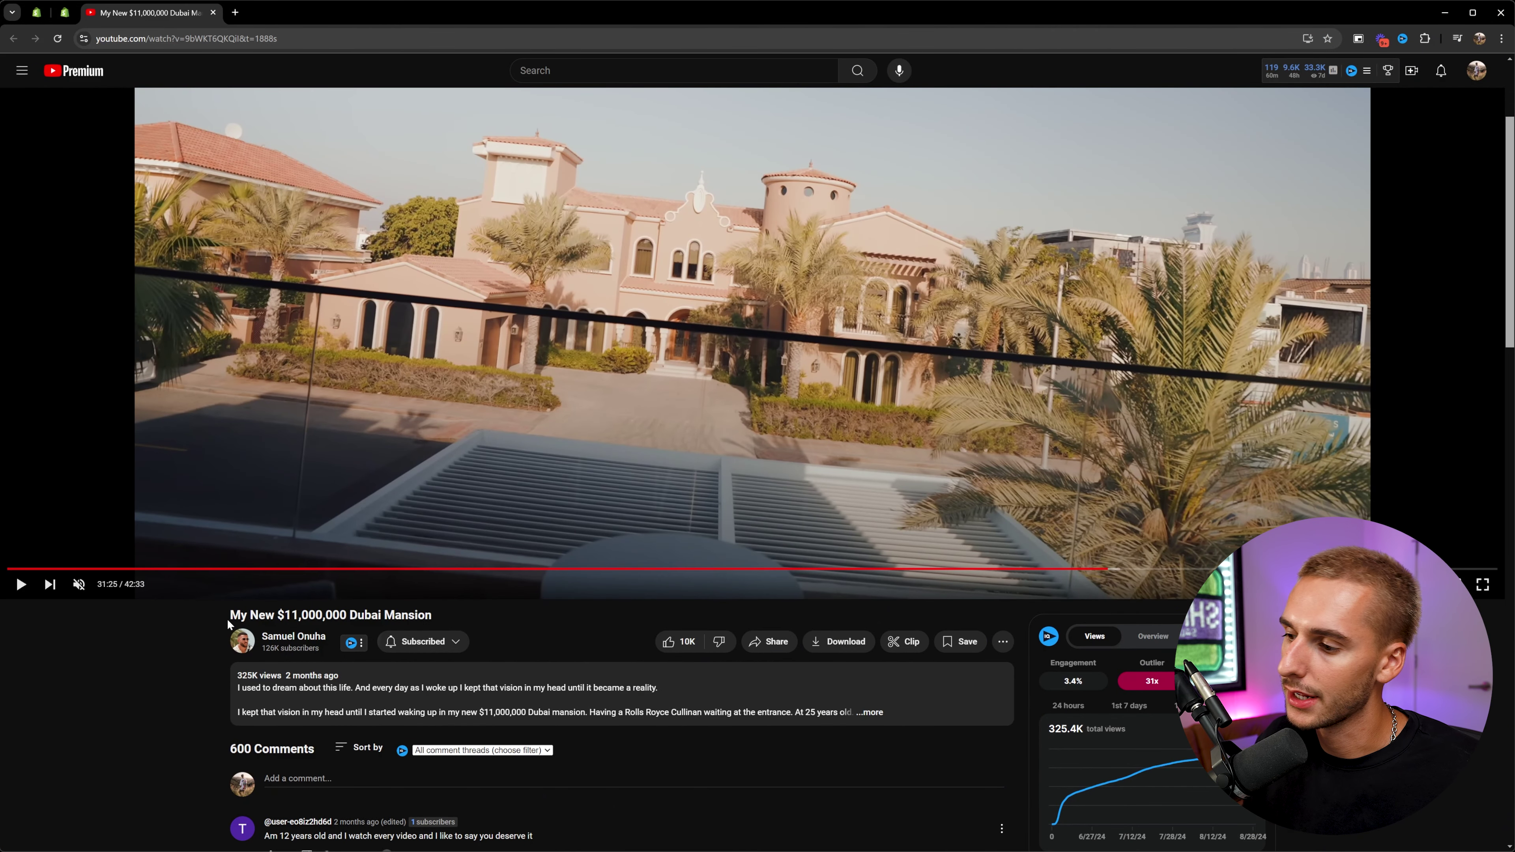
drag(230, 622, 418, 615)
click(442, 623)
scroll(517, 633, up, 3)
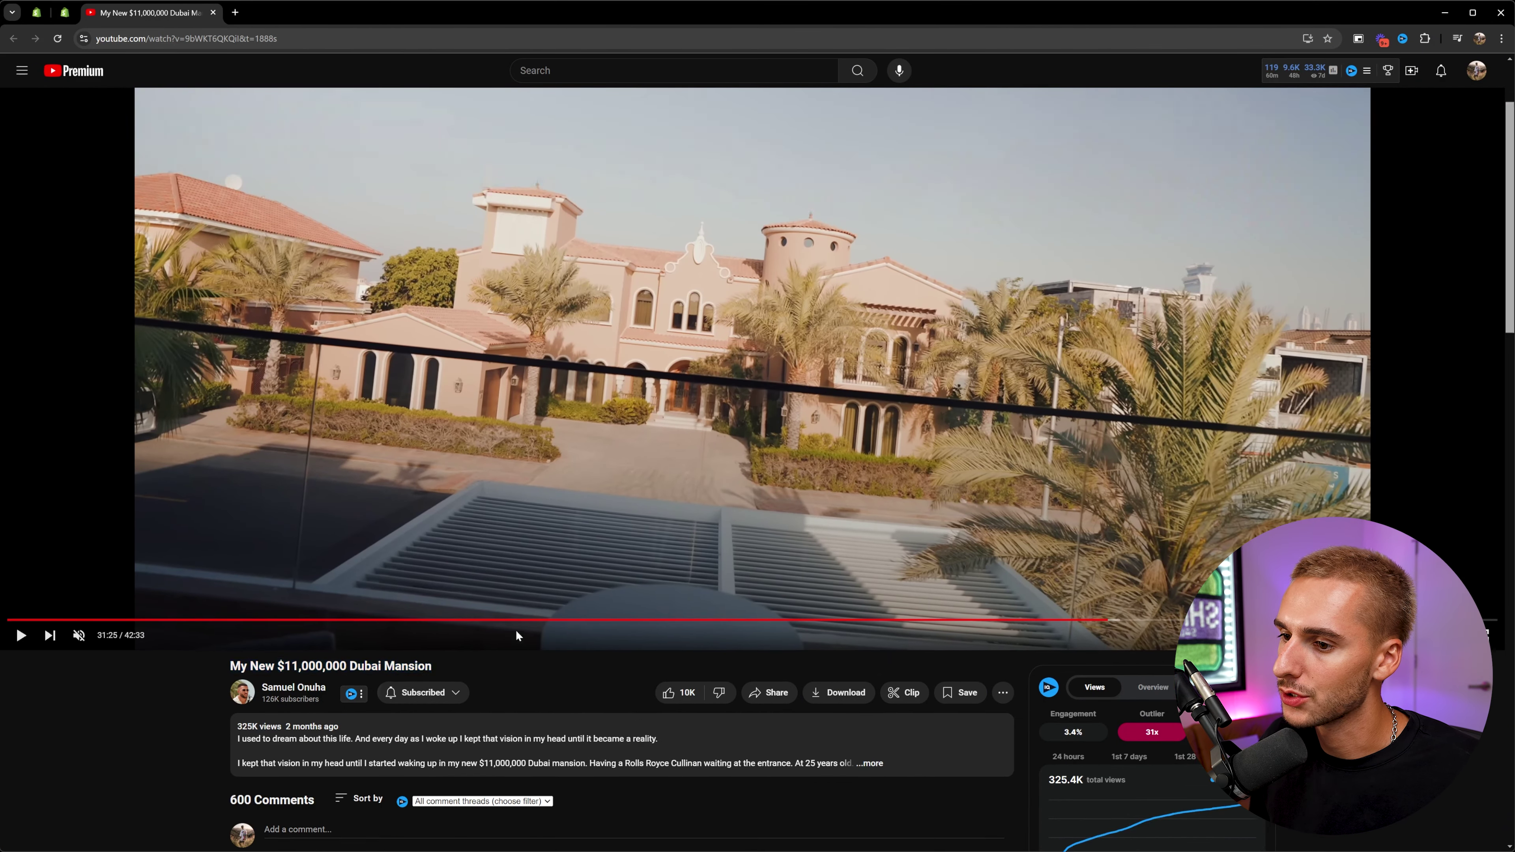
click(697, 552)
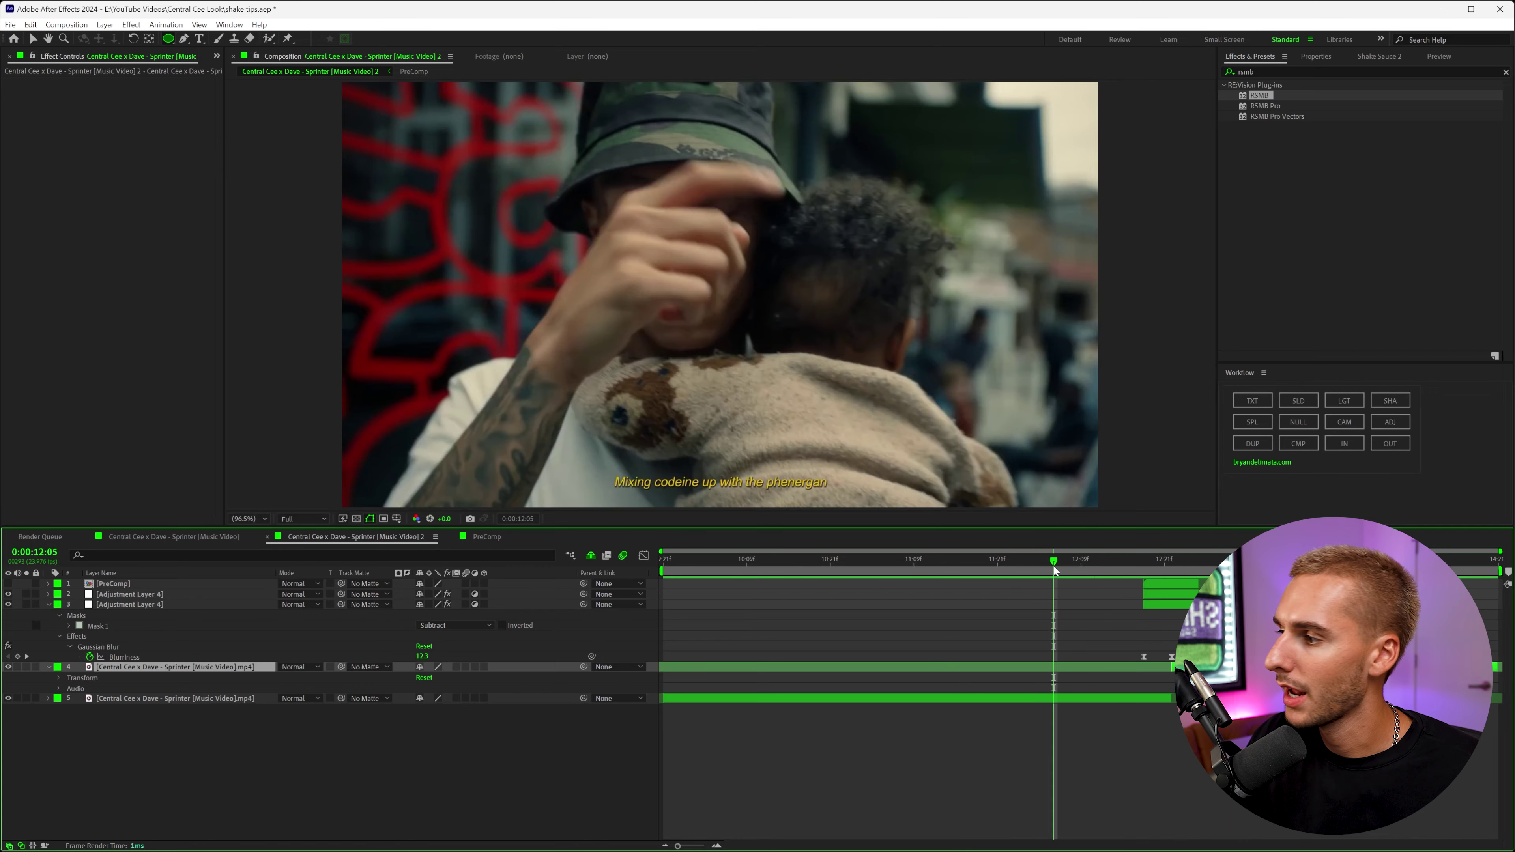
Preview the existing grain and blur transition around the cut at 0:00:12:21 in the After Effects composition.
drag(1052, 565, 1167, 565)
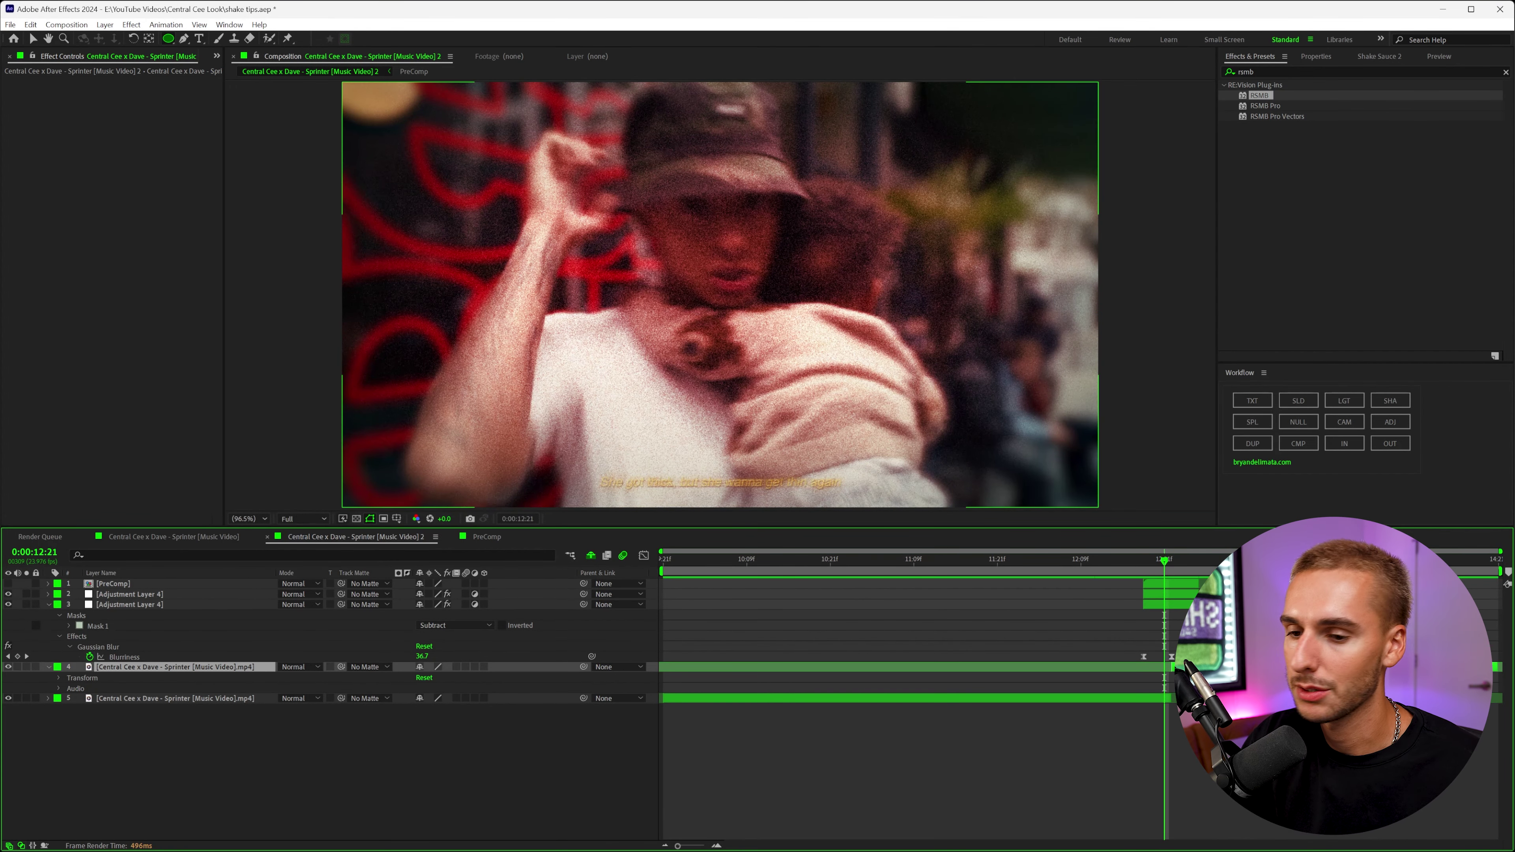
key(F2)
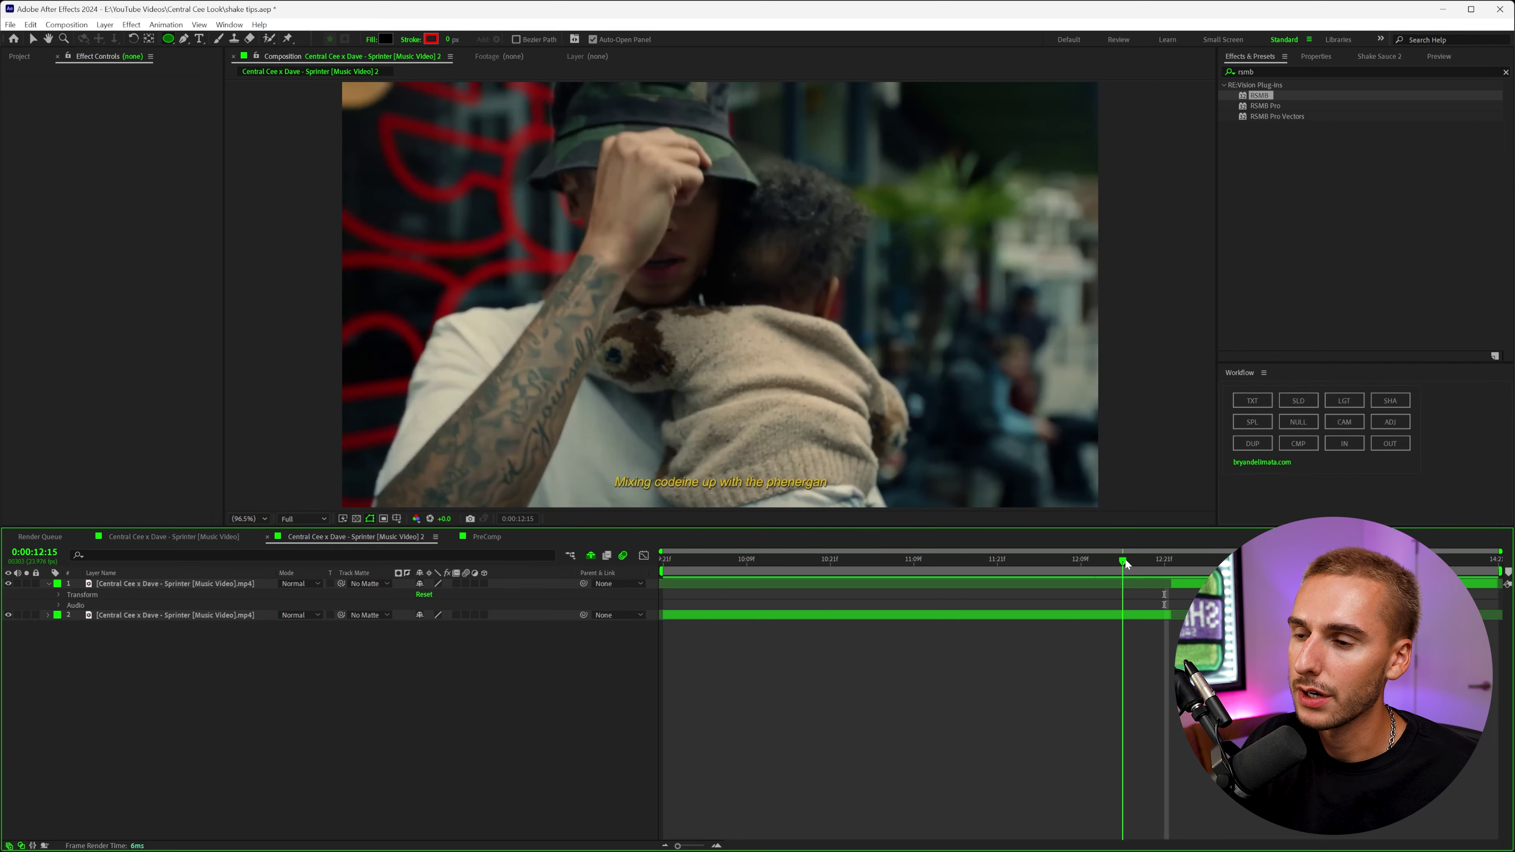
Add an adjustment layer above both clips, split it at 0:00:12:13, and delete the earlier part.
drag(1122, 561, 1129, 564)
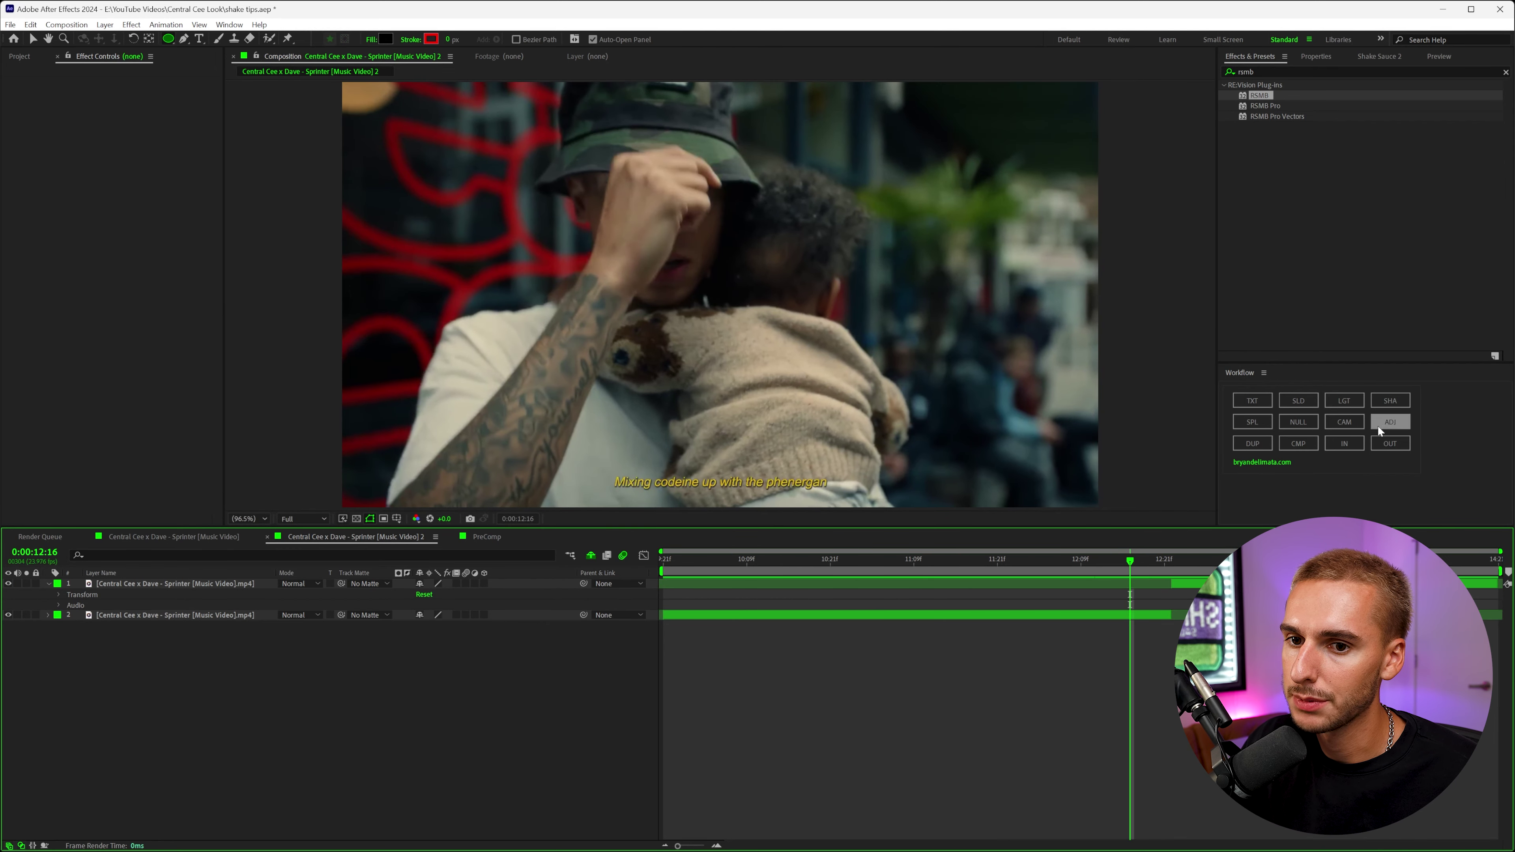
click(1389, 422)
drag(1129, 561, 1172, 563)
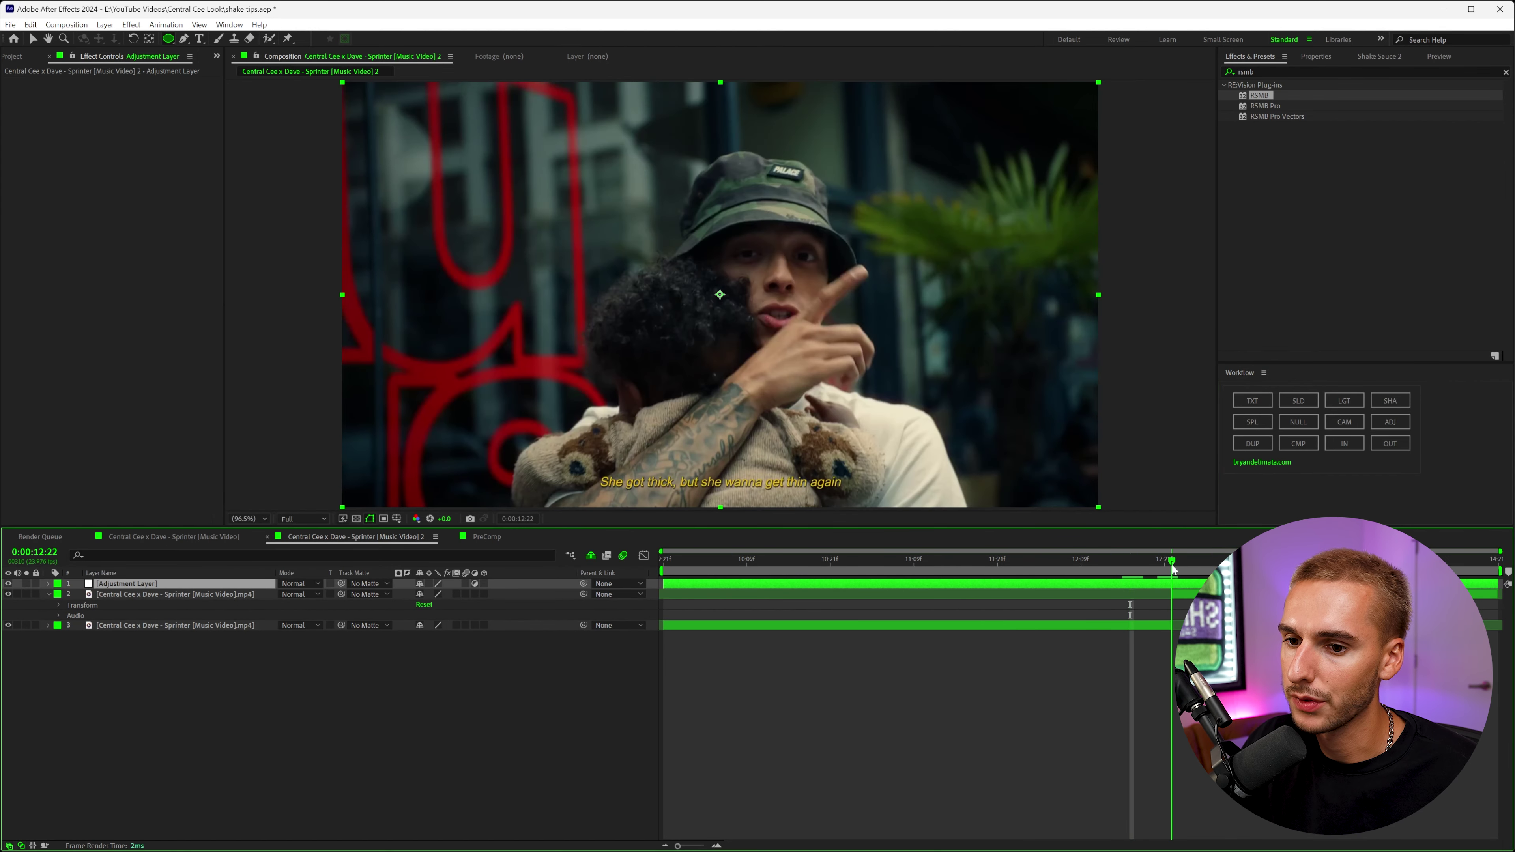
click(1108, 561)
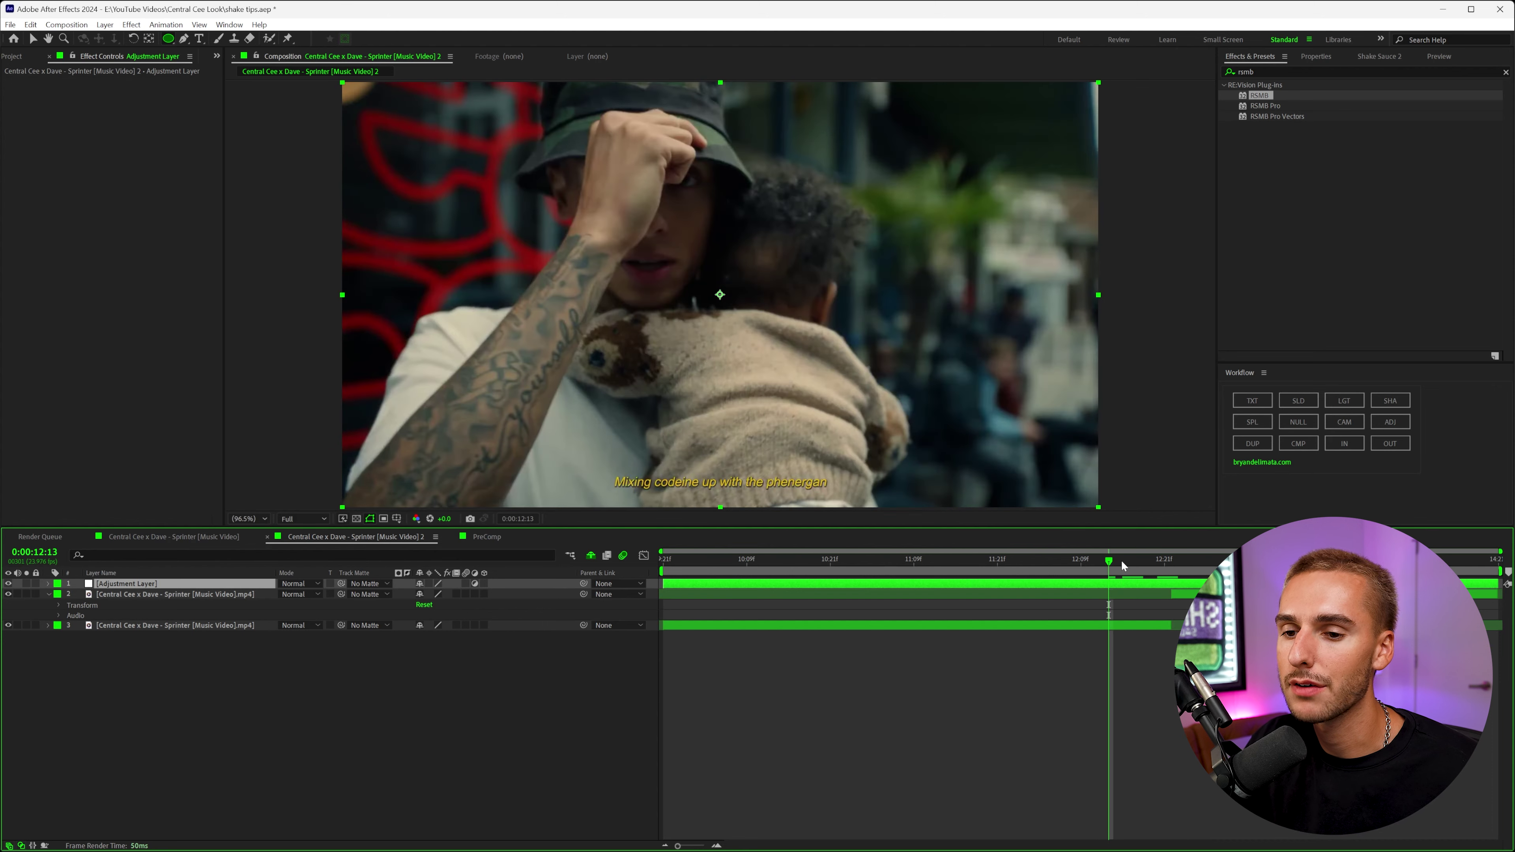
key(ctrl+shift+d)
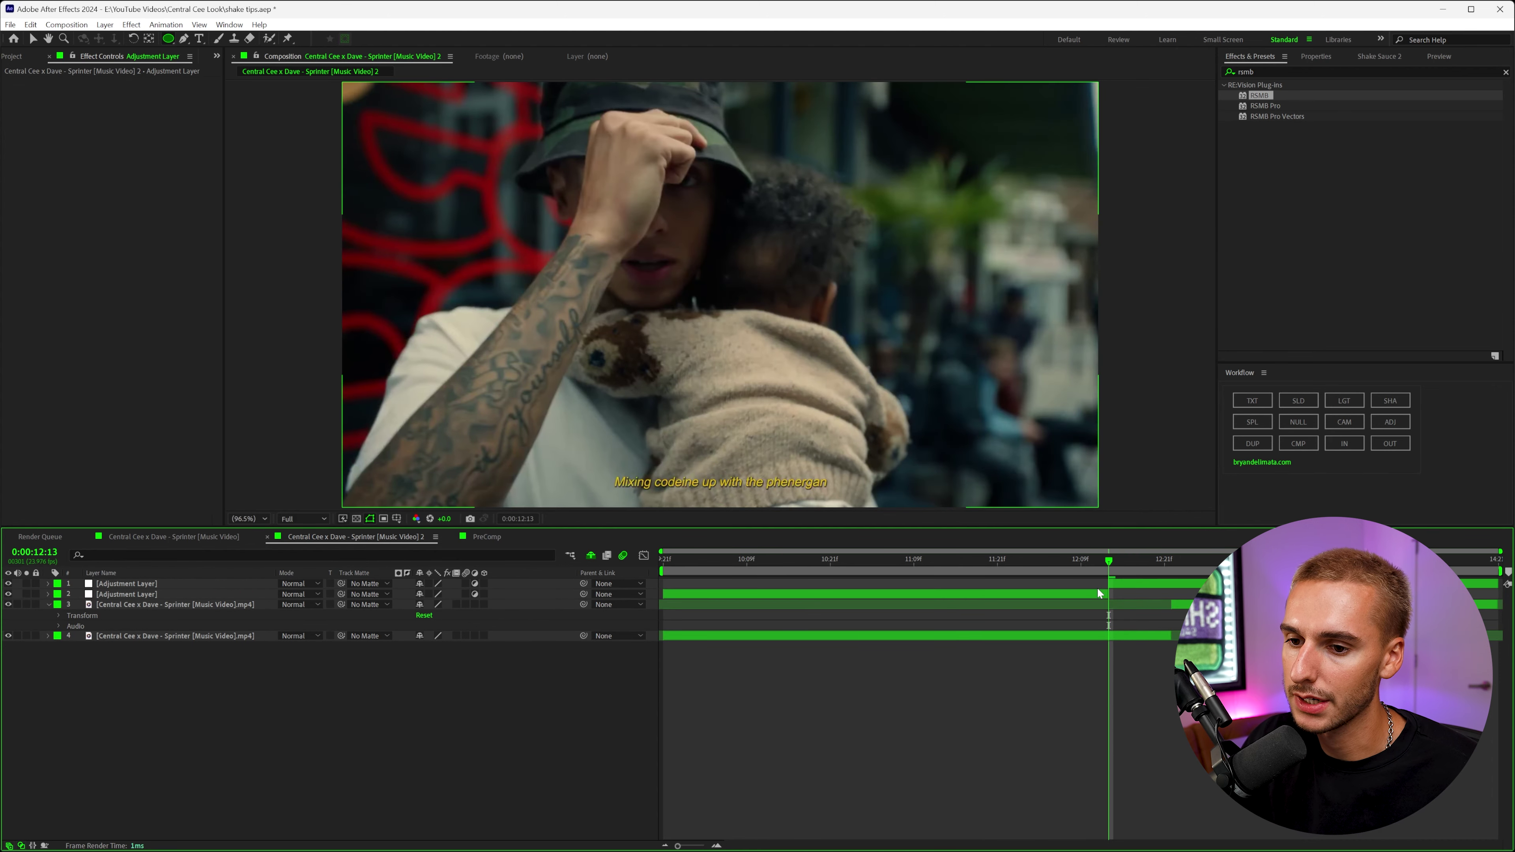
click(1097, 592)
key(Delete)
Split the adjustment layer at 0:00:12:20, delete the rest, and slide the short piece over the cut between the clips.
click(1379, 56)
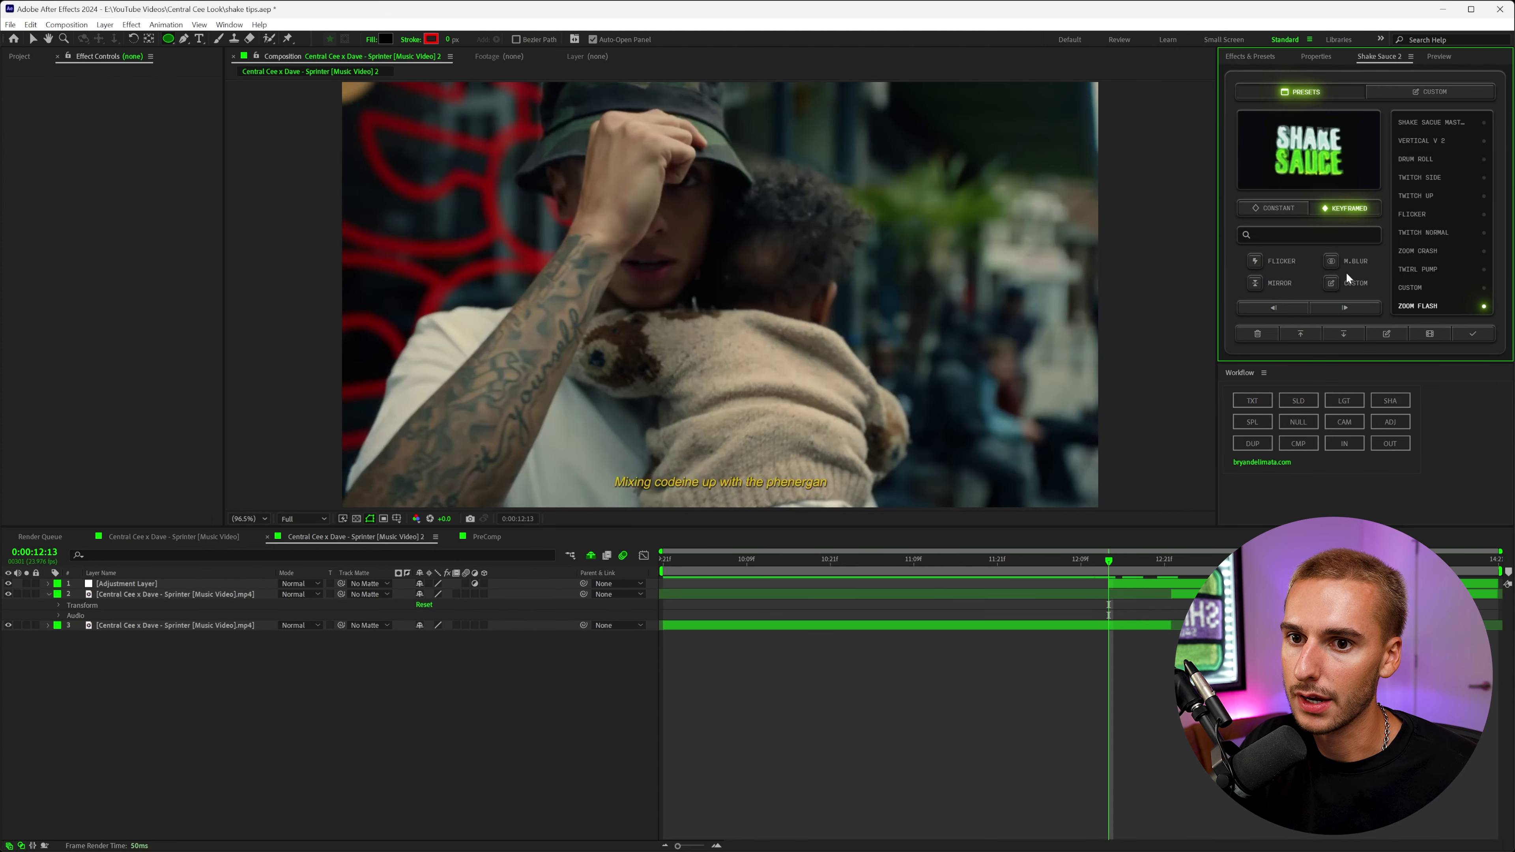
click(1338, 307)
click(1338, 307)
click(1338, 307)
click(1337, 307)
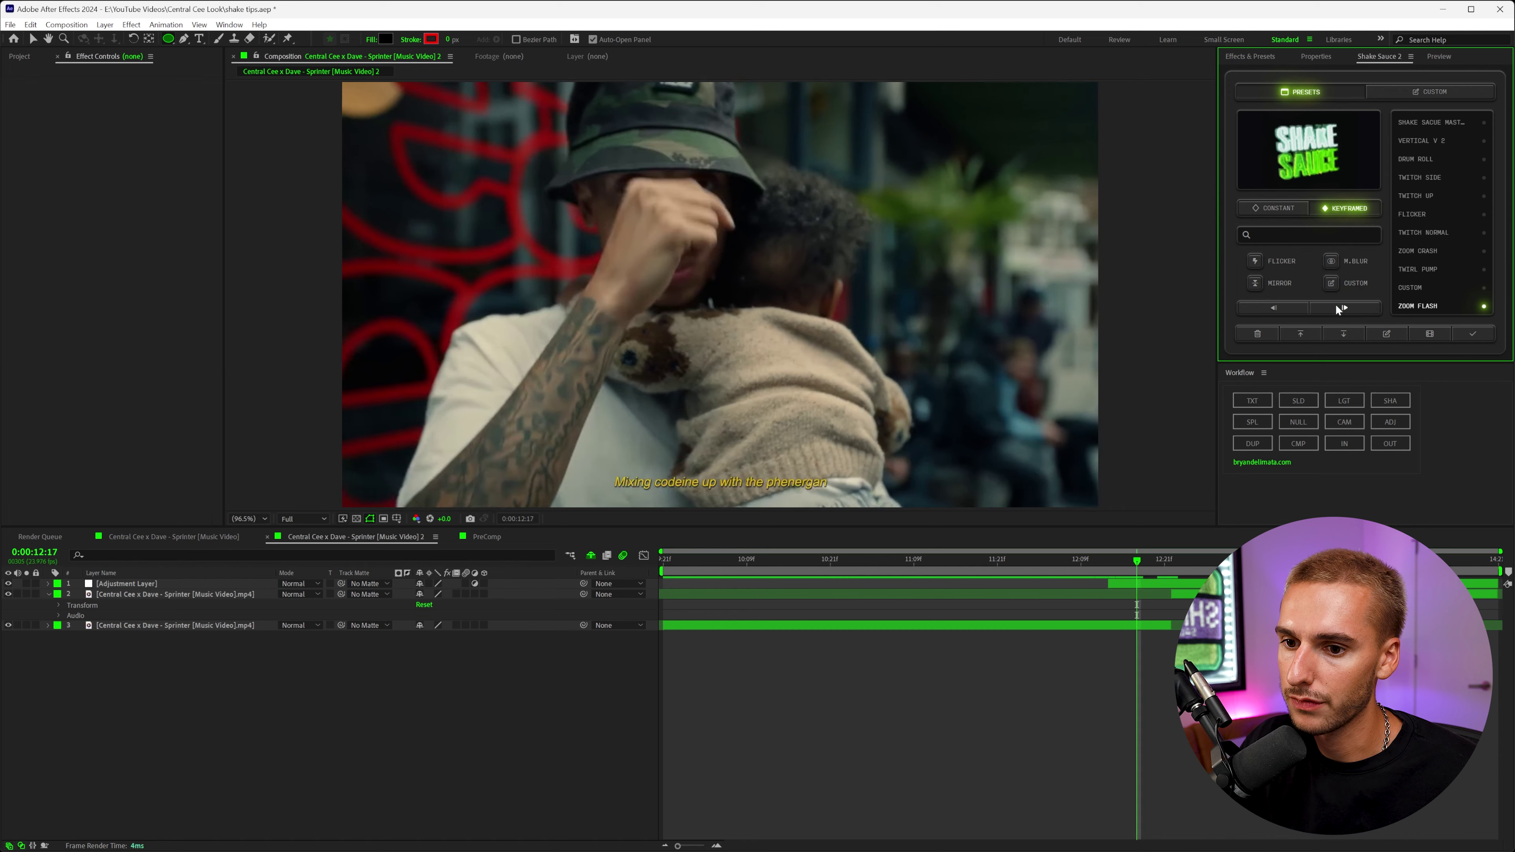
click(1338, 307)
click(1338, 307)
click(1338, 307)
click(1186, 583)
key(ctrl+shift+d)
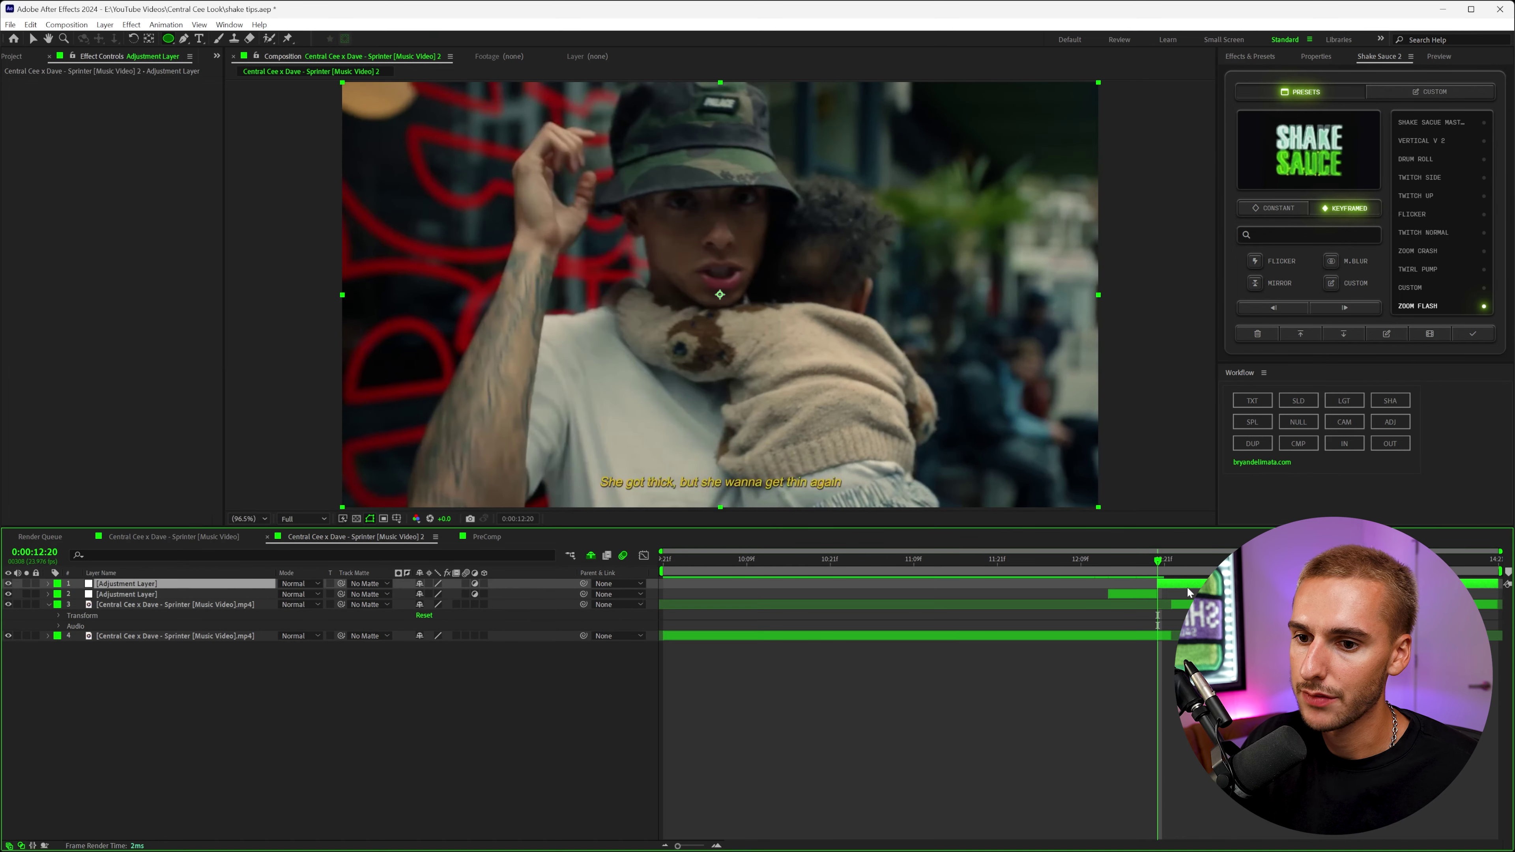
key(Delete)
mouse_move(1139, 584)
mouse_down()
mouse_move(1188, 586)
mouse_move(1124, 560)
mouse_move(1150, 562)
mouse_up()
Find the Add Grain effect and apply it to the adjustment layer.
click(1249, 56)
click(1260, 71)
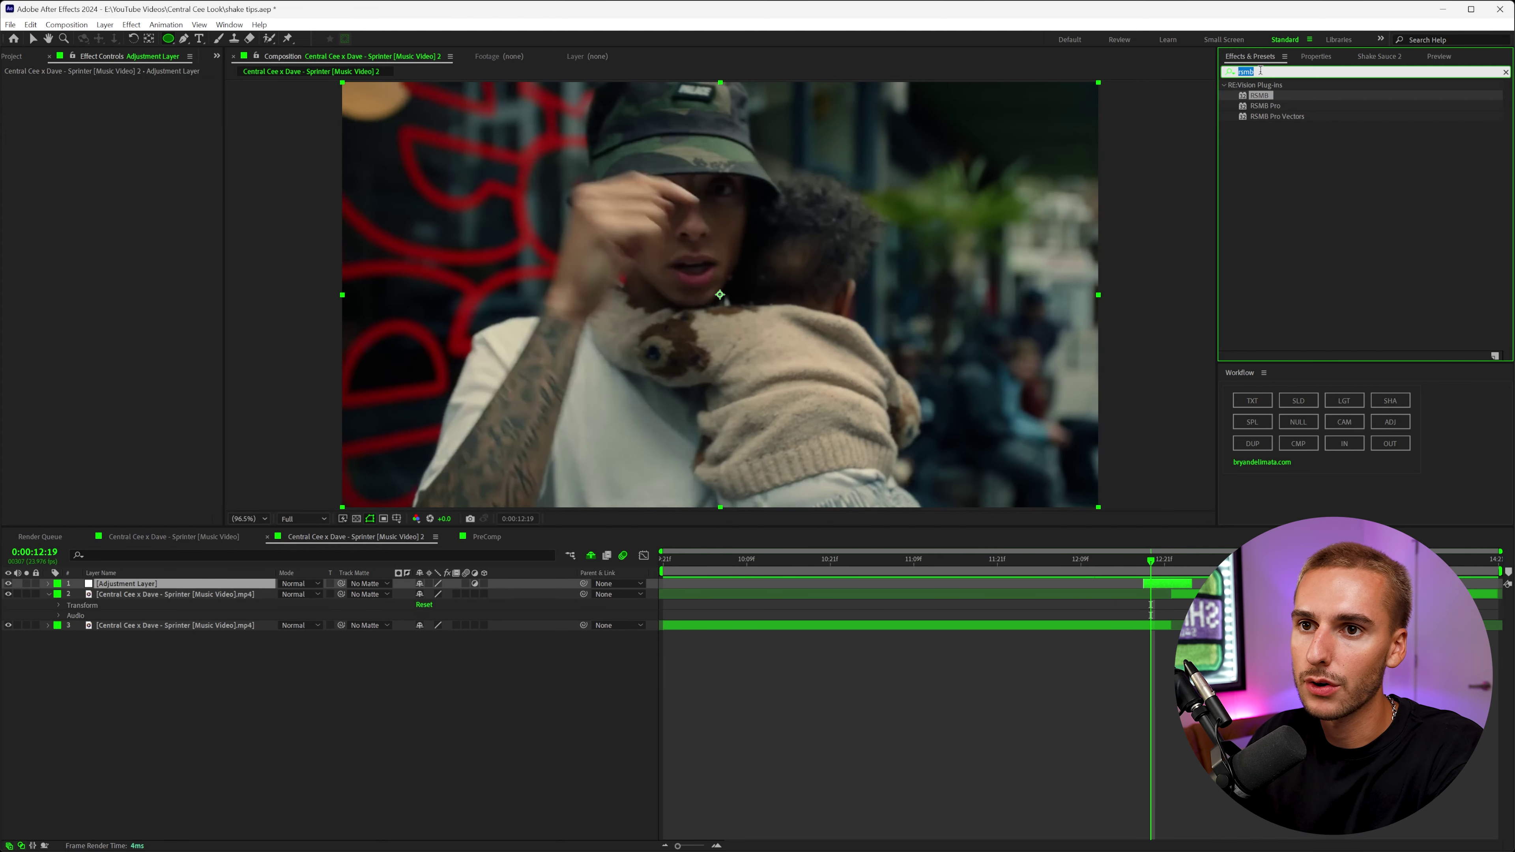
text(add)
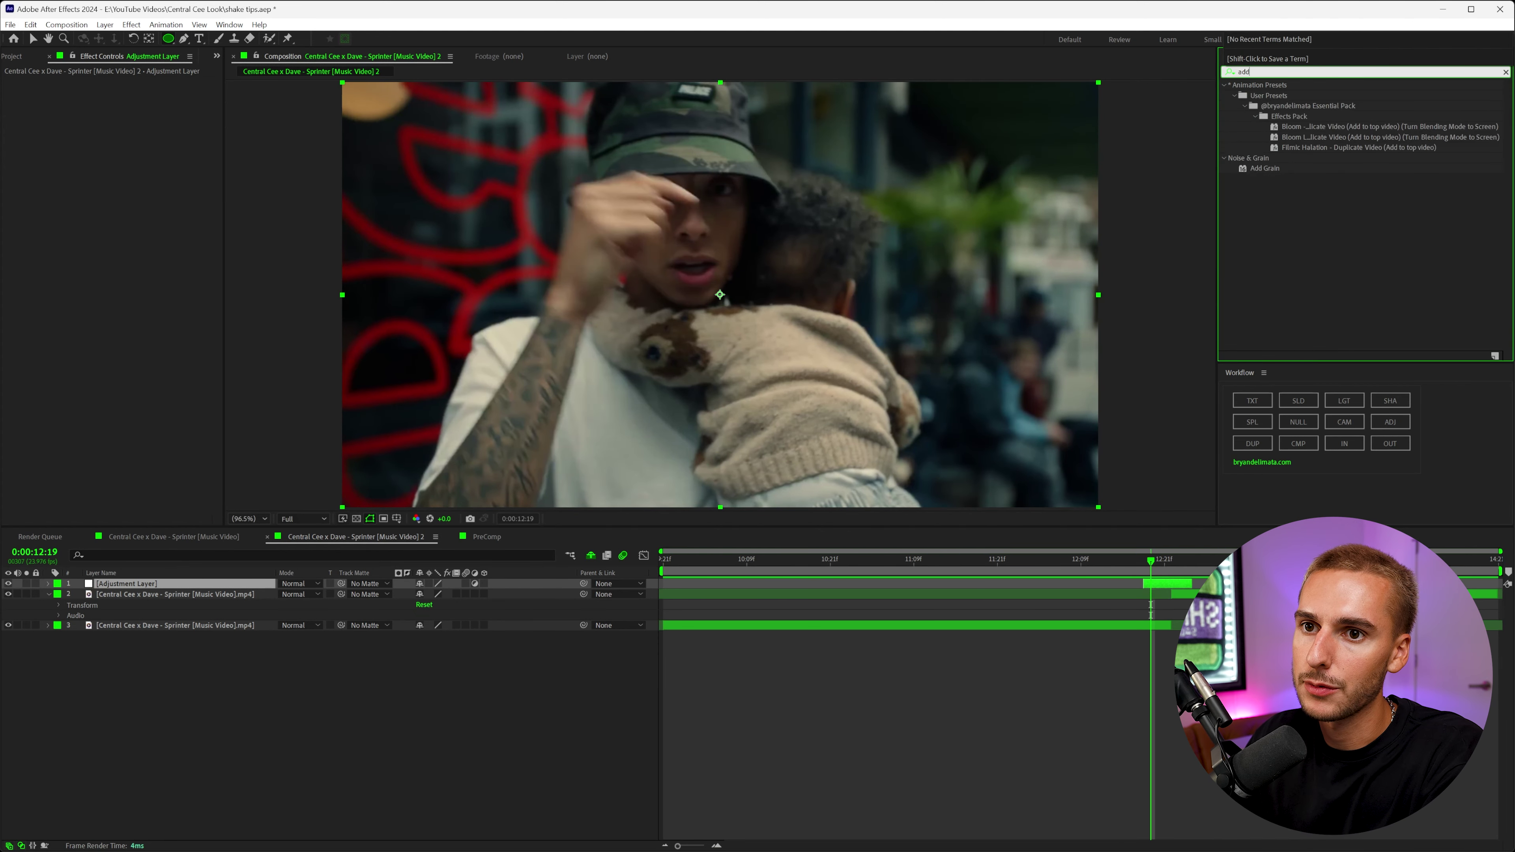
double_click(1264, 169)
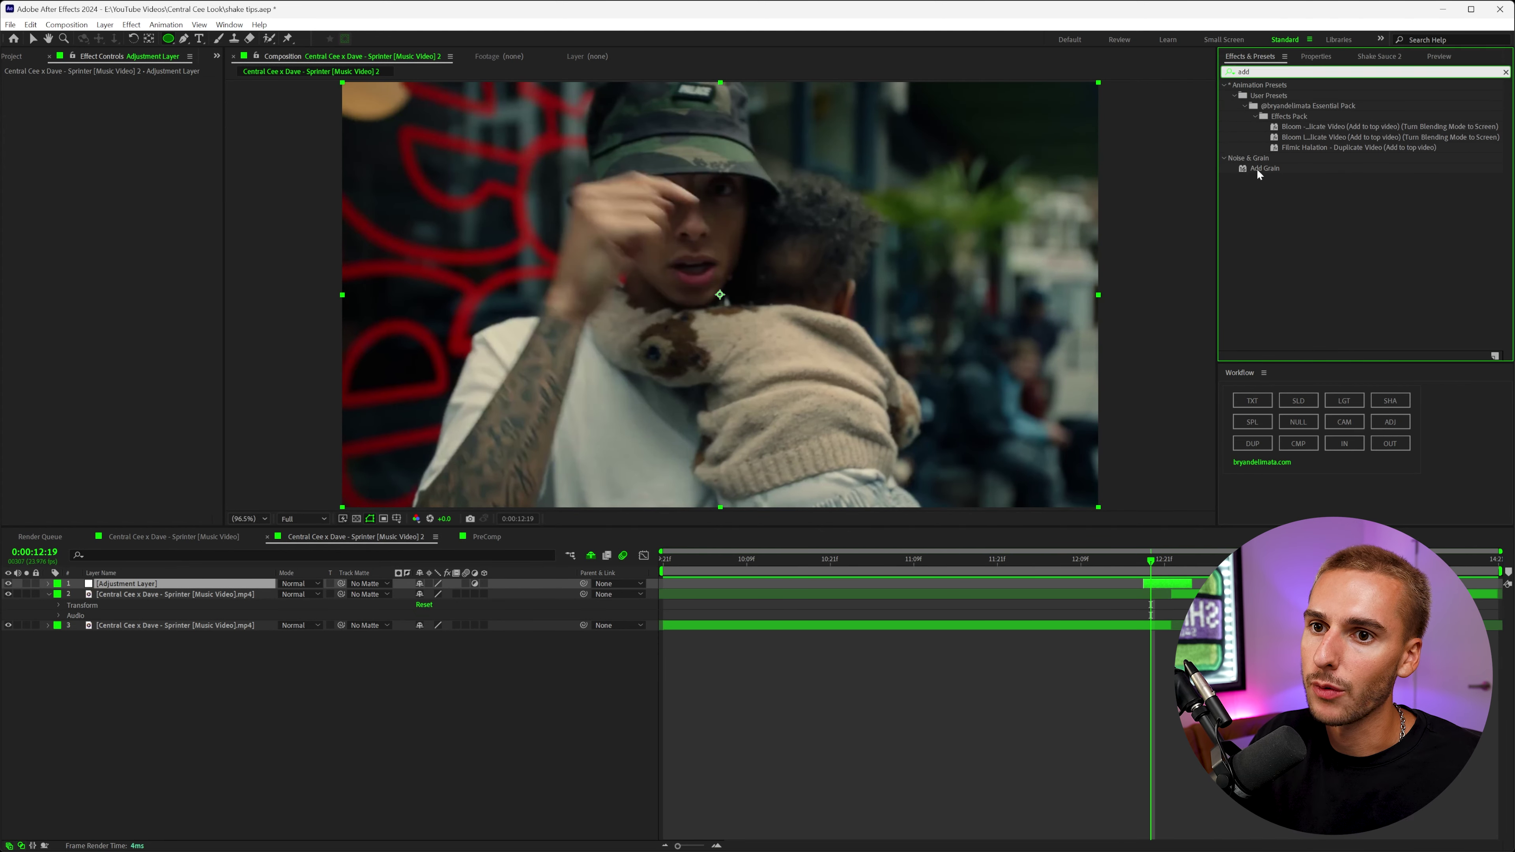
Set Add Grain's preset to Eastman Color Neg II 100T (5247) and its viewing mode to Final Output.
click(1142, 562)
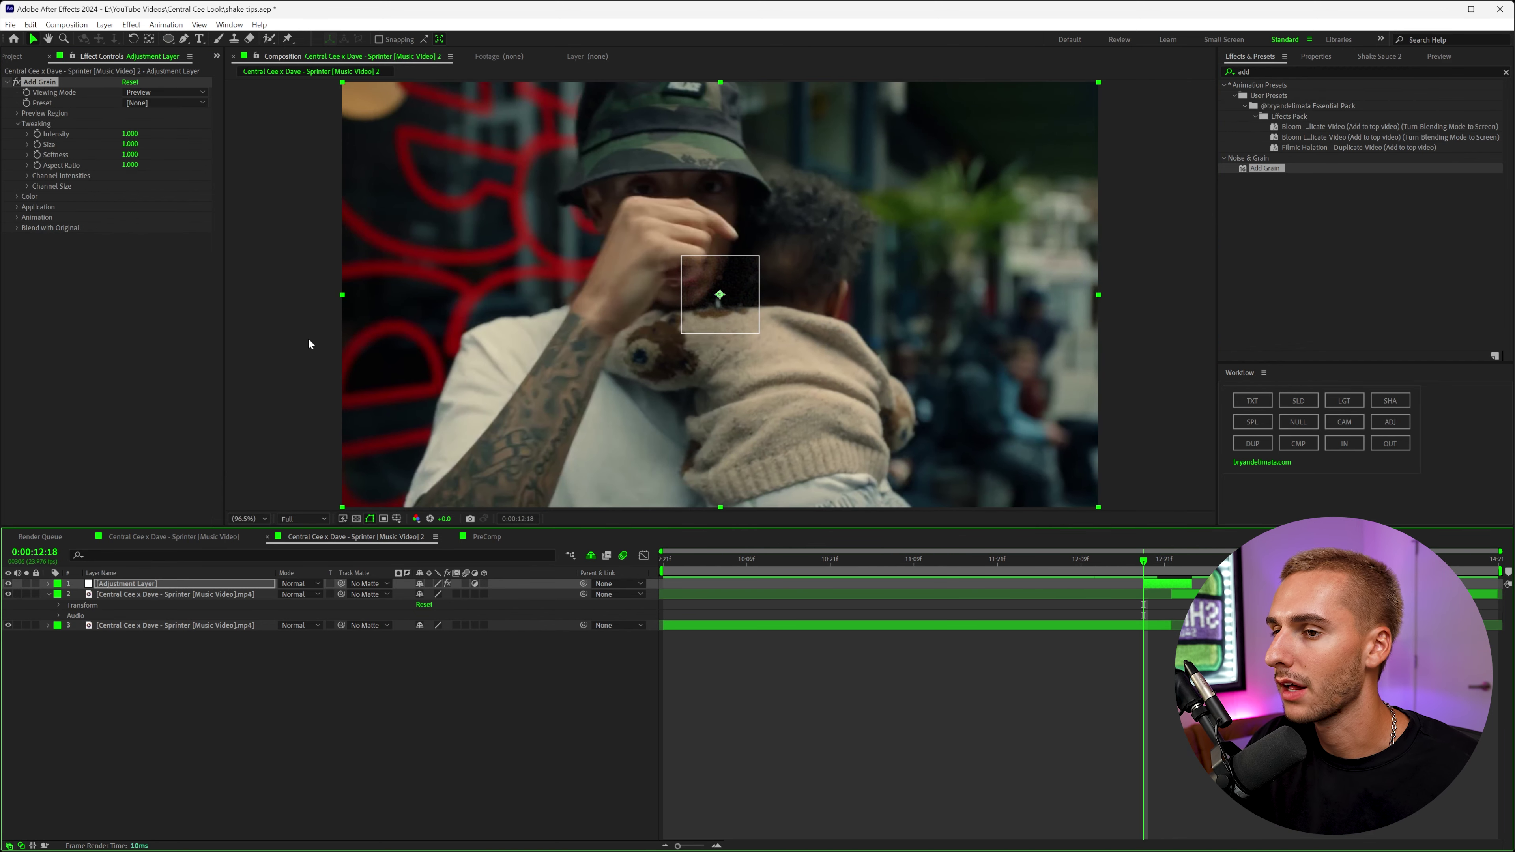
click(156, 103)
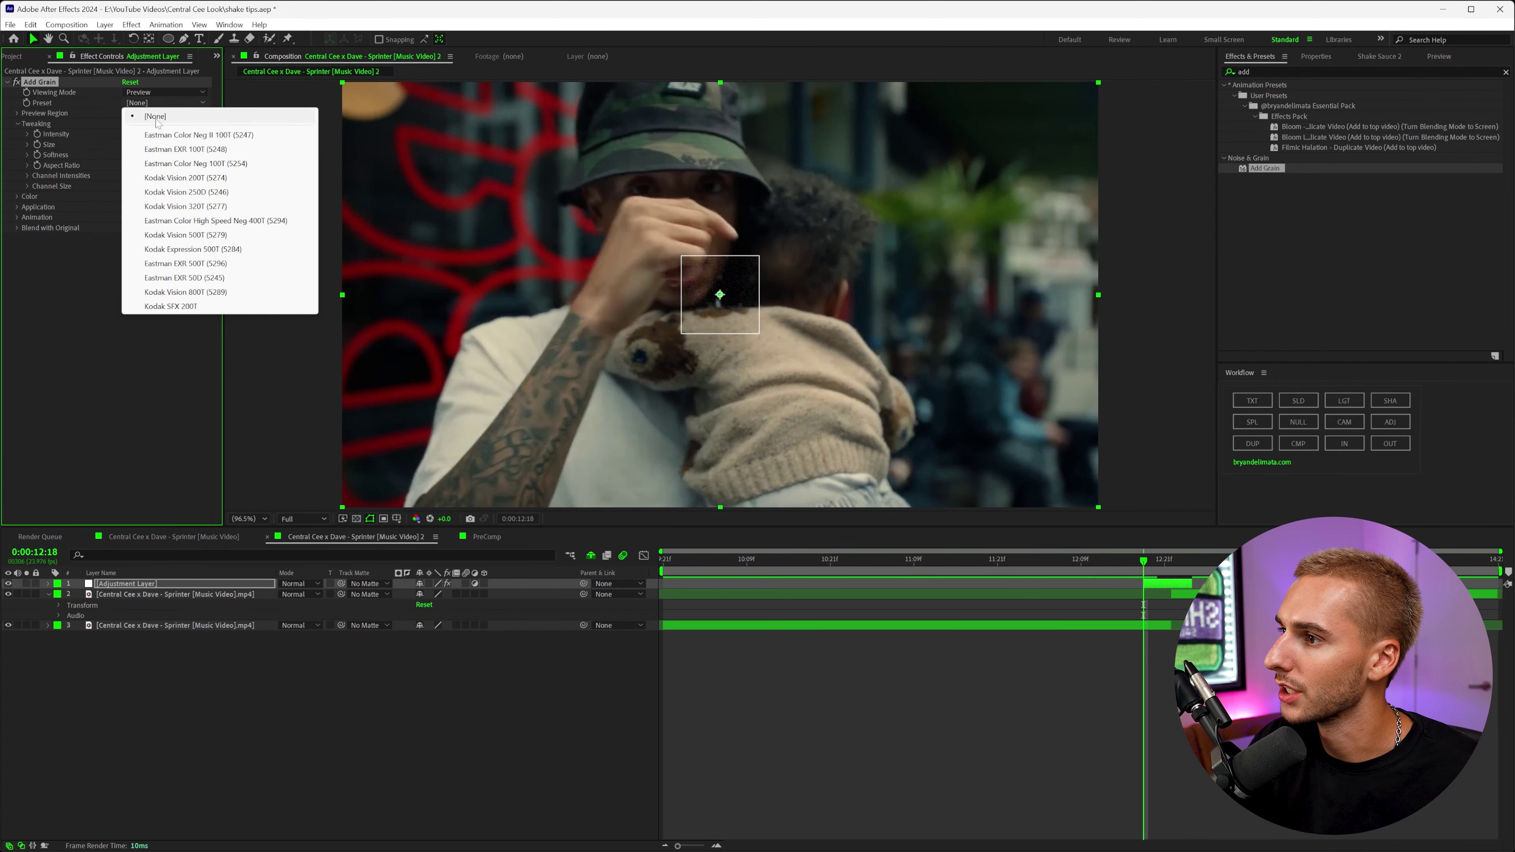
click(168, 135)
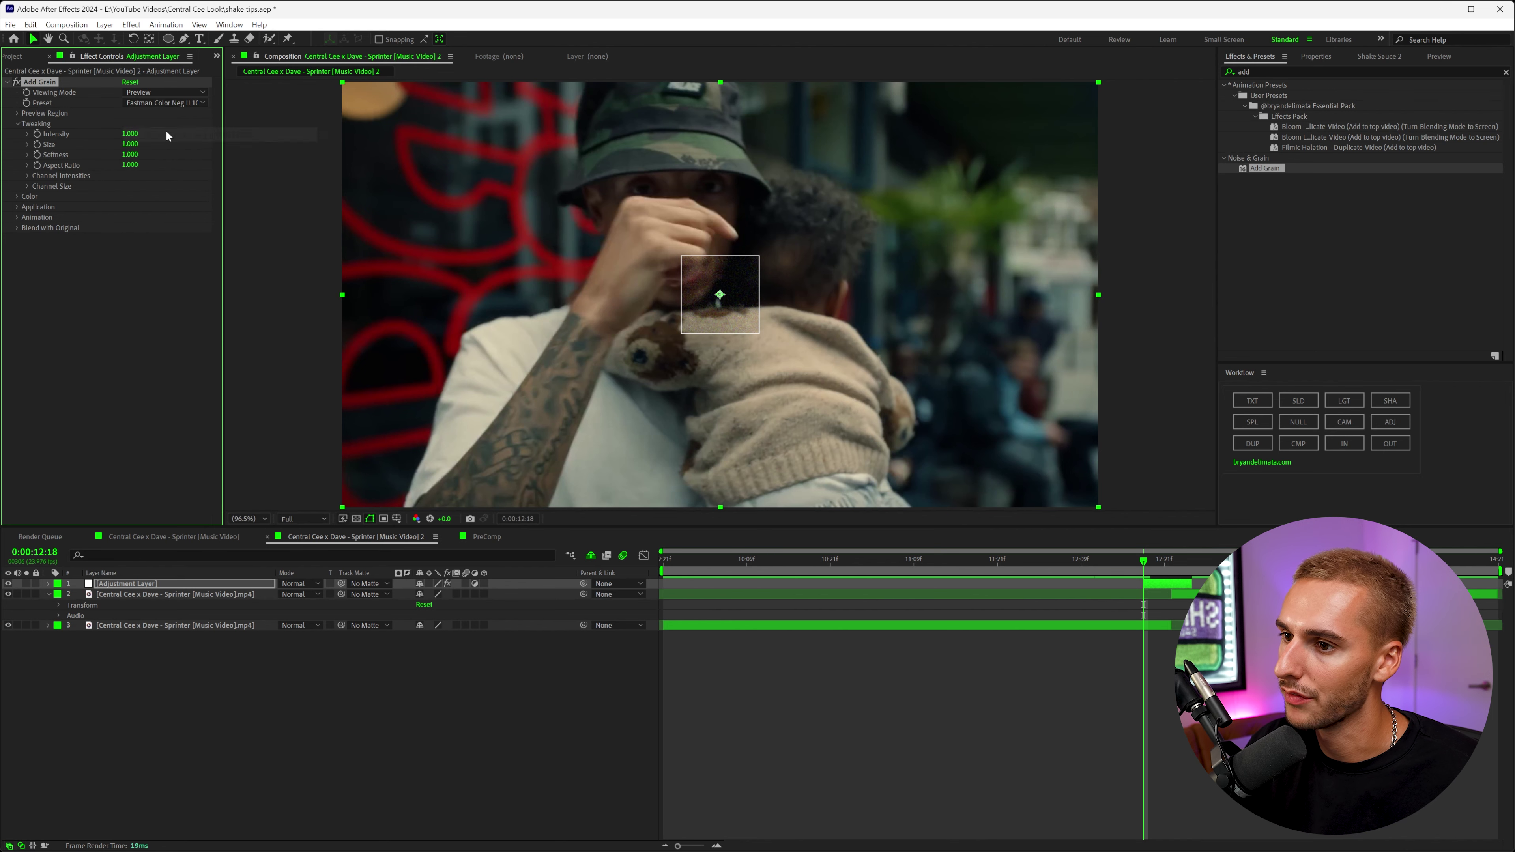
click(145, 93)
click(150, 134)
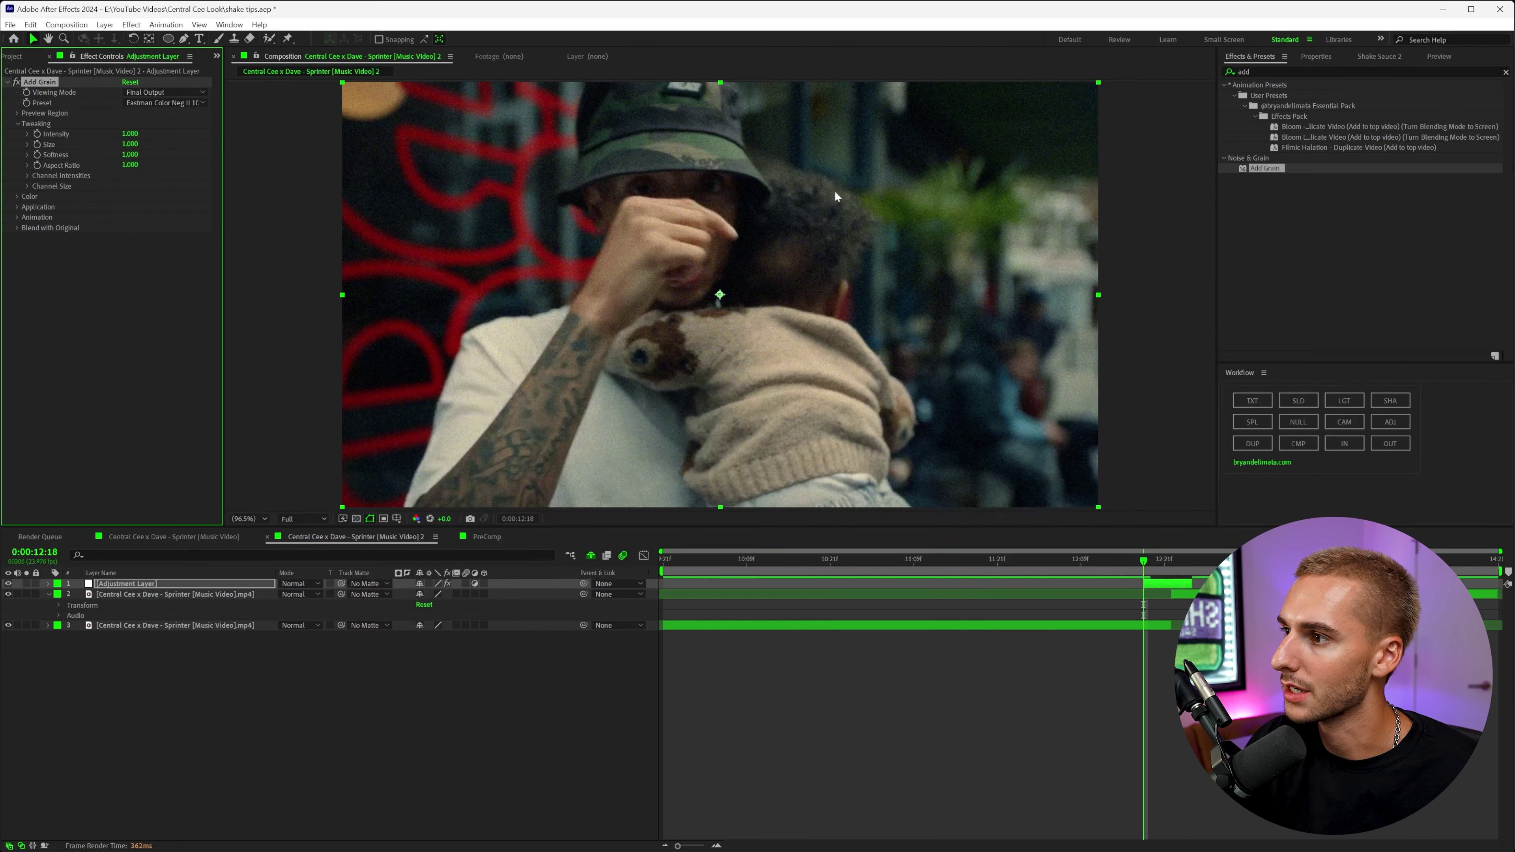
Make the grain monochromatic and keyframe its Intensity from 0 at 0:00:12:18 to 3.2 at the cut, 0:00:12:22.
click(17, 197)
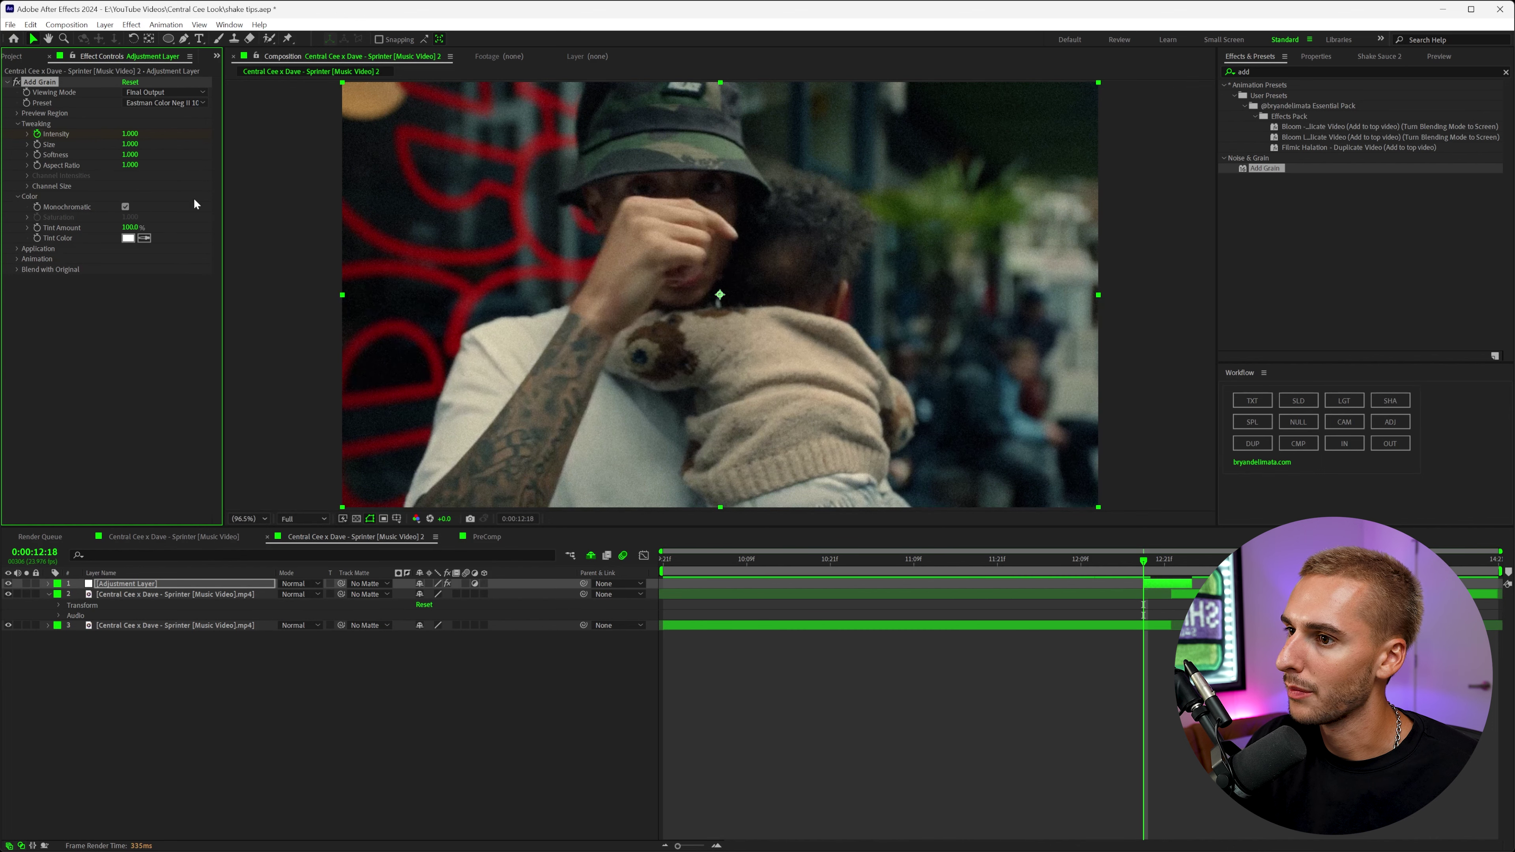
key(Page_Down)
key(Page_Down)
key(Page_Down)
key(Page_Down)
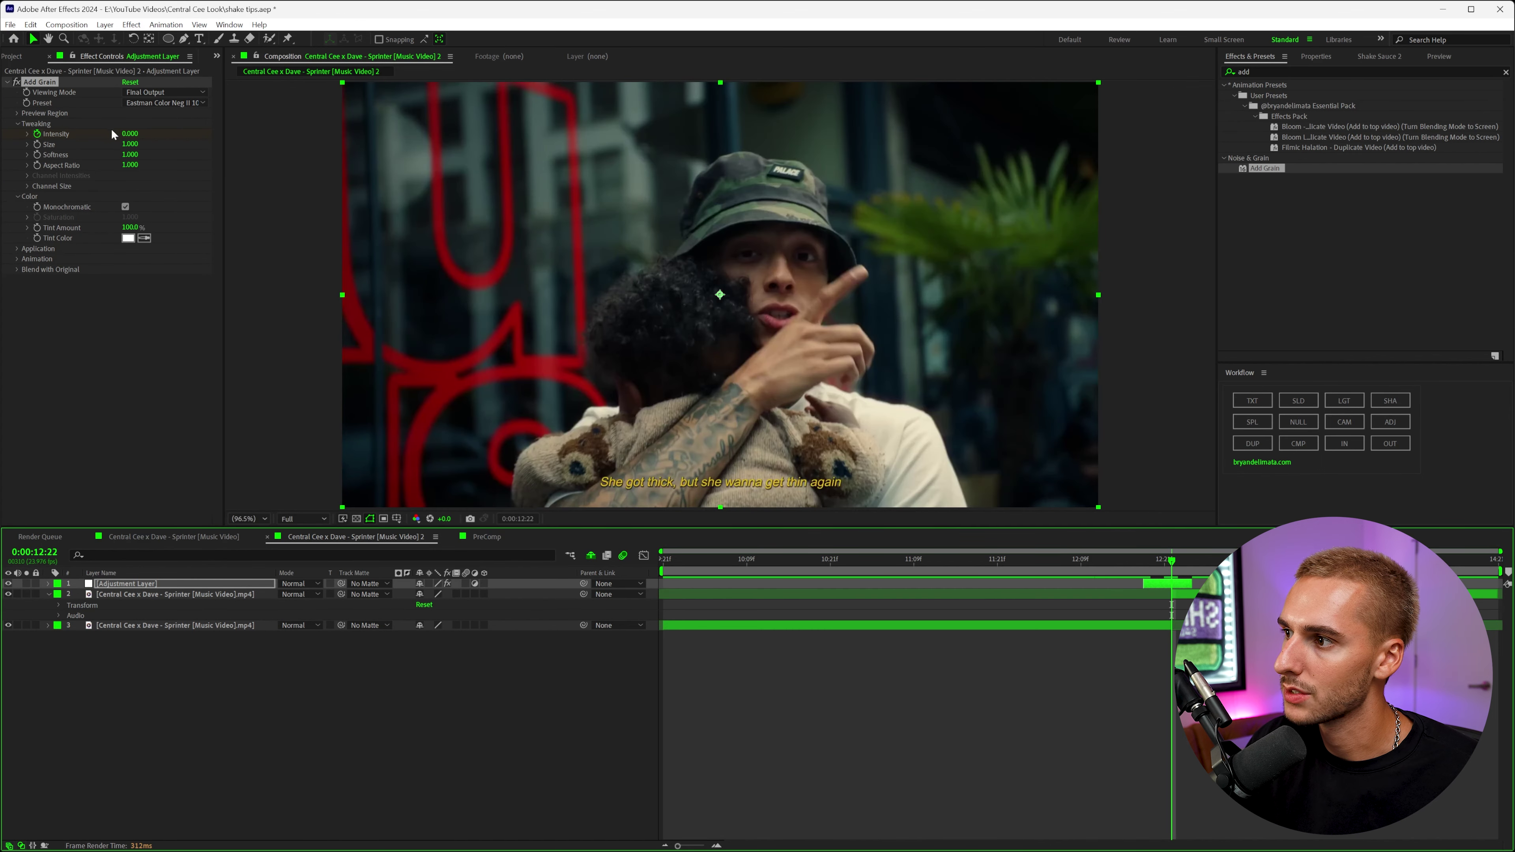
drag(130, 133, 145, 136)
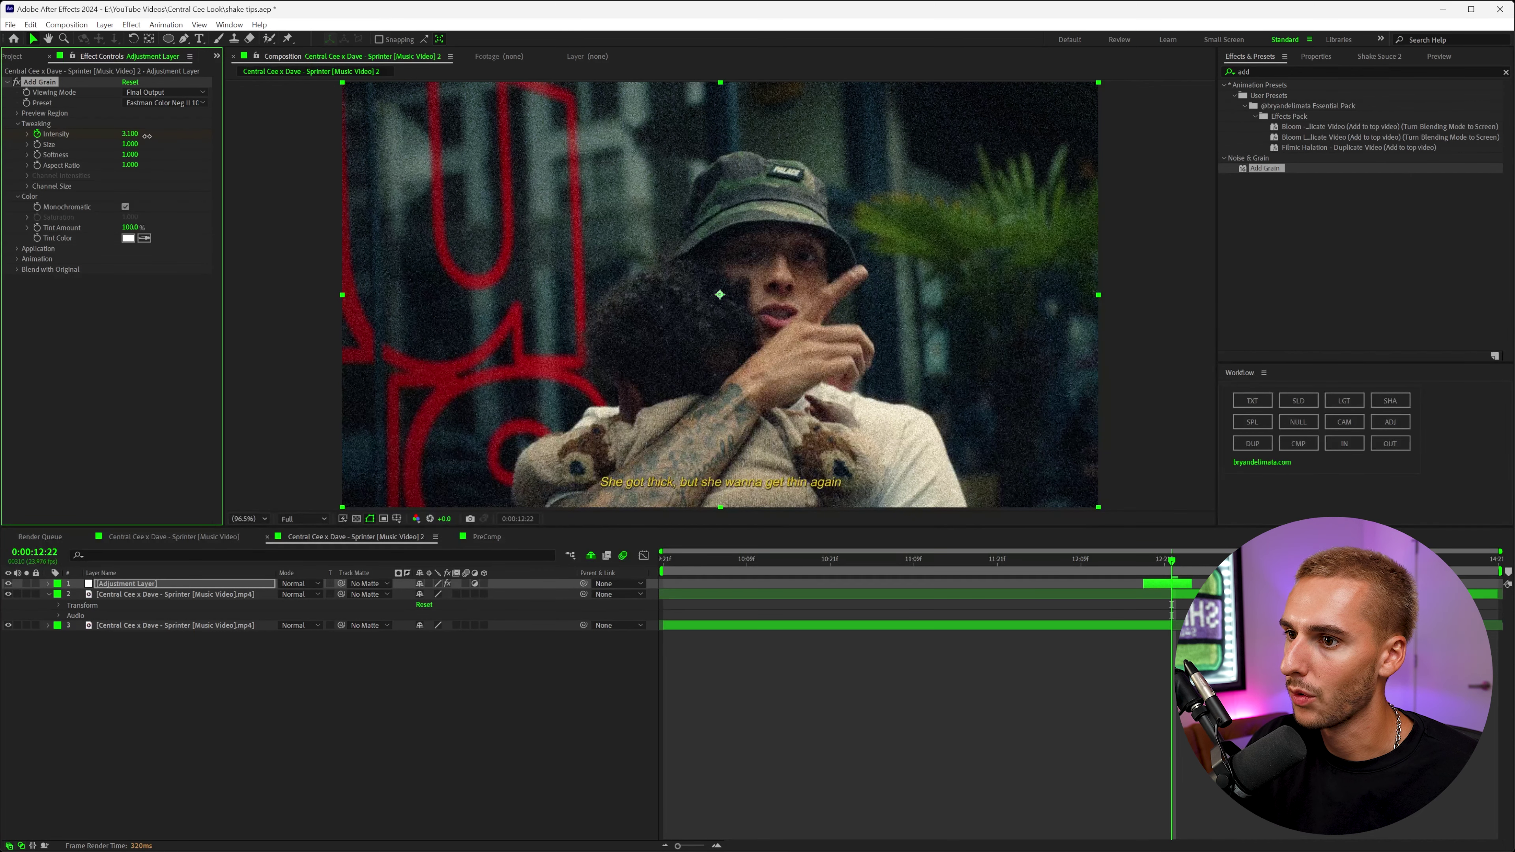
Keyframe the grain Size from 1 at the adjustment layer's start, 0:00:12:18, to 1.15 at the cut, 0:00:12:22.
click(1150, 560)
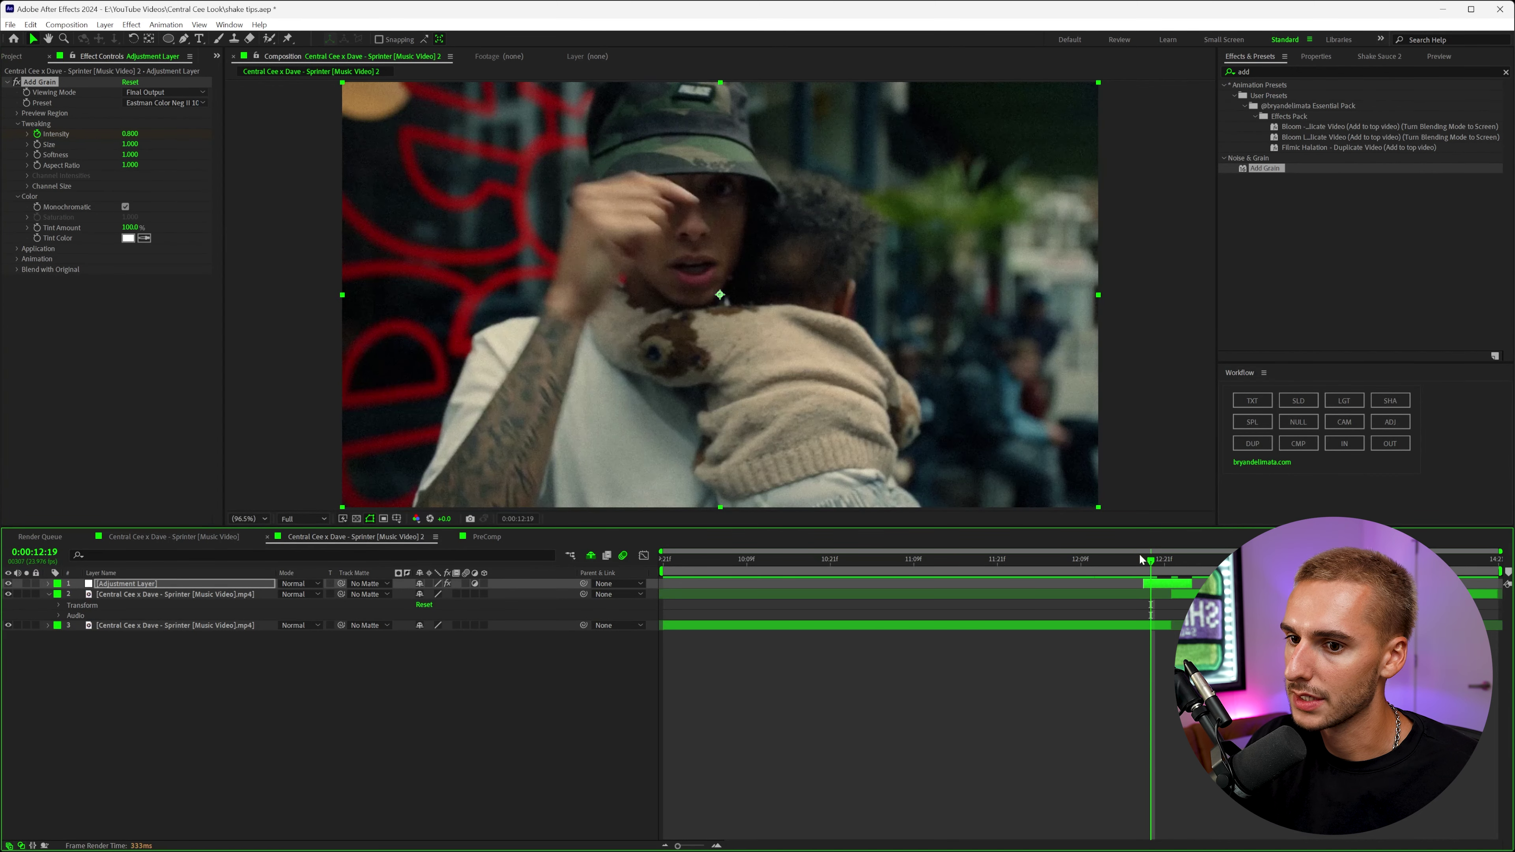
click(1139, 555)
click(168, 173)
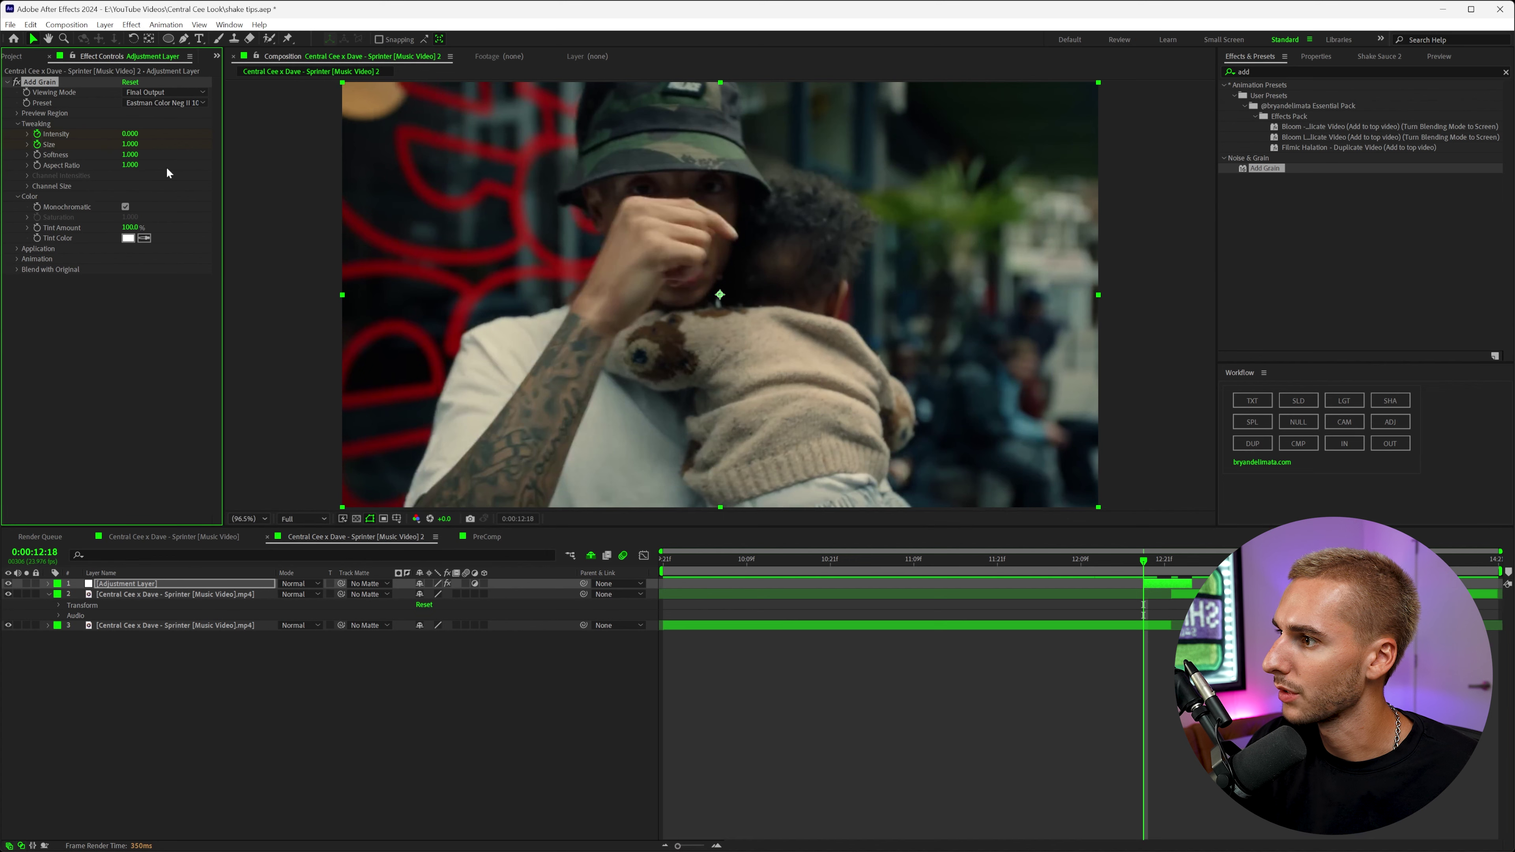
click(1171, 560)
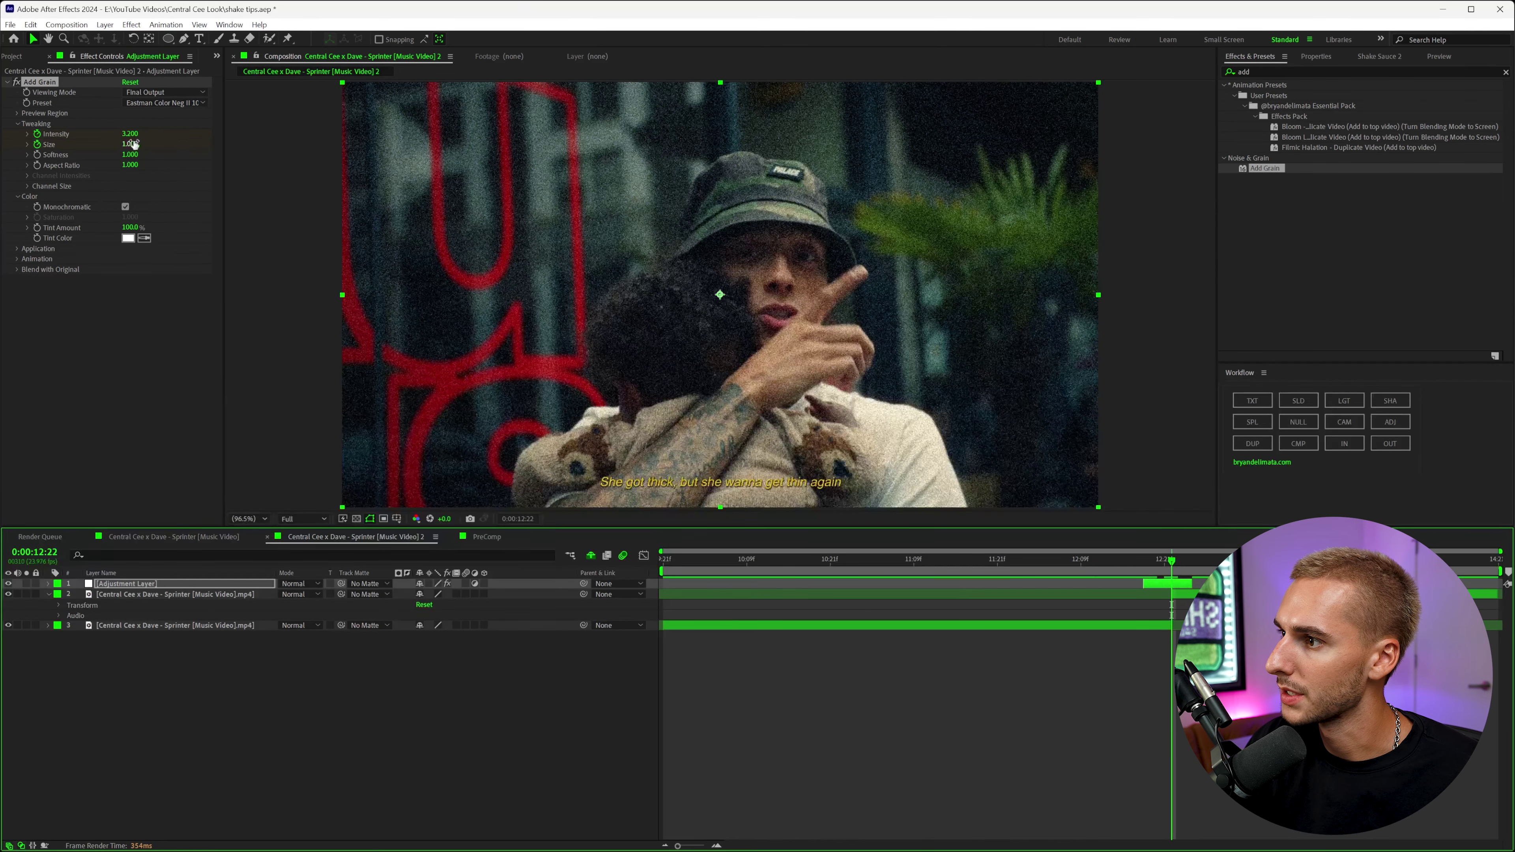
drag(134, 143, 135, 145)
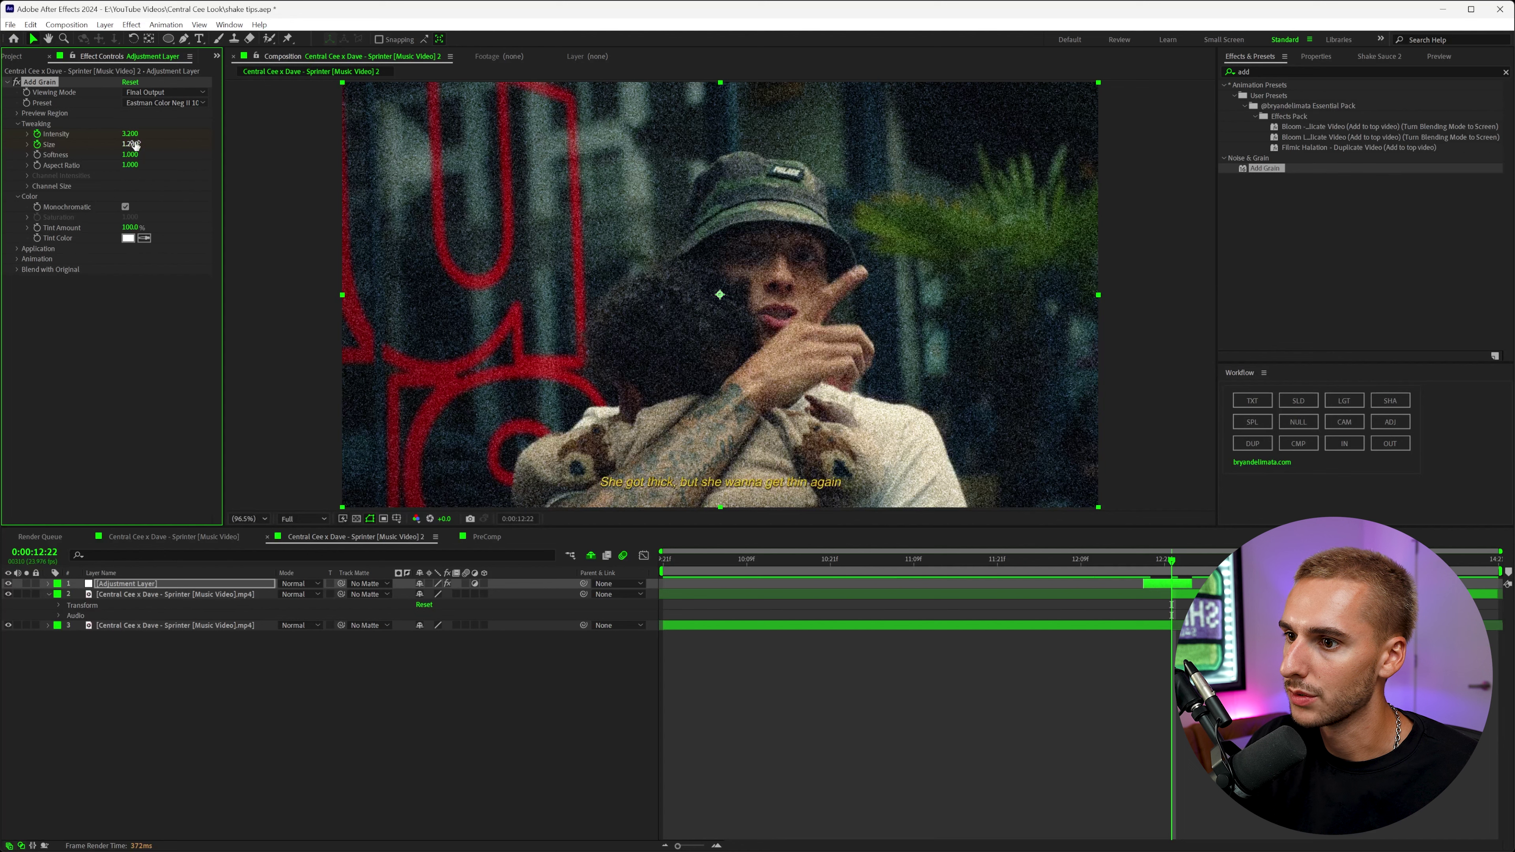
click(130, 144)
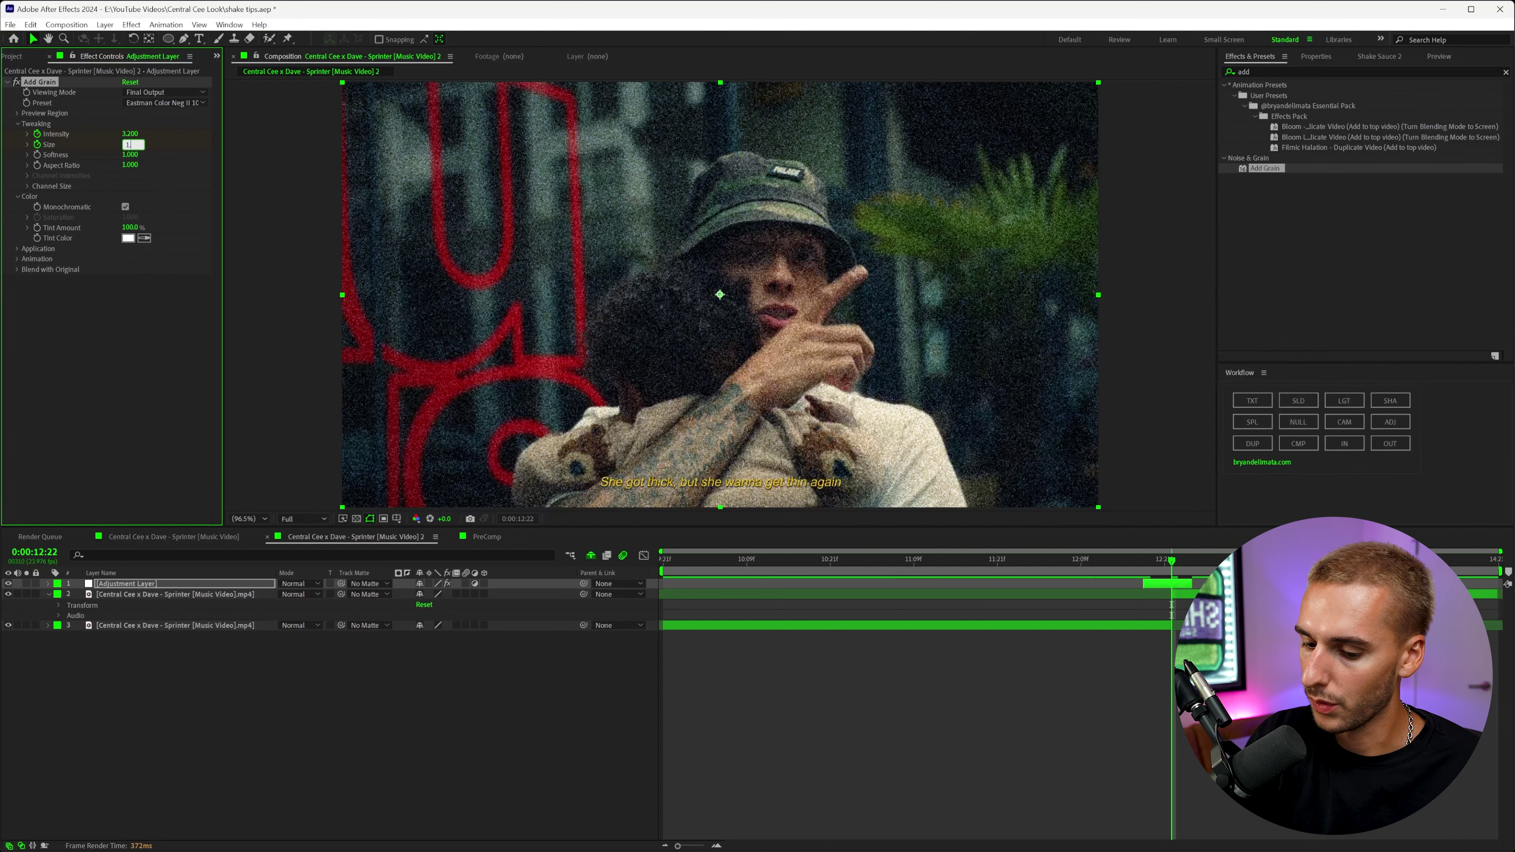
Keyframe grain Size back to 1 and lower Intensity at the adjustment layer's end, 0:00:13:01, and preview the grain ramp.
click(1192, 560)
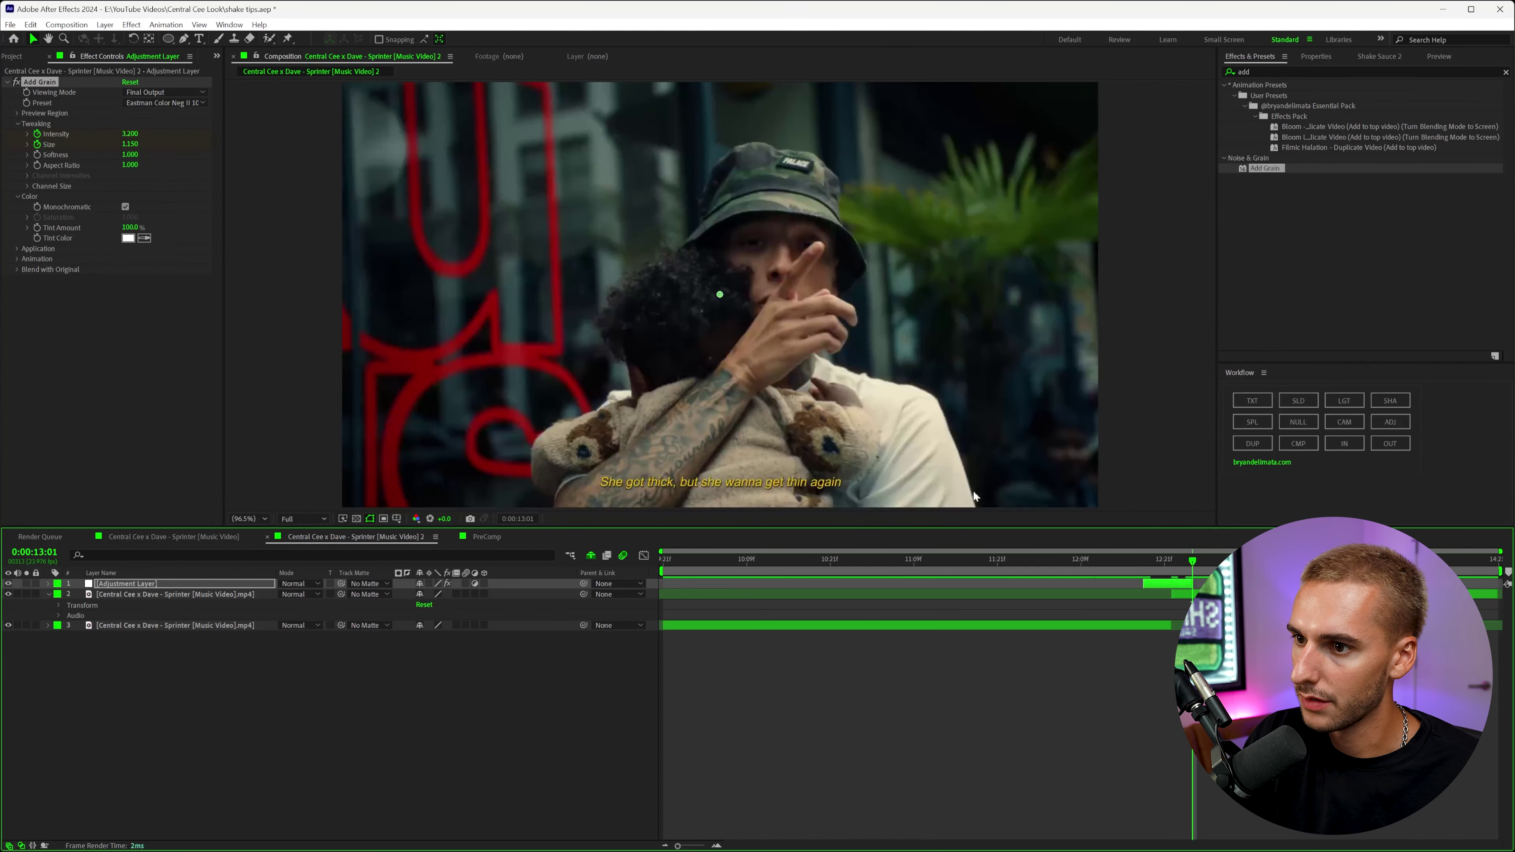
drag(134, 145, 133, 146)
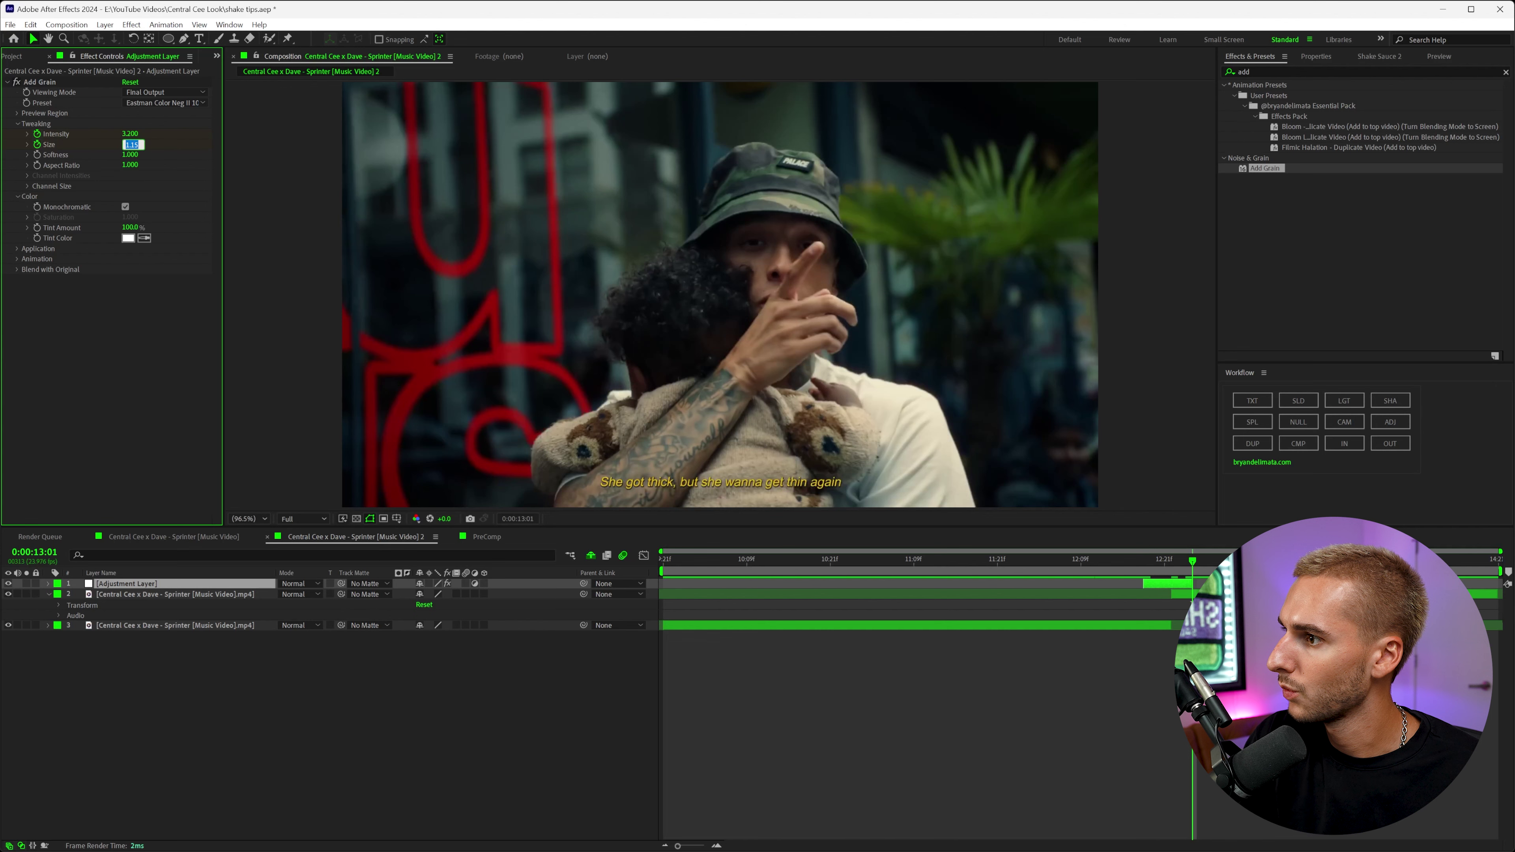
drag(1163, 561, 1193, 564)
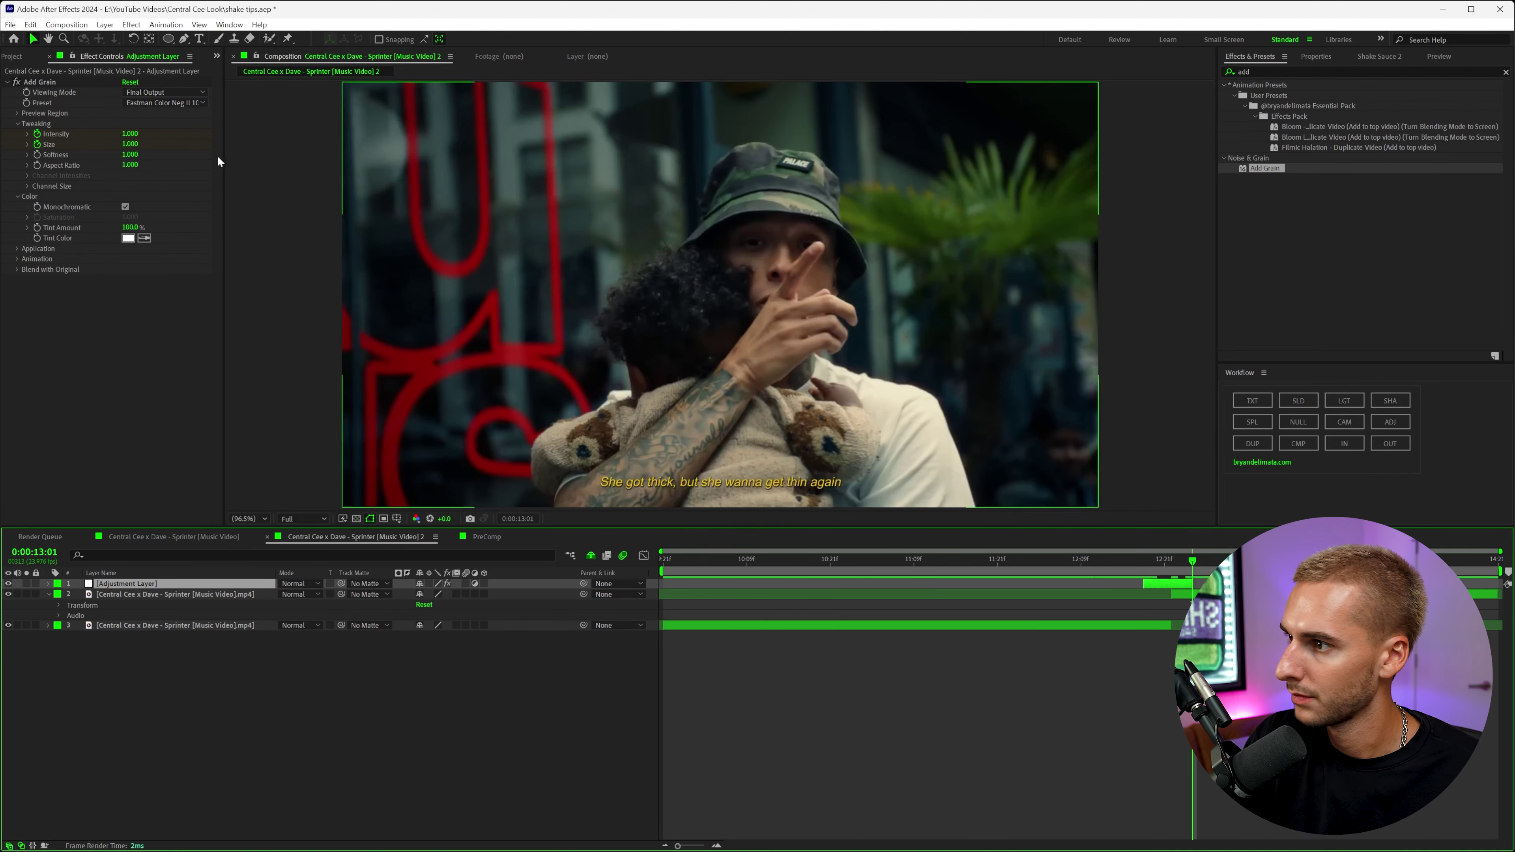
click(137, 134)
drag(1137, 566, 1166, 578)
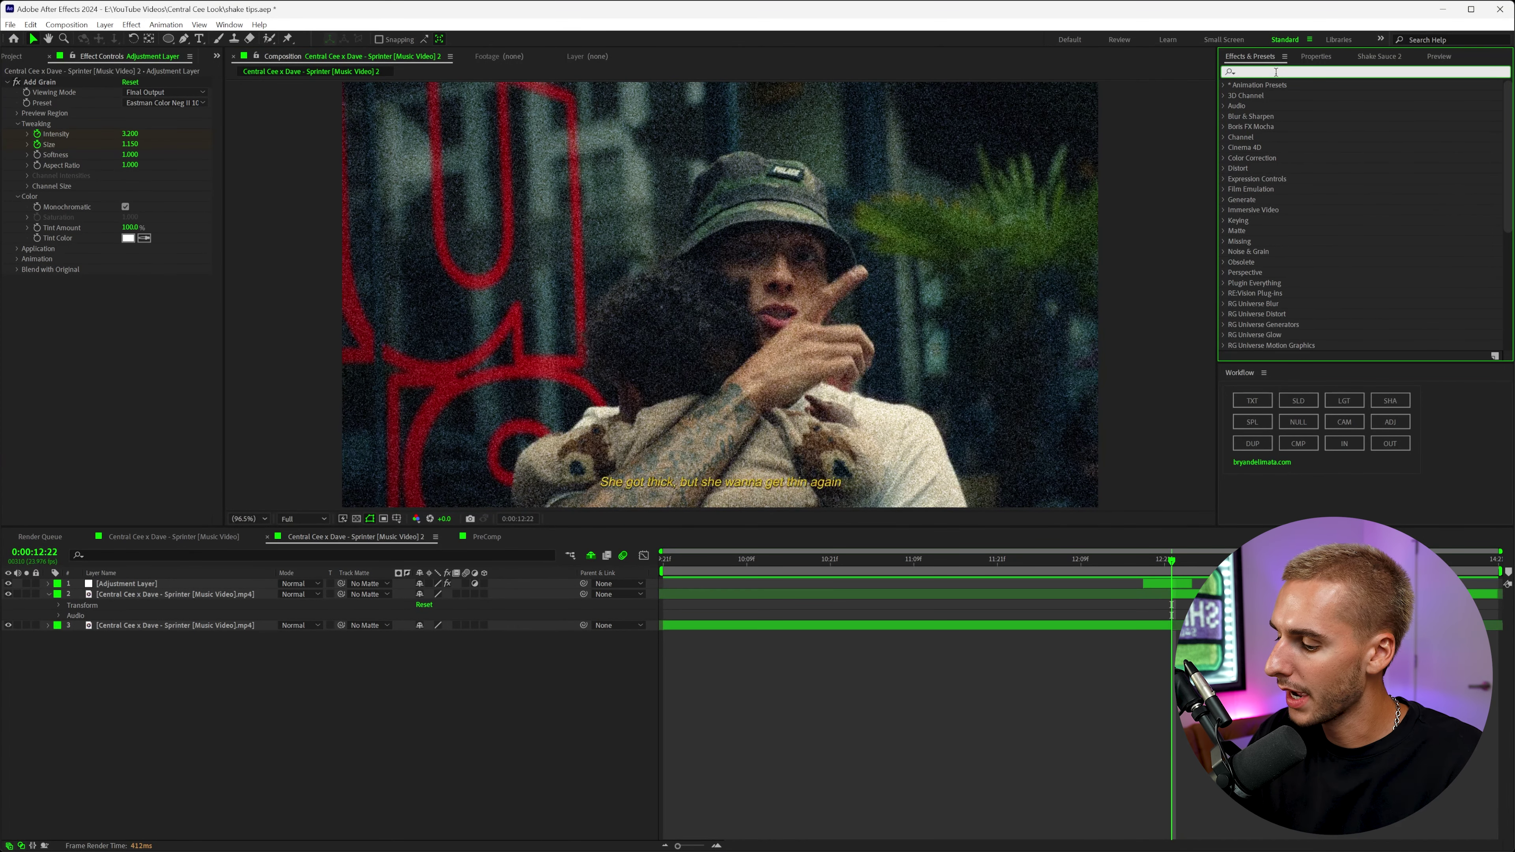
Search for the Exposure effect and apply it to the adjustment layer over the cut.
text(ex)
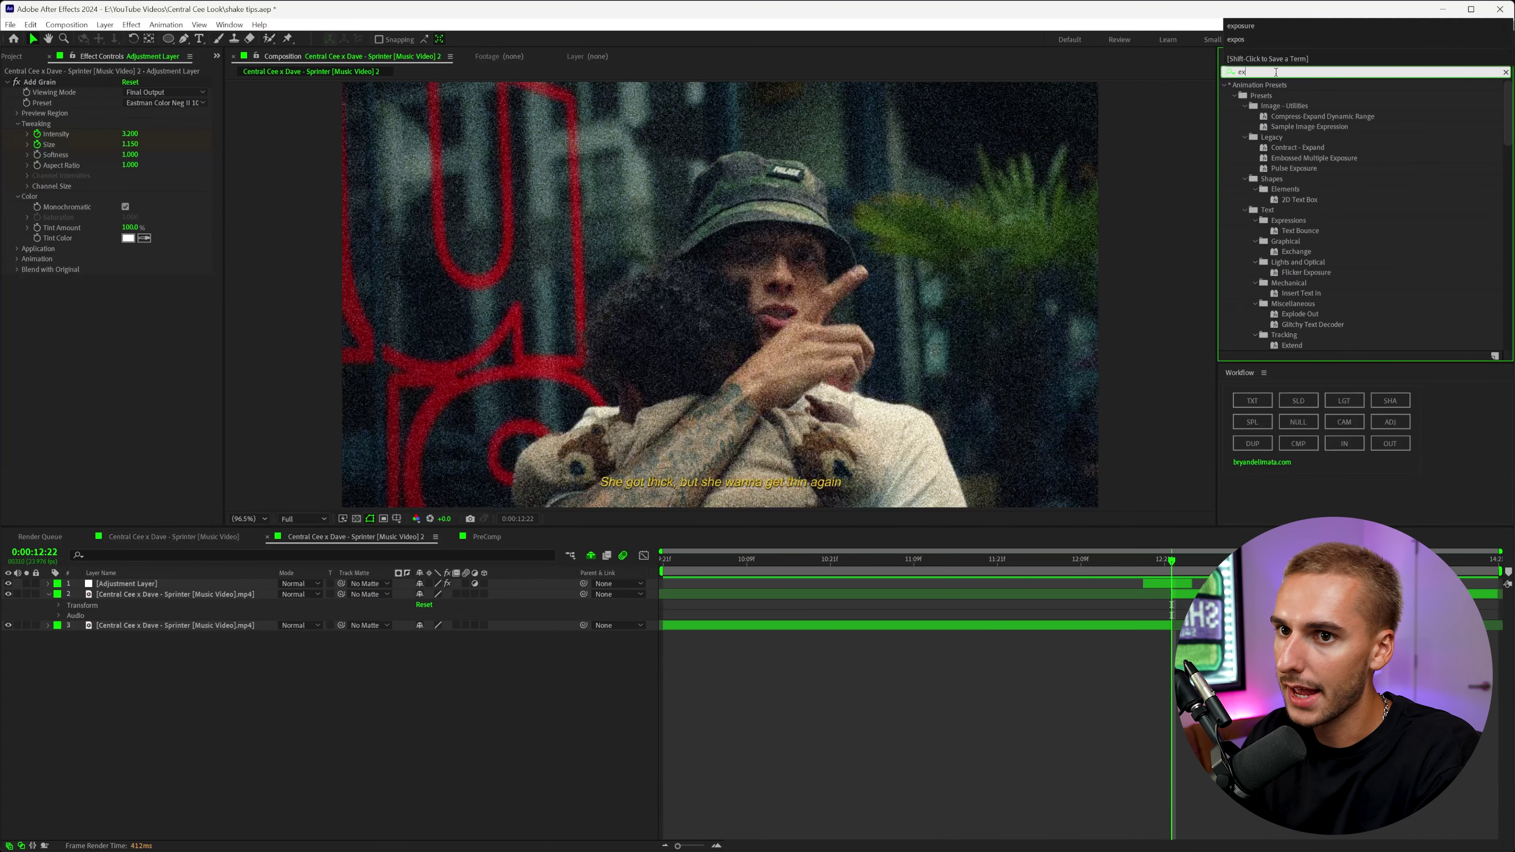
text(pos)
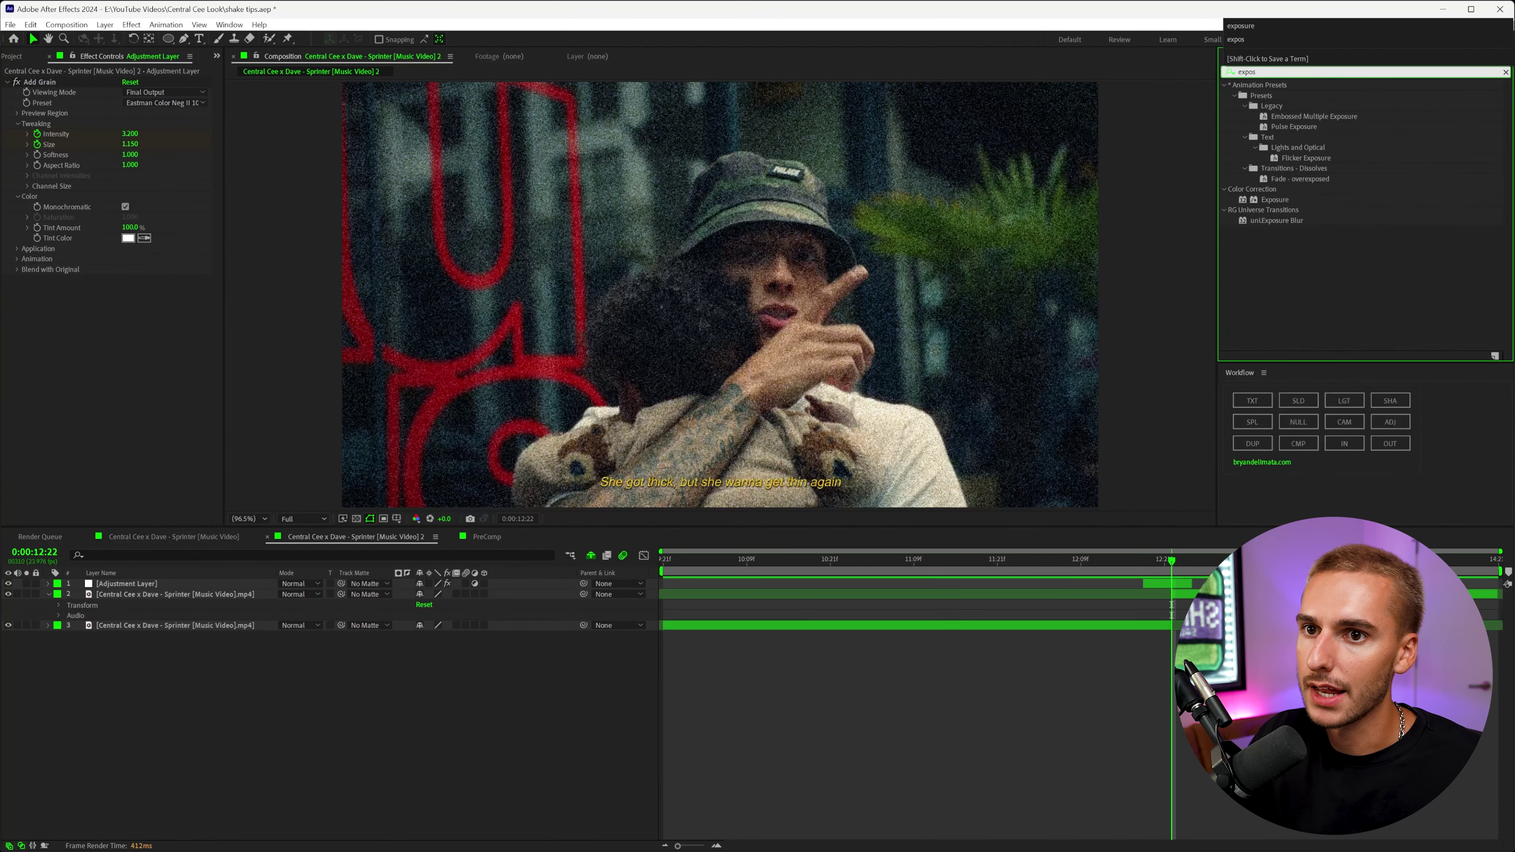
drag(1274, 199, 1175, 591)
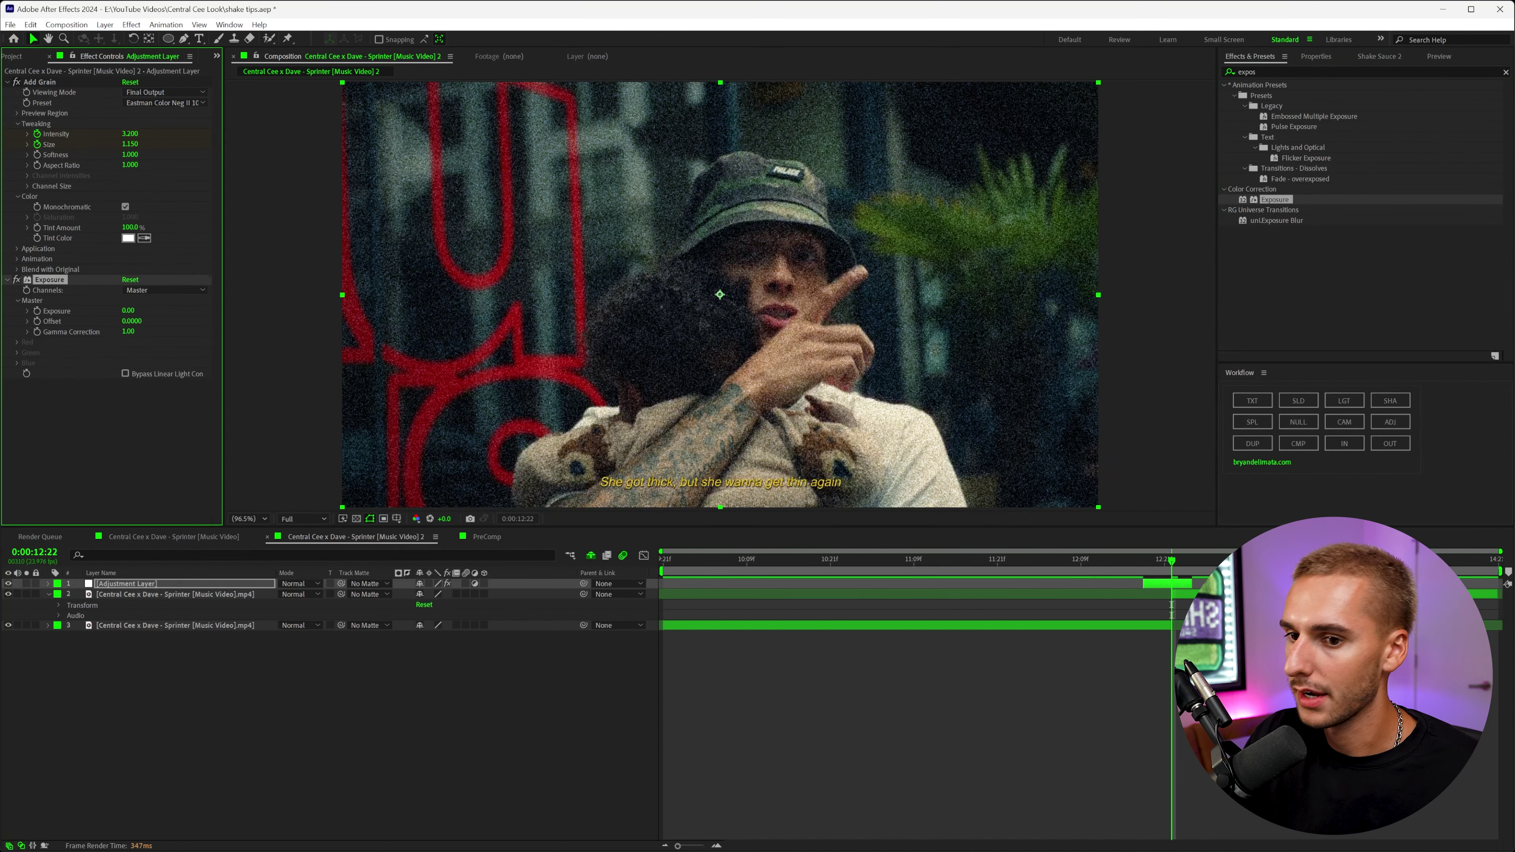
Keyframe Exposure from 0 at the adjustment layer's start, 0:00:12:18, to 2.44 at the cut, 0:00:12:22.
click(1145, 571)
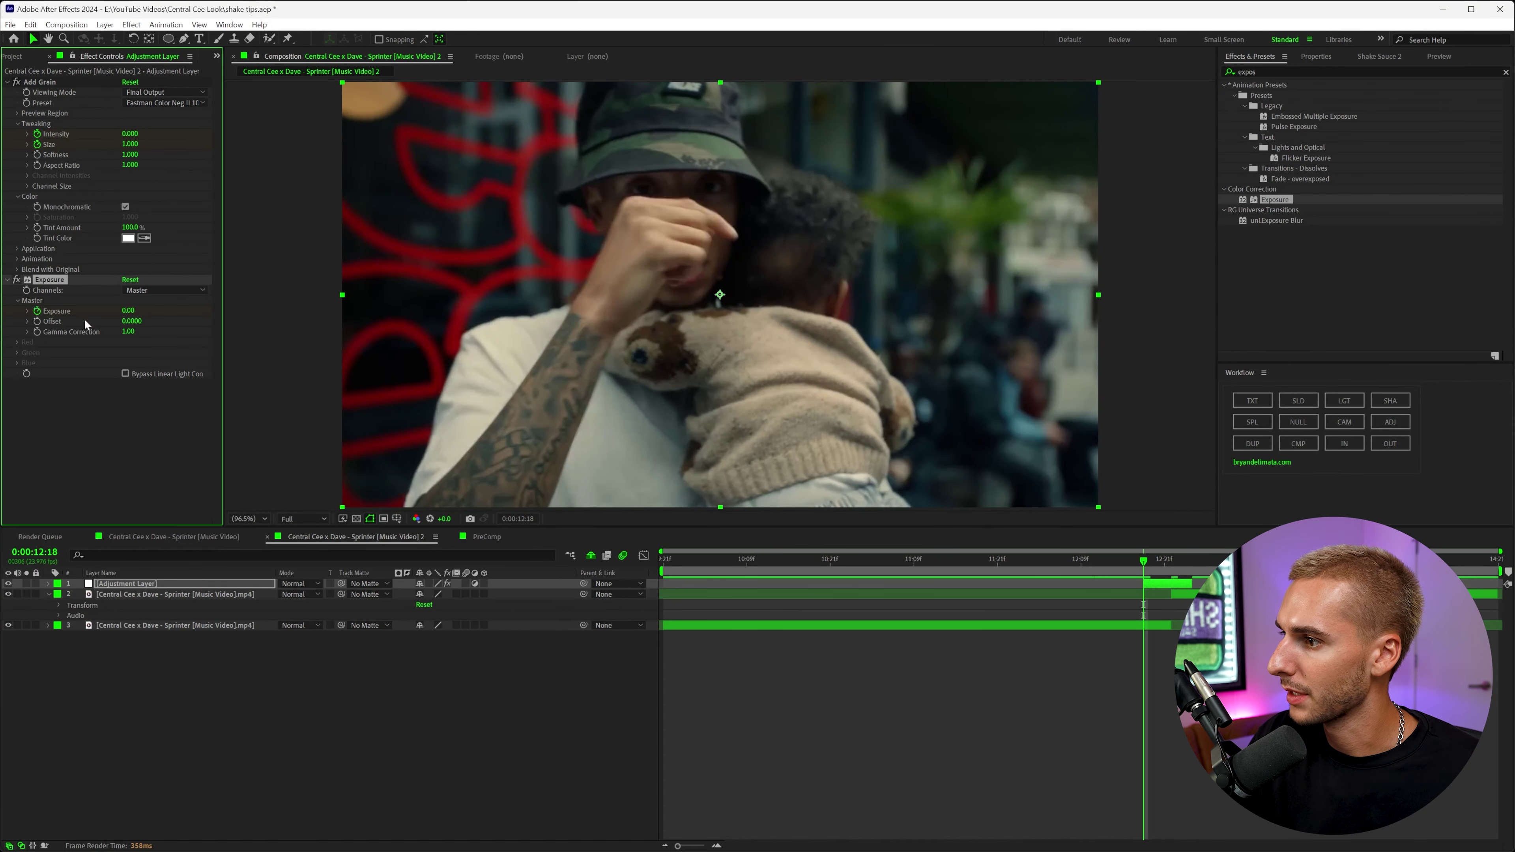
click(1169, 559)
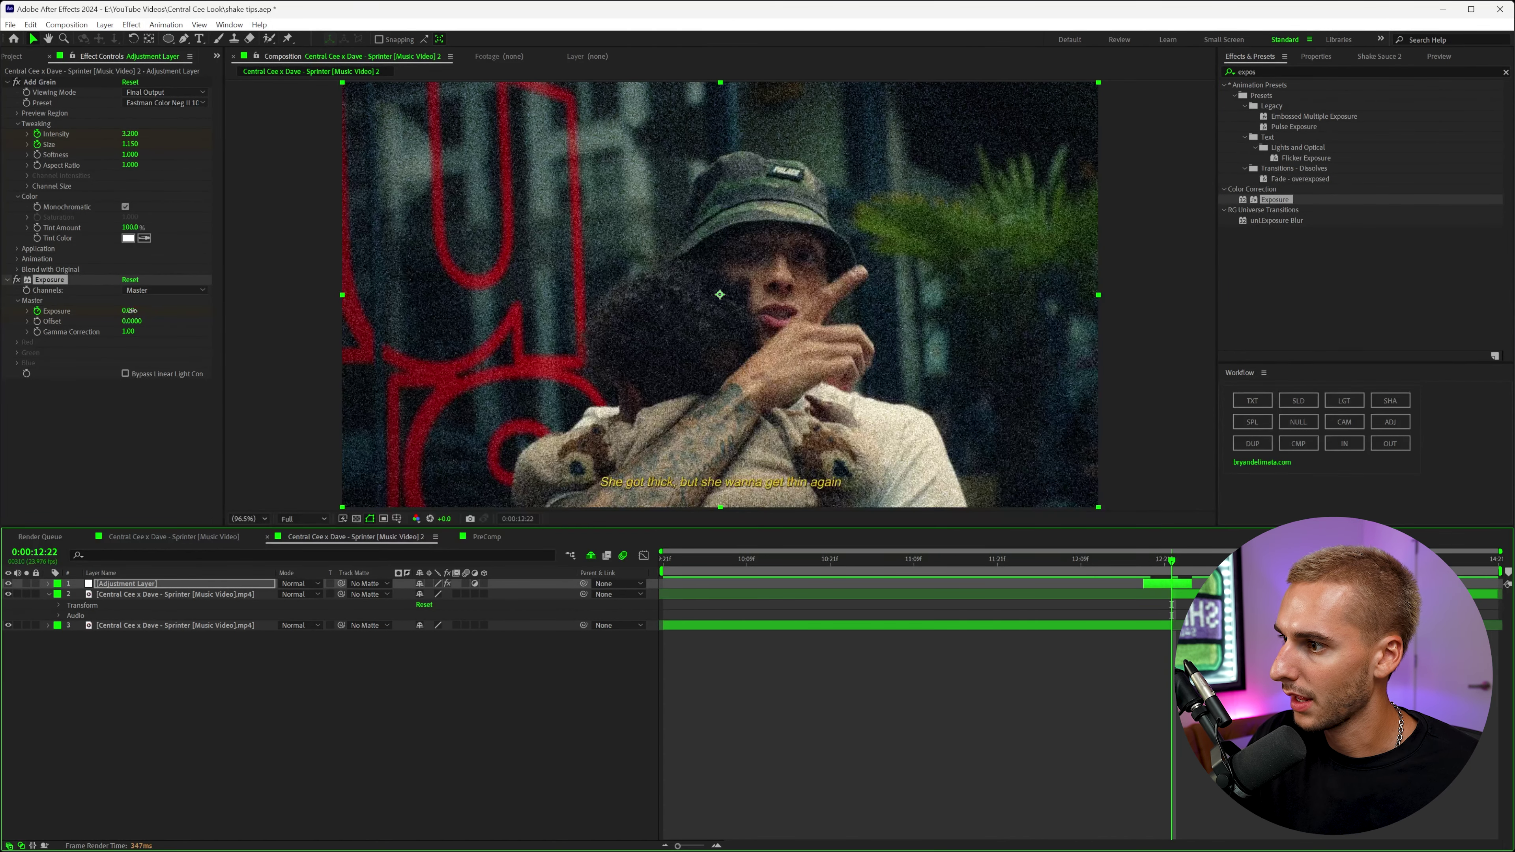
drag(142, 310, 172, 310)
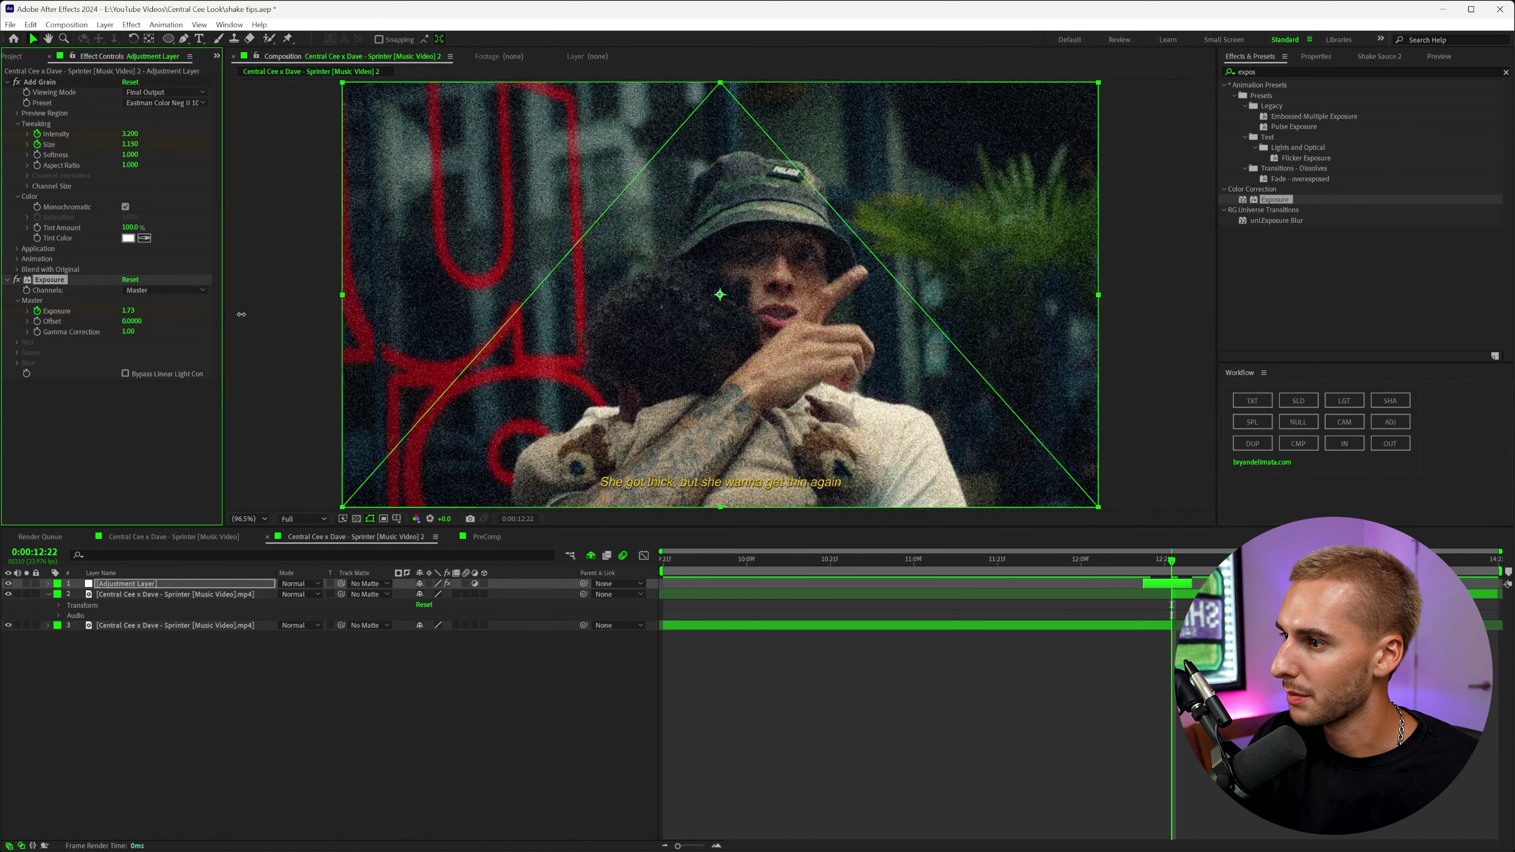
drag(271, 315, 283, 315)
Keyframe Exposure back to 0 at the adjustment layer's end, 0:00:13:01, and preview the grain and exposure transition.
key(Page_Down)
key(Page_Down)
key(Page_Down)
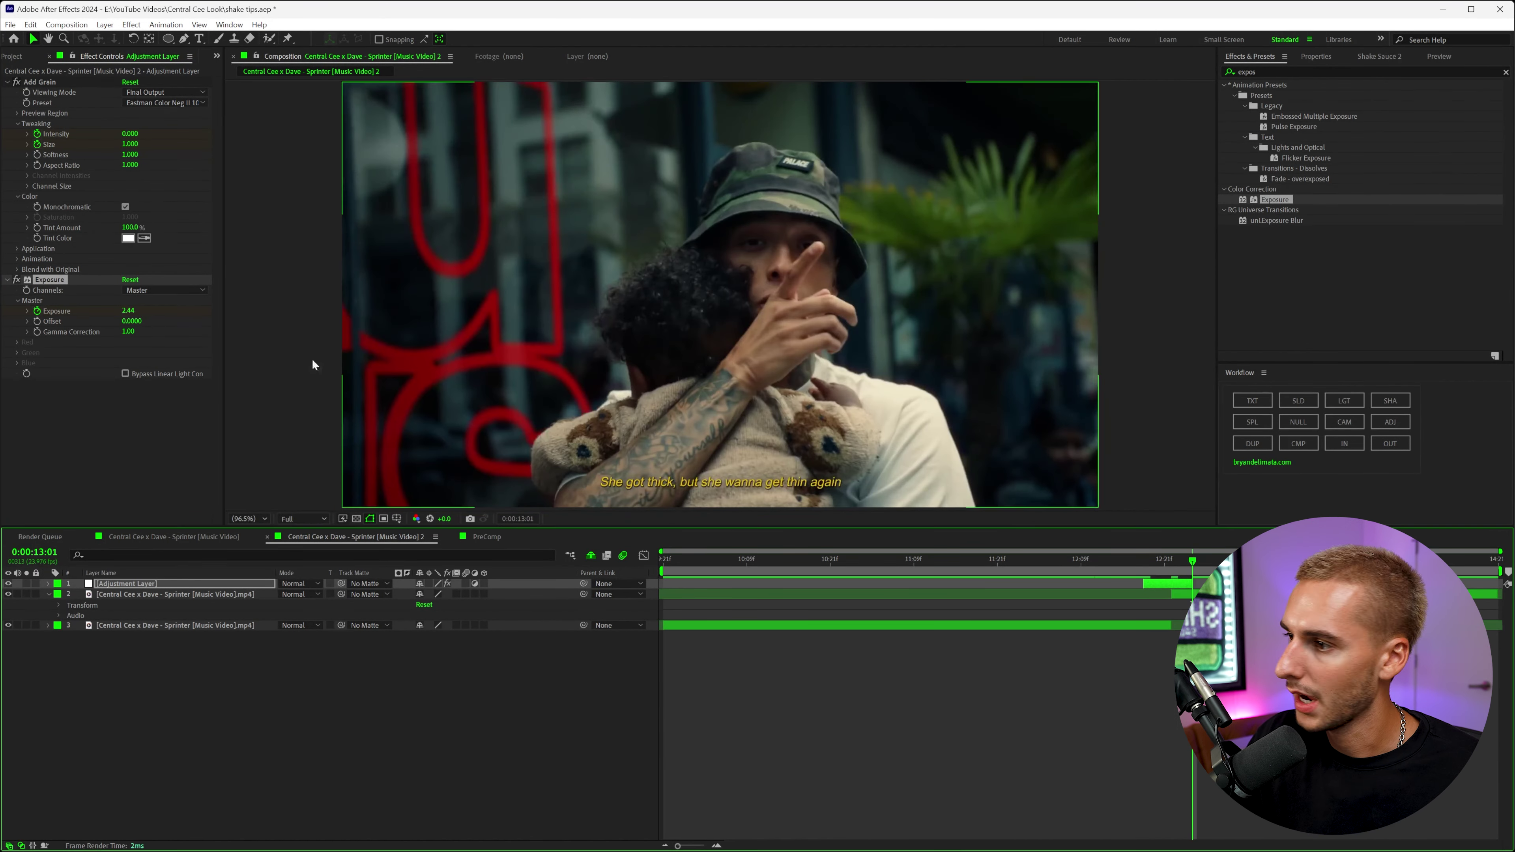
drag(140, 312, 134, 312)
key(Return)
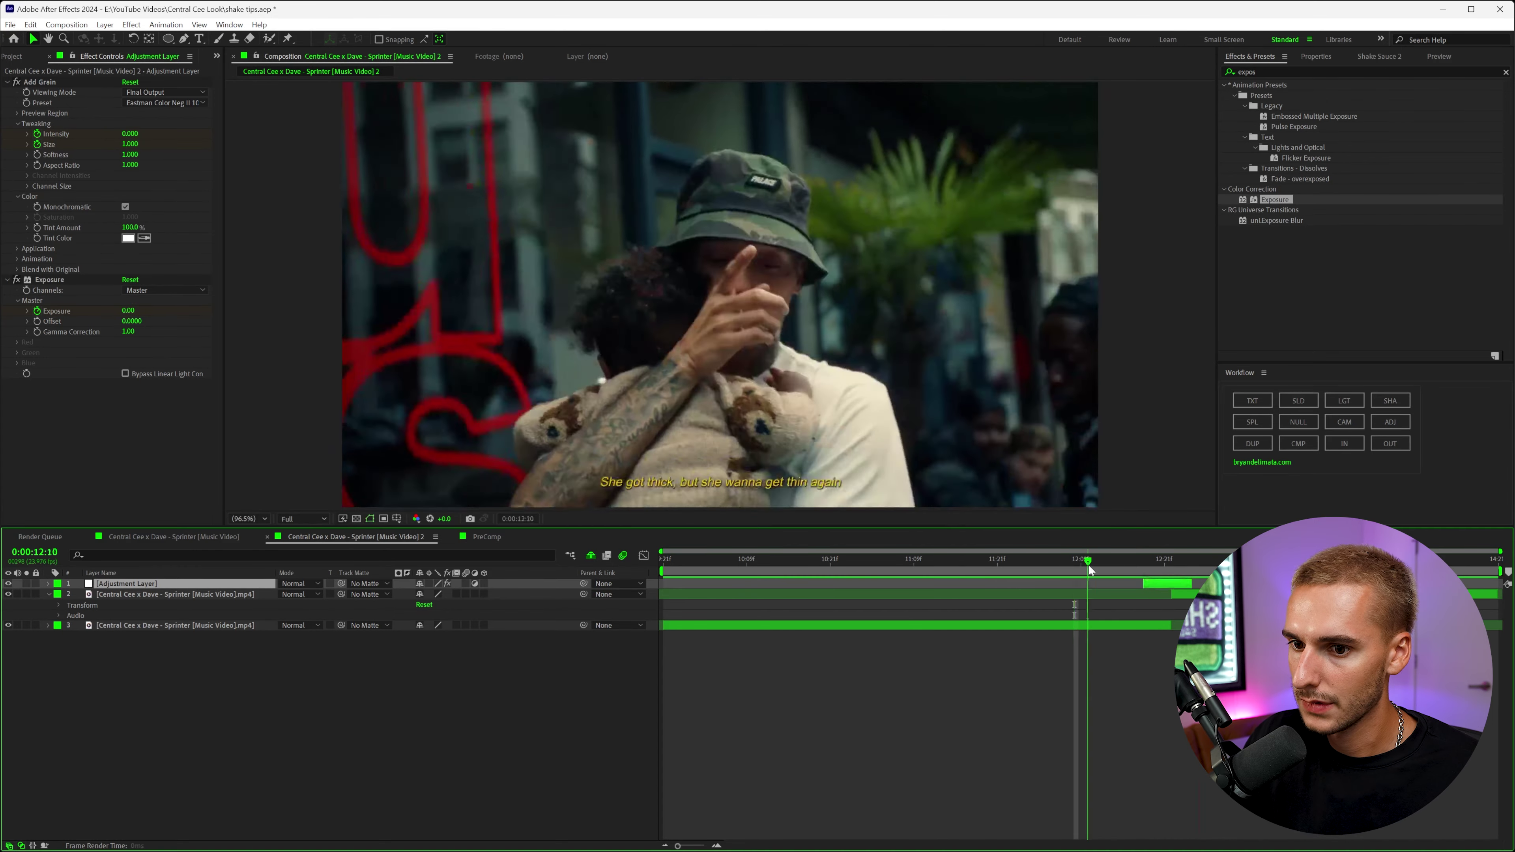
click(1089, 567)
key(space)
key(space)
drag(1089, 569, 1170, 574)
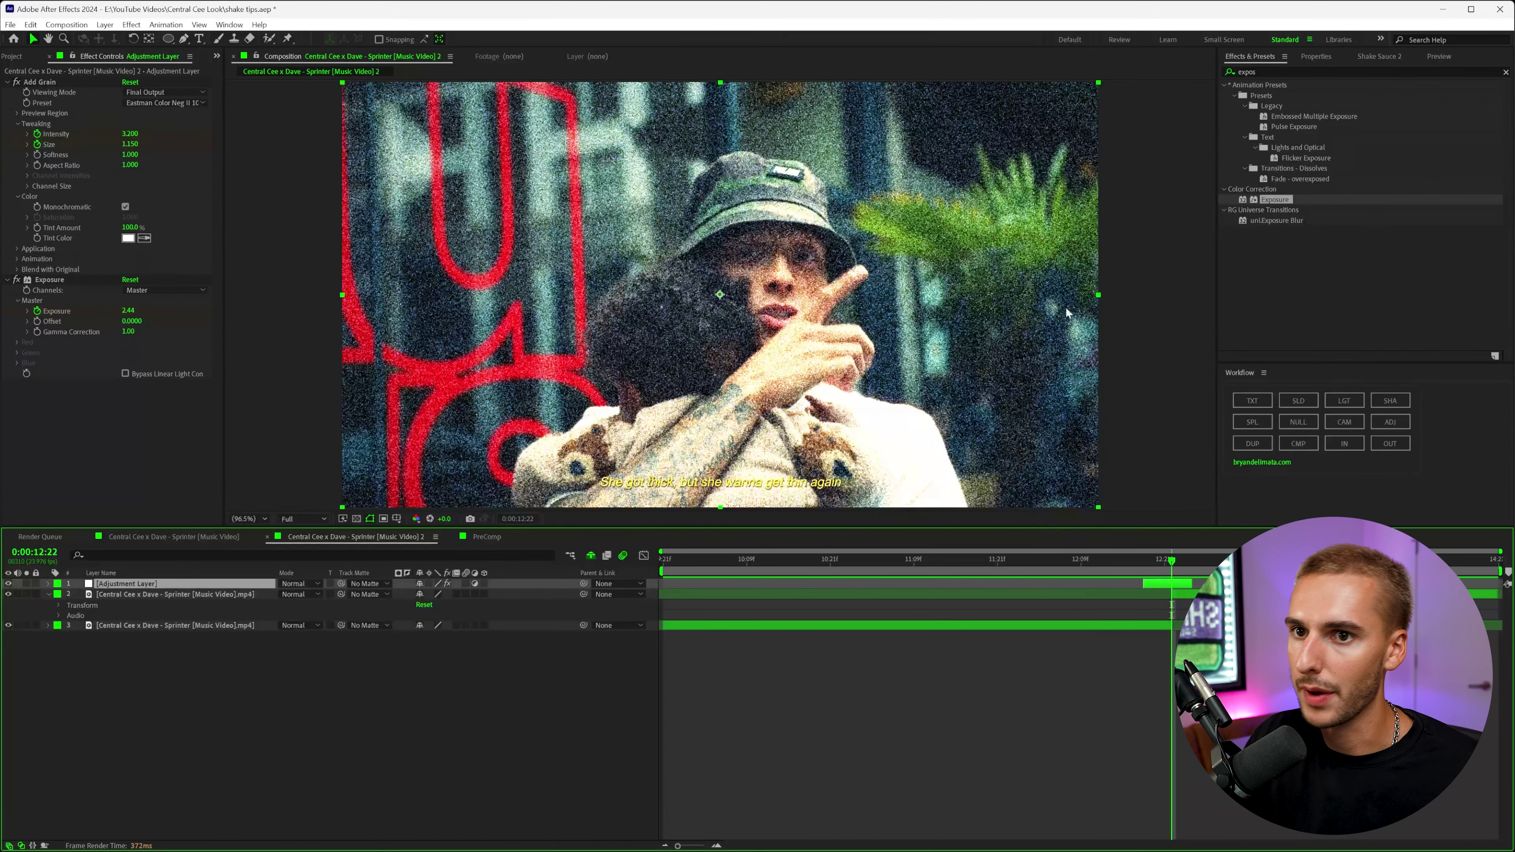
Search for the Tritone effect and apply it to the adjustment layer over the cut.
click(1286, 73)
text(trico)
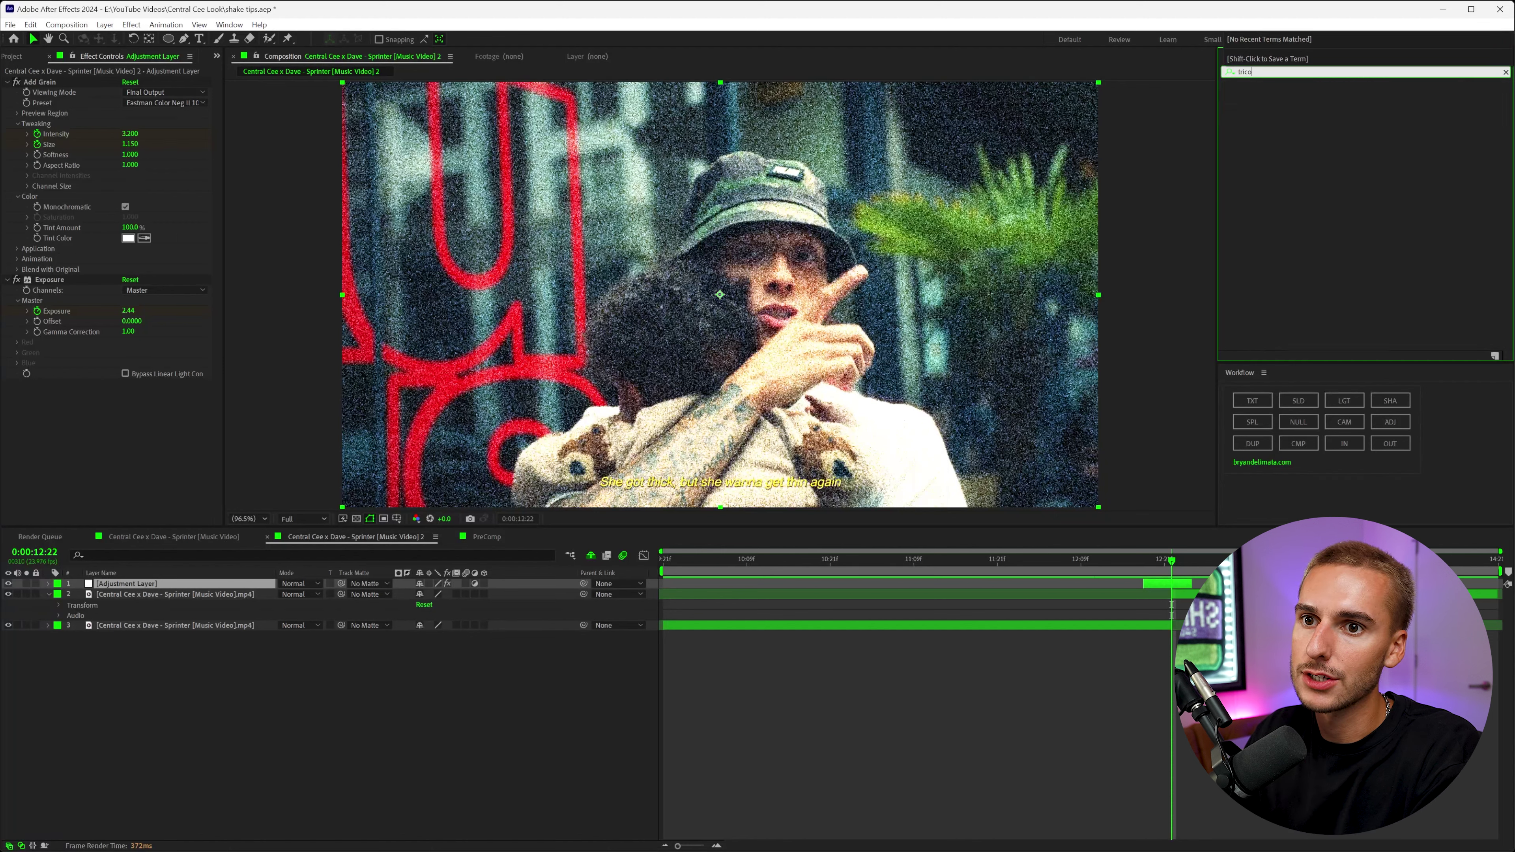
key(BackSpace)
key(BackSpace)
text(t)
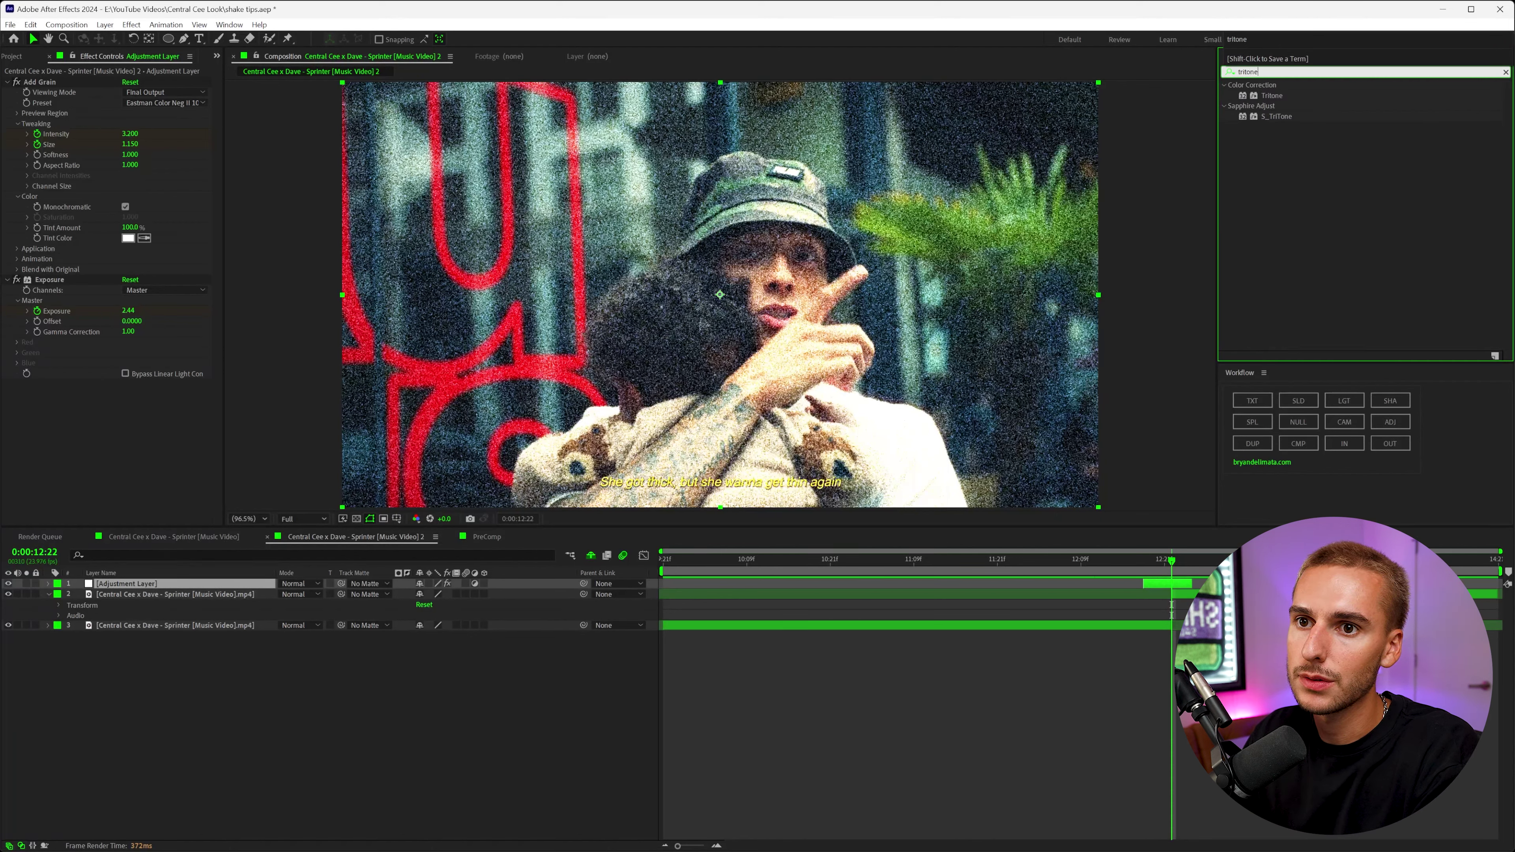
text(one)
drag(1271, 96, 148, 466)
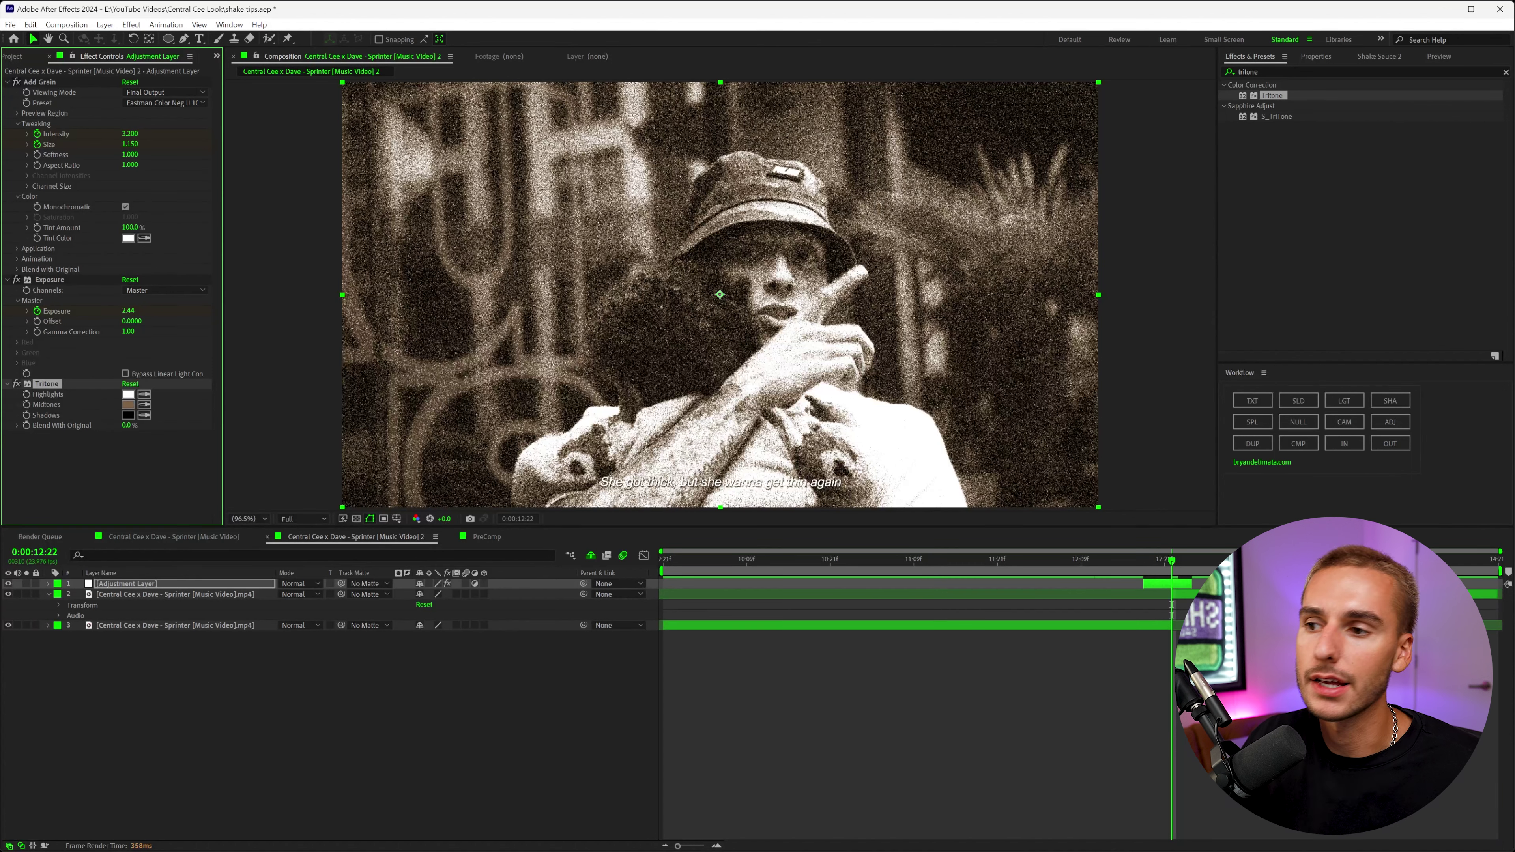
Try purple and blue for the Tritone Midtones colour, and set it to red.
click(127, 405)
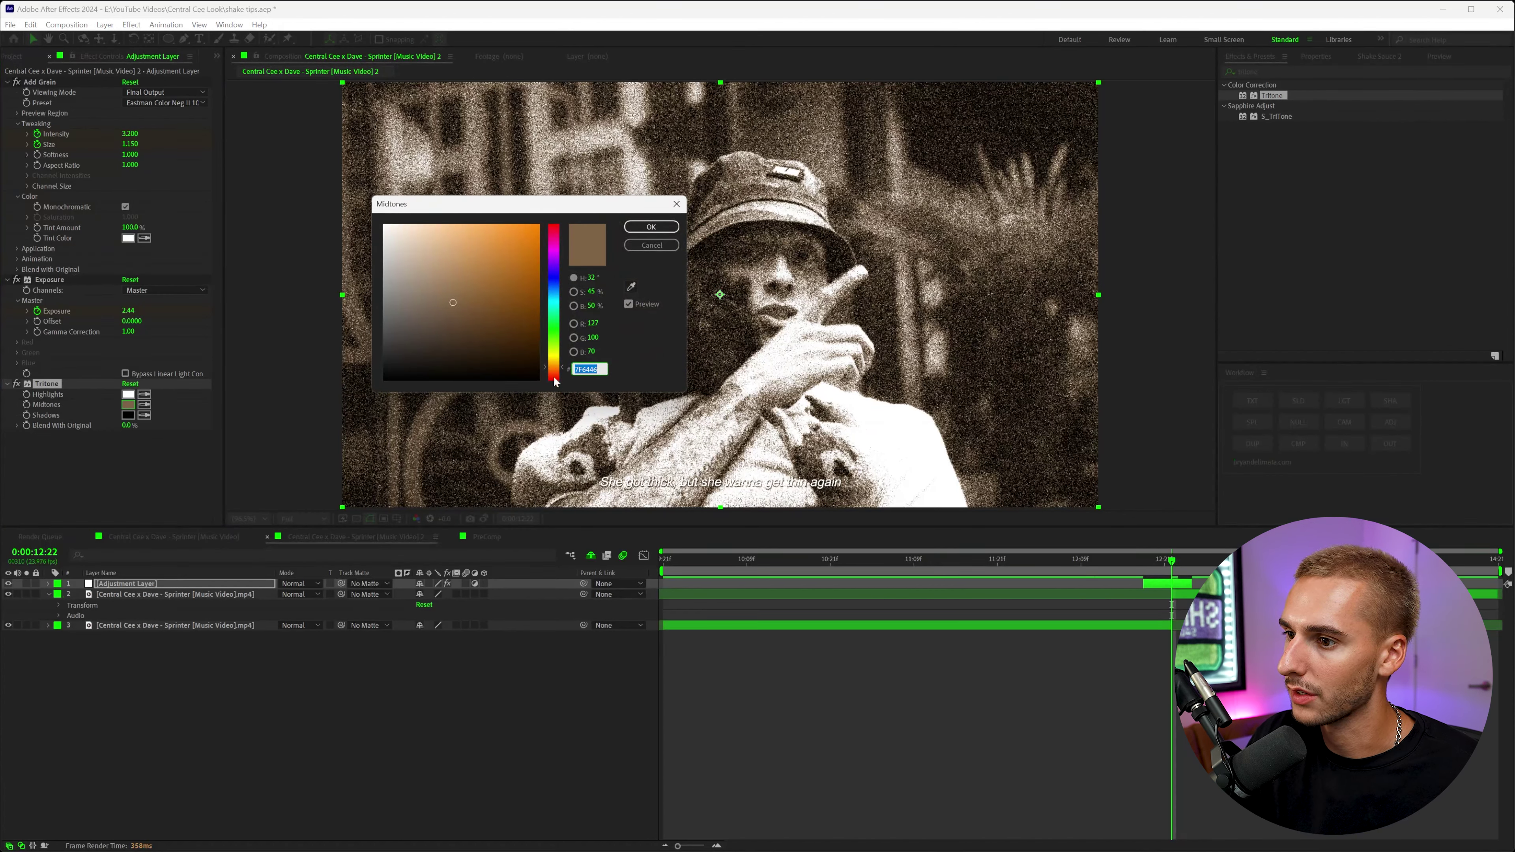
click(554, 382)
click(538, 226)
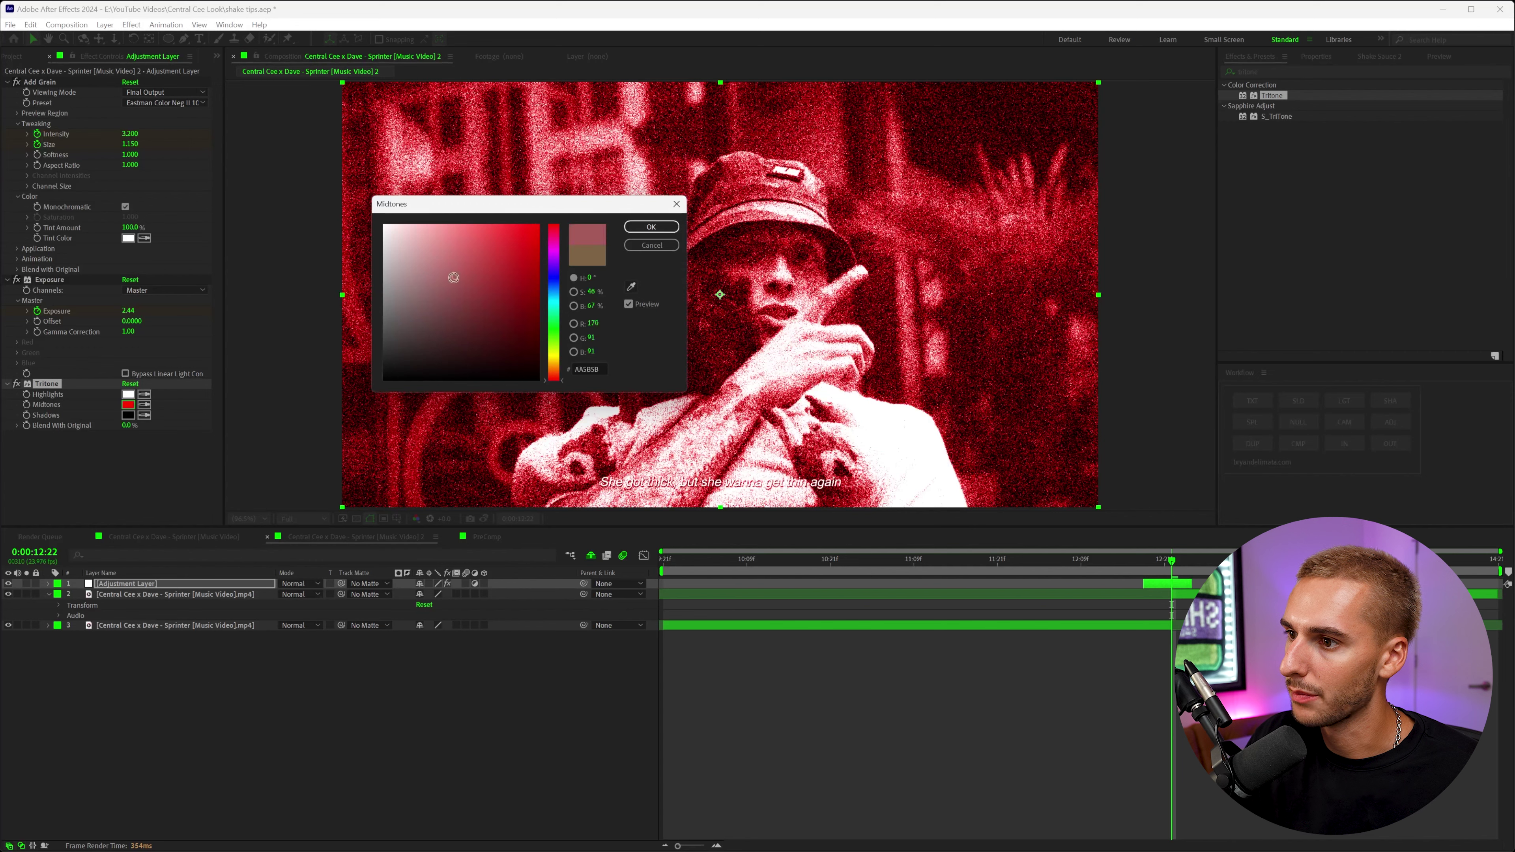
click(500, 274)
click(554, 261)
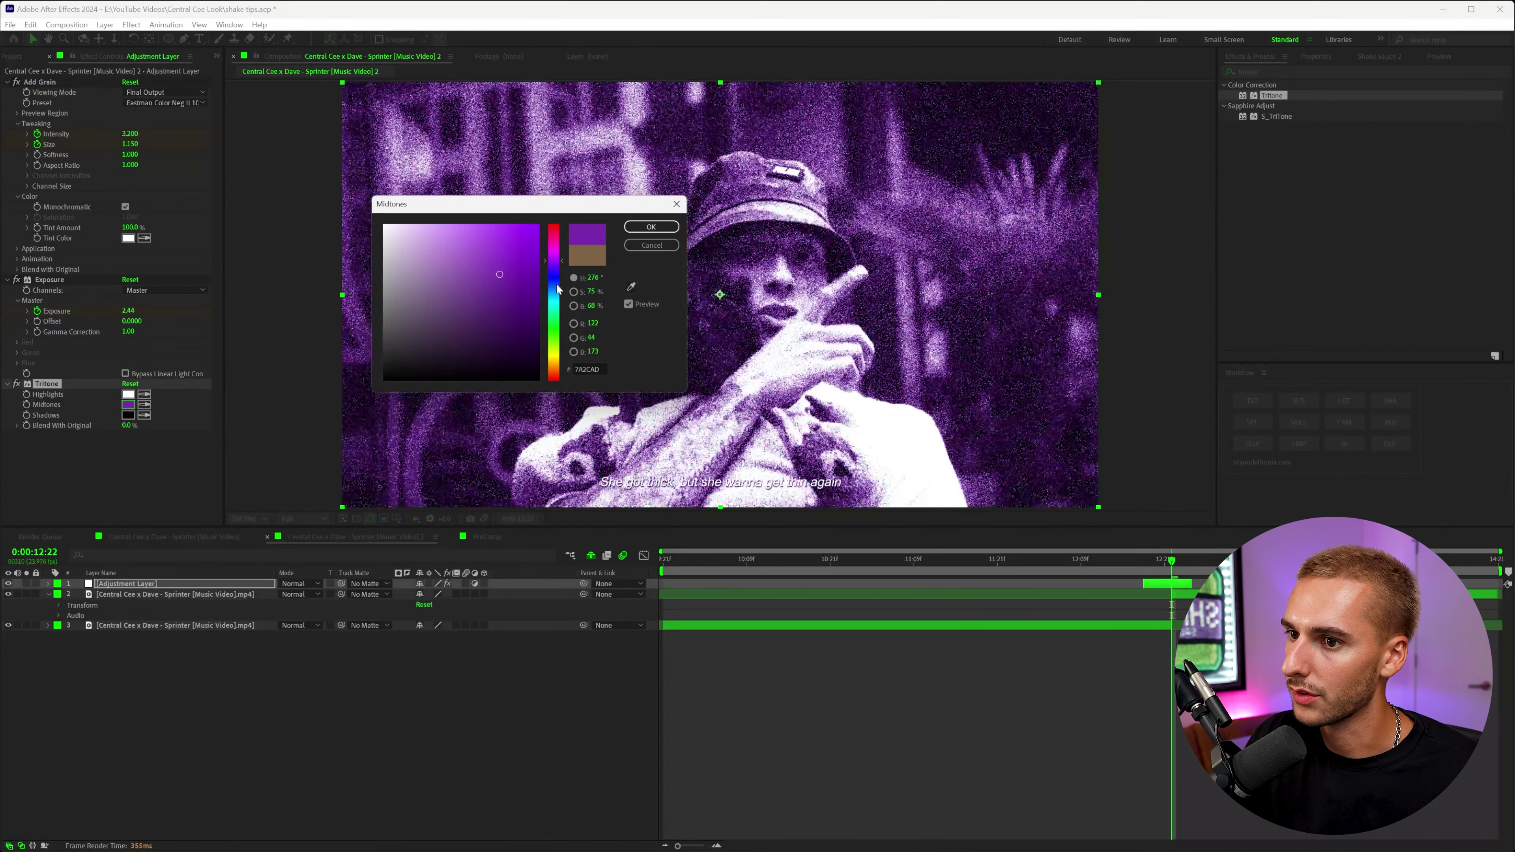
click(556, 295)
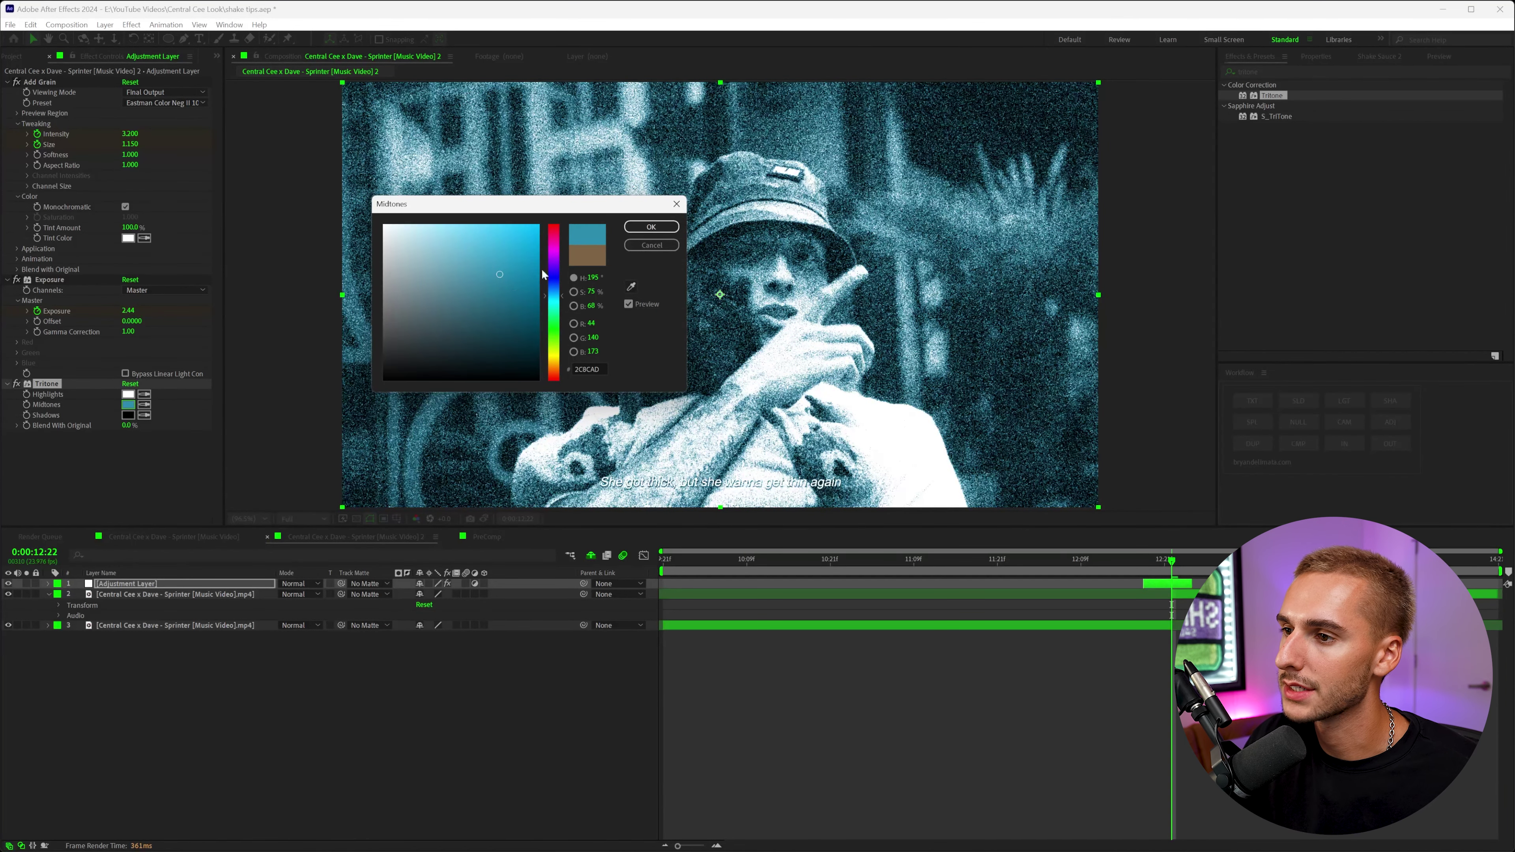
click(553, 379)
click(650, 227)
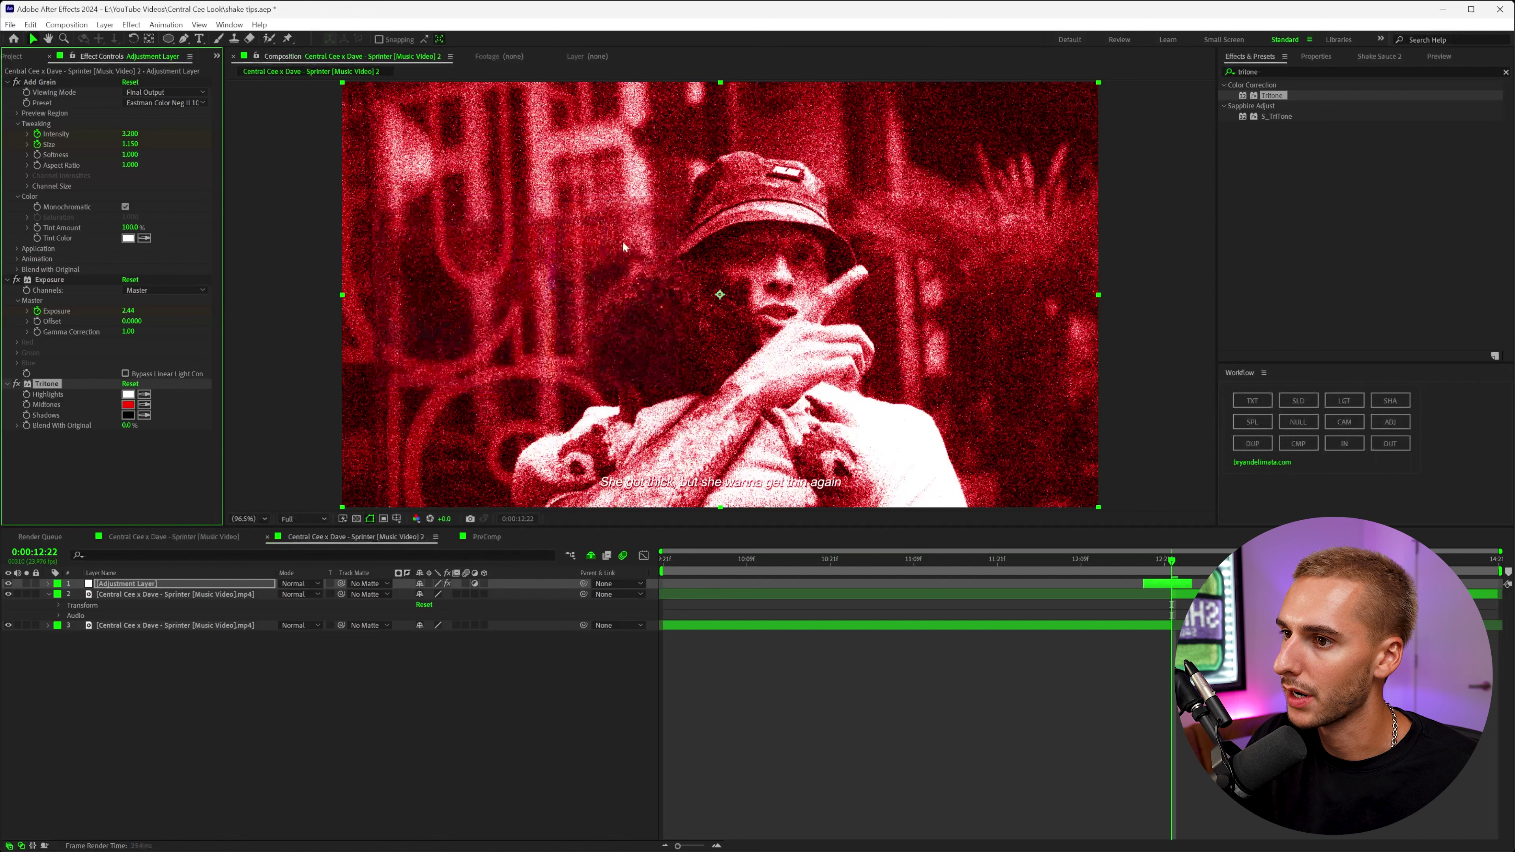
Keyframe Tritone's Blend With Original starting at 0:00:12:18, with 28% at the cut, 0:00:12:22.
click(1143, 560)
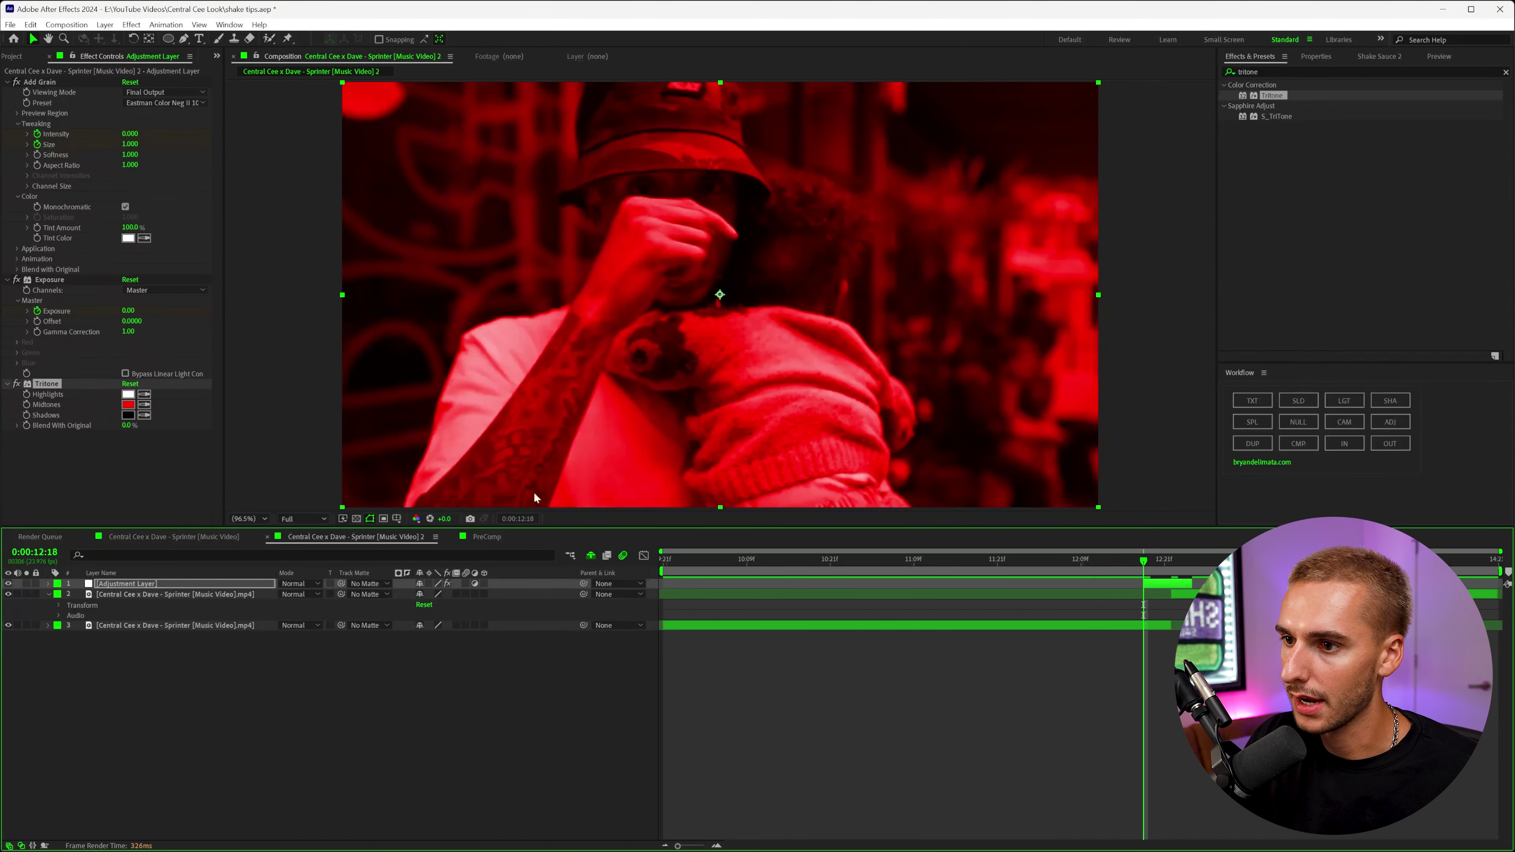
click(27, 426)
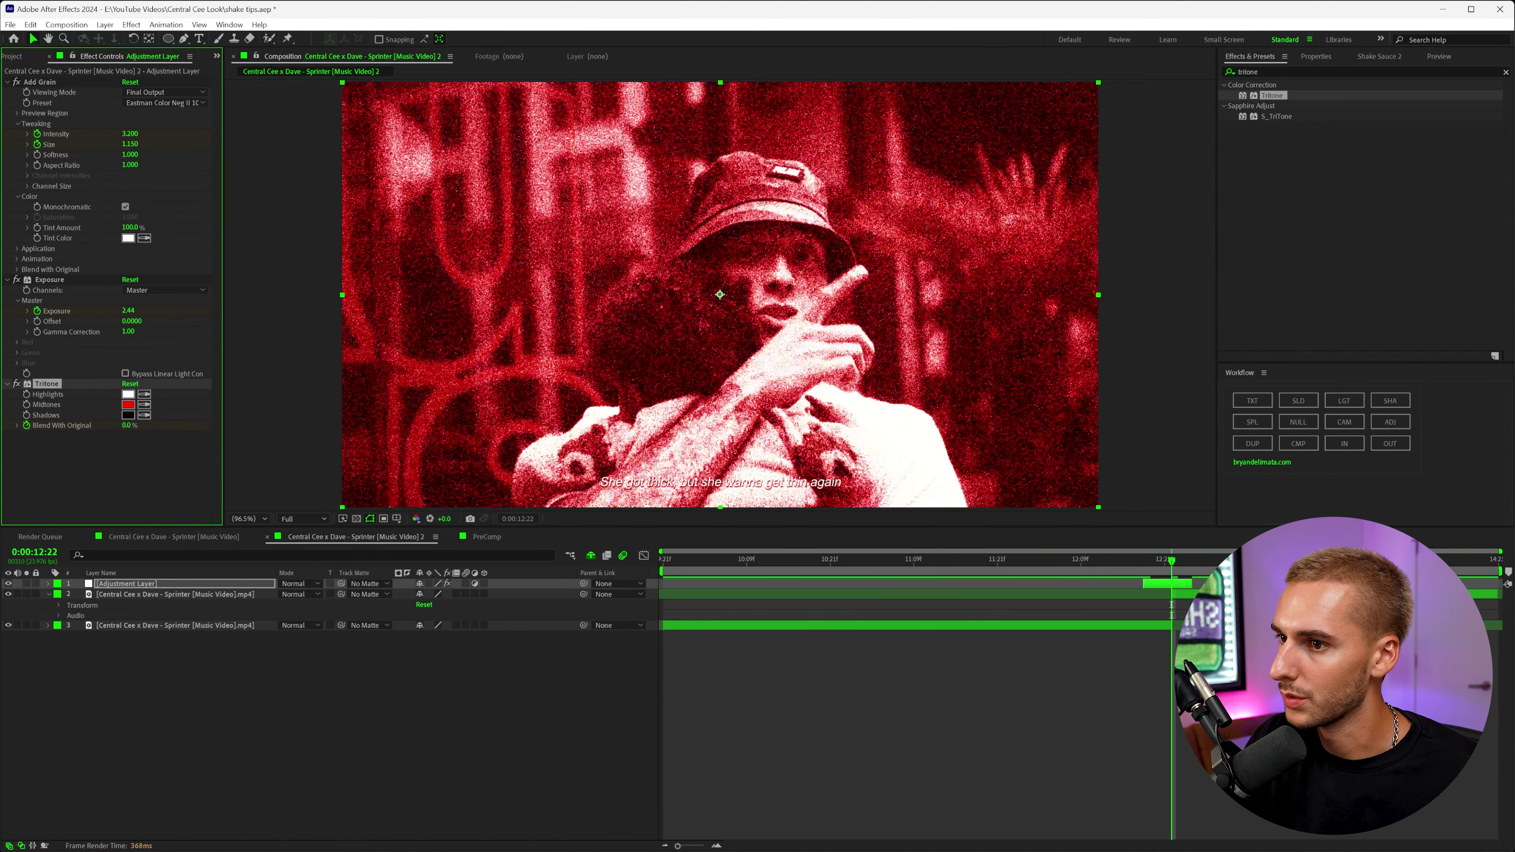
drag(127, 425, 139, 424)
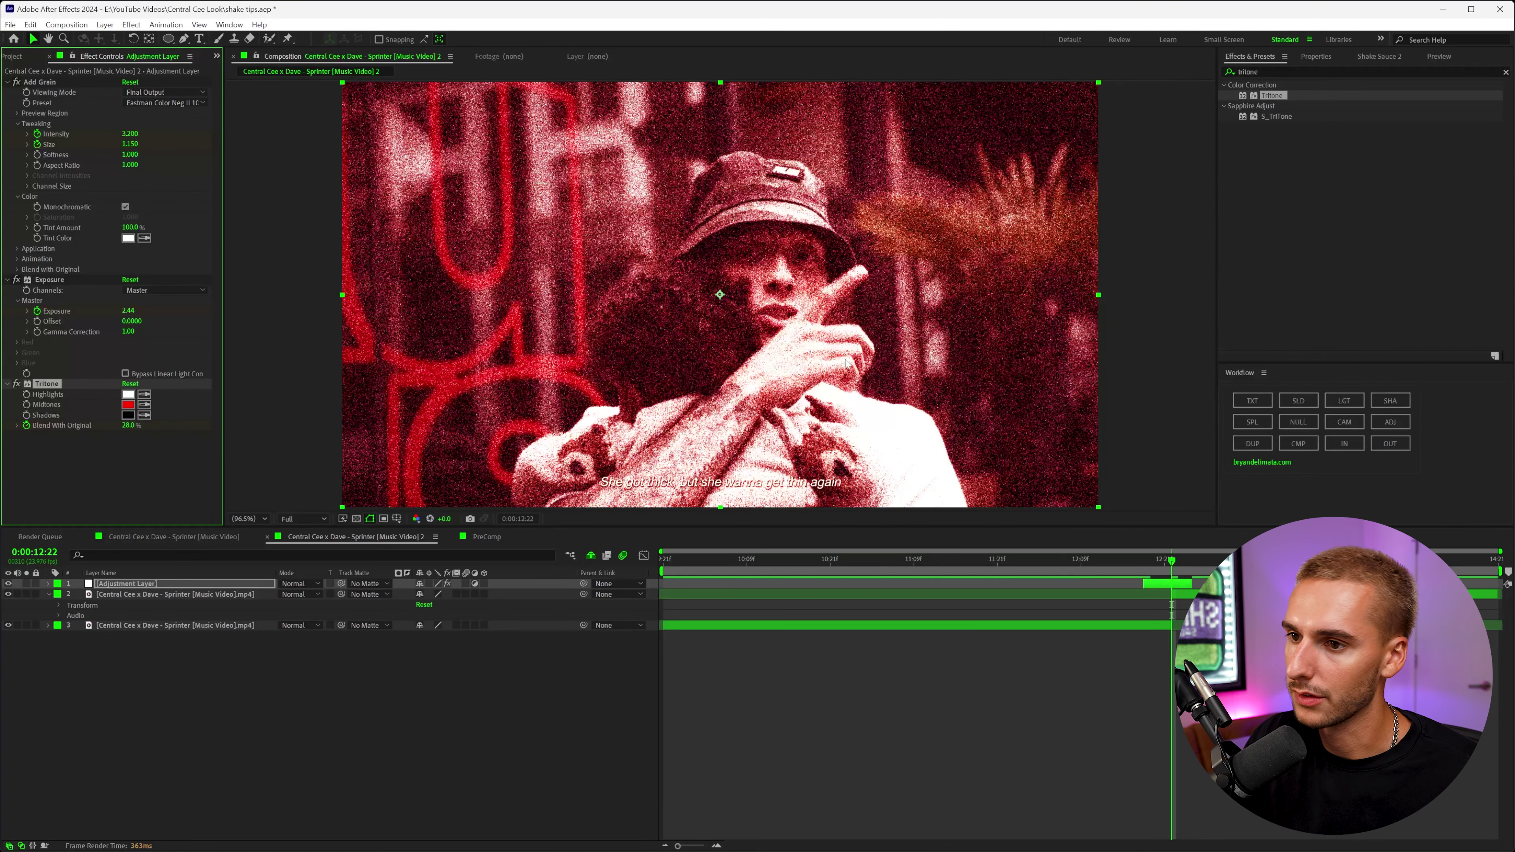
Keyframe Tritone's Blend With Original to 100% at the adjustment layer's end, 0:00:13:01, and preview the tinted transition.
click(1191, 572)
click(128, 426)
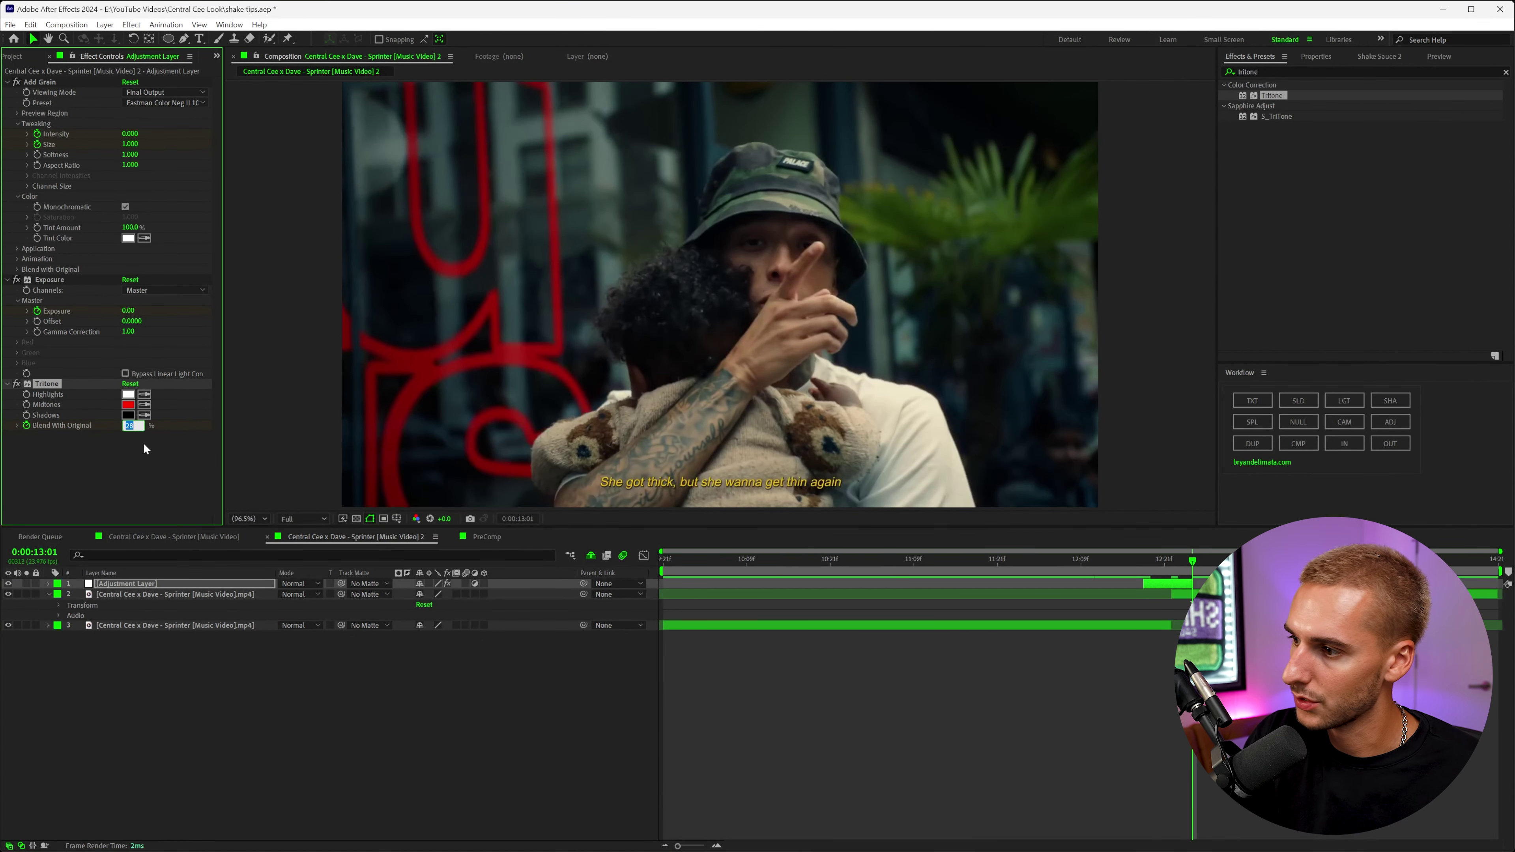
text(100)
key(Return)
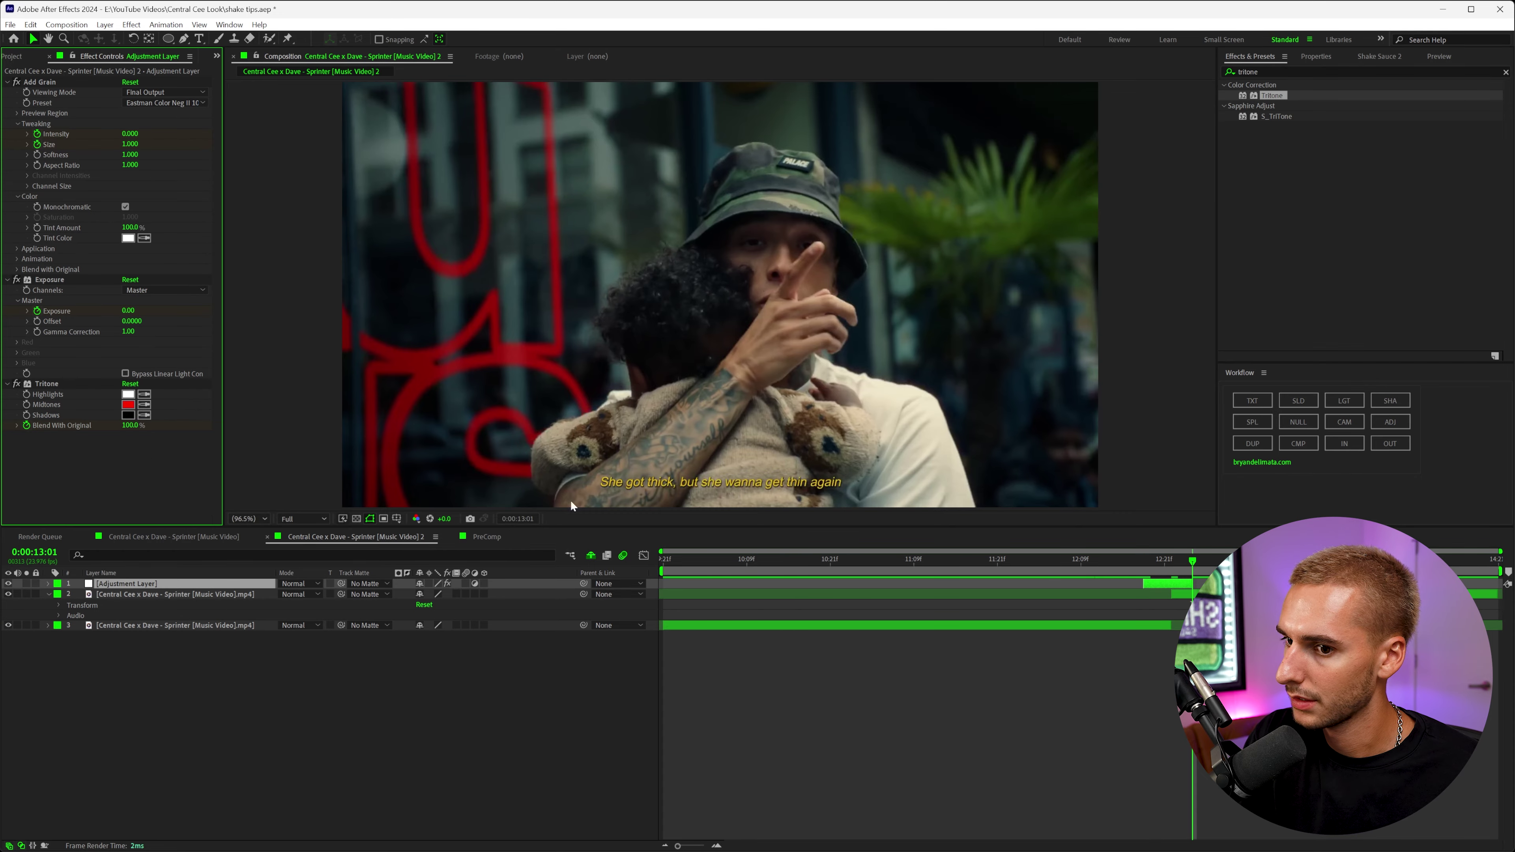
click(1105, 567)
drag(1102, 571, 1172, 579)
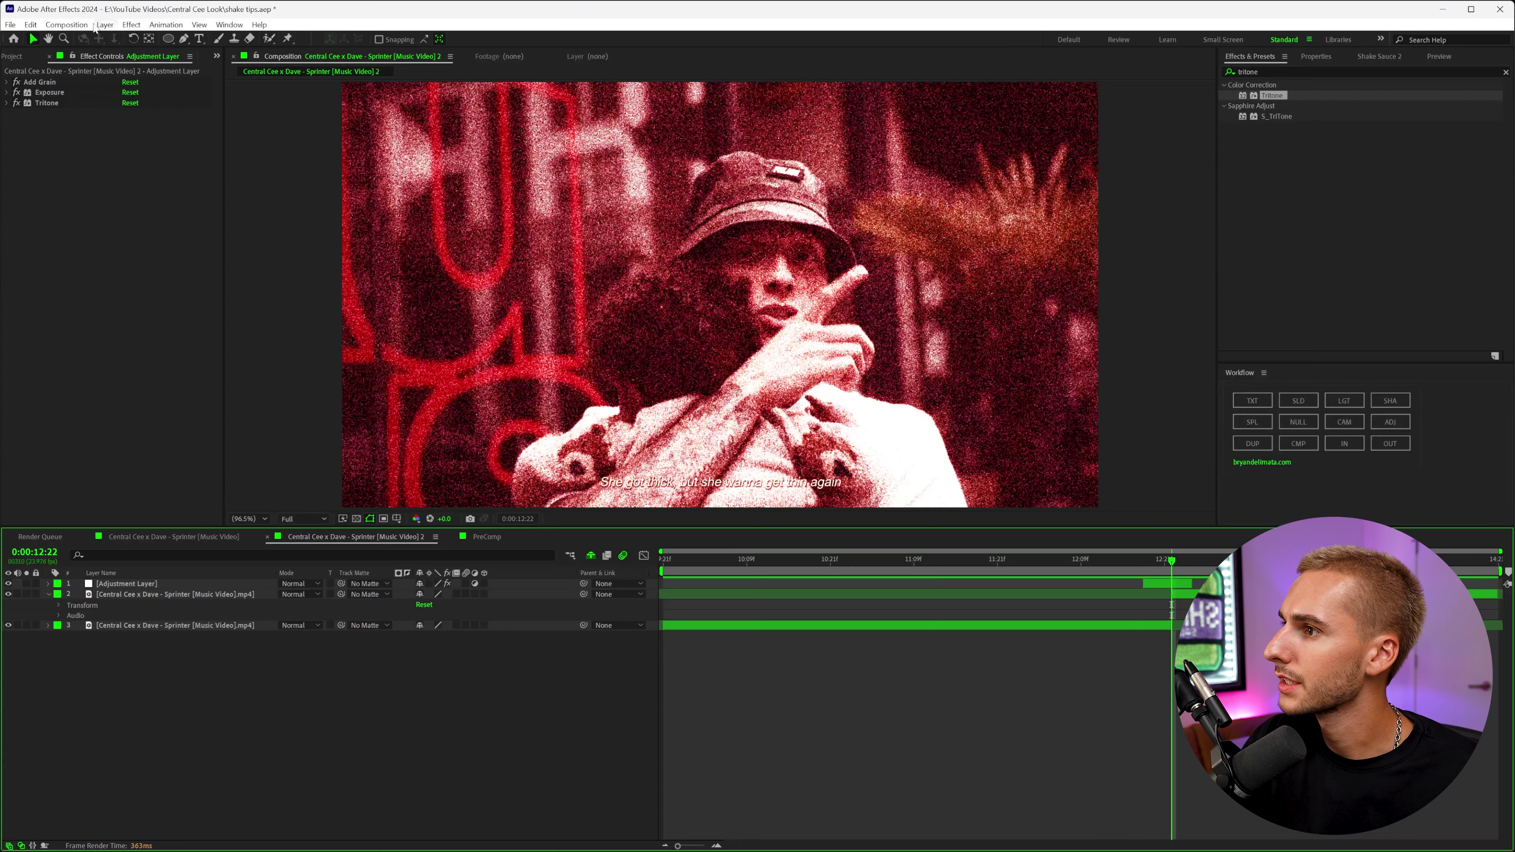
Draw a large elliptical mask on the adjustment layer around the subject's head and chest.
click(1170, 584)
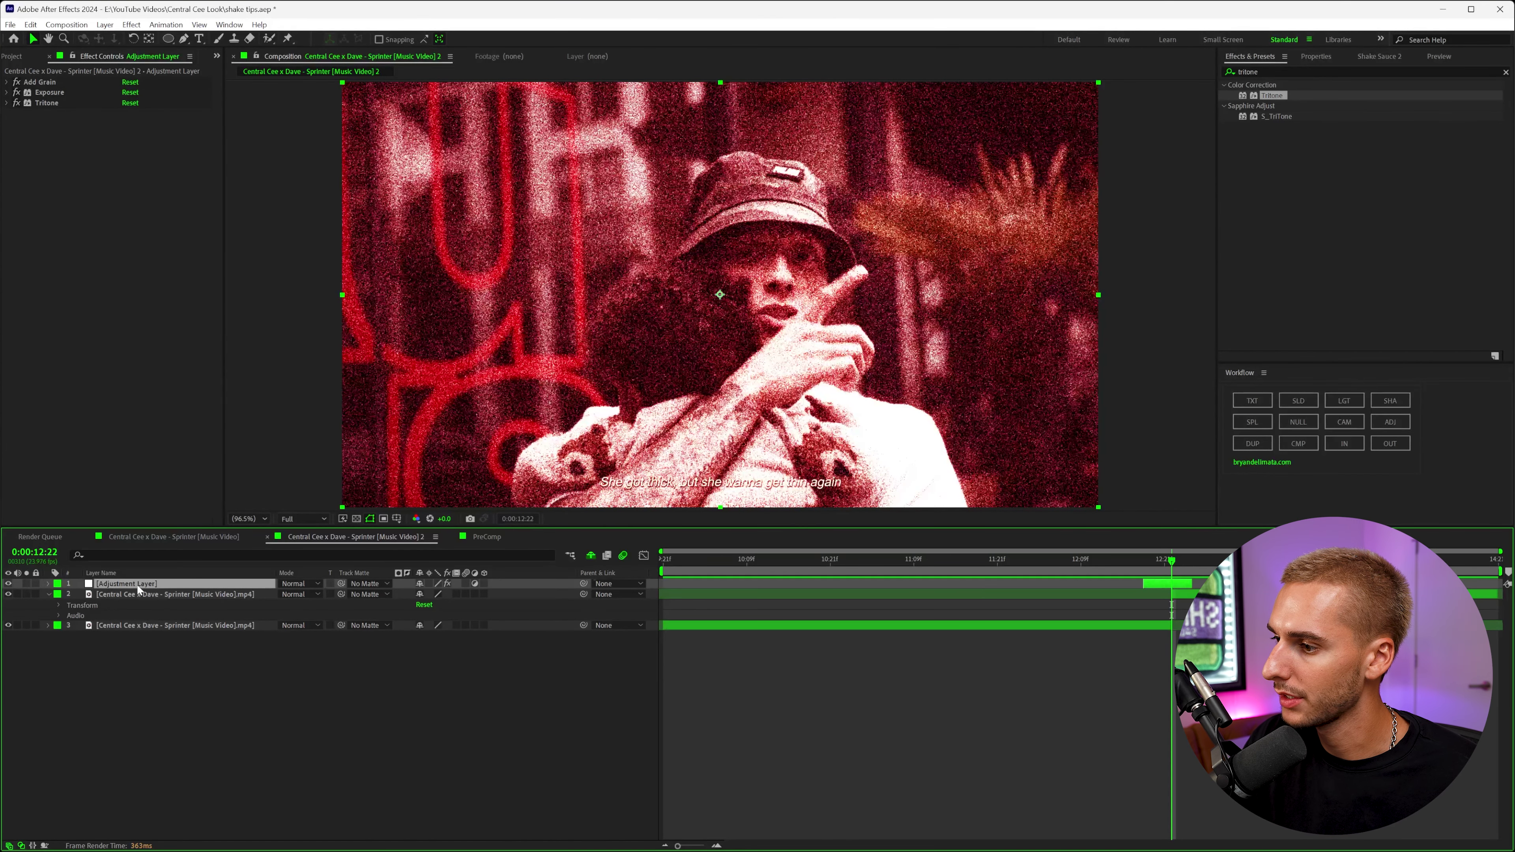
click(168, 40)
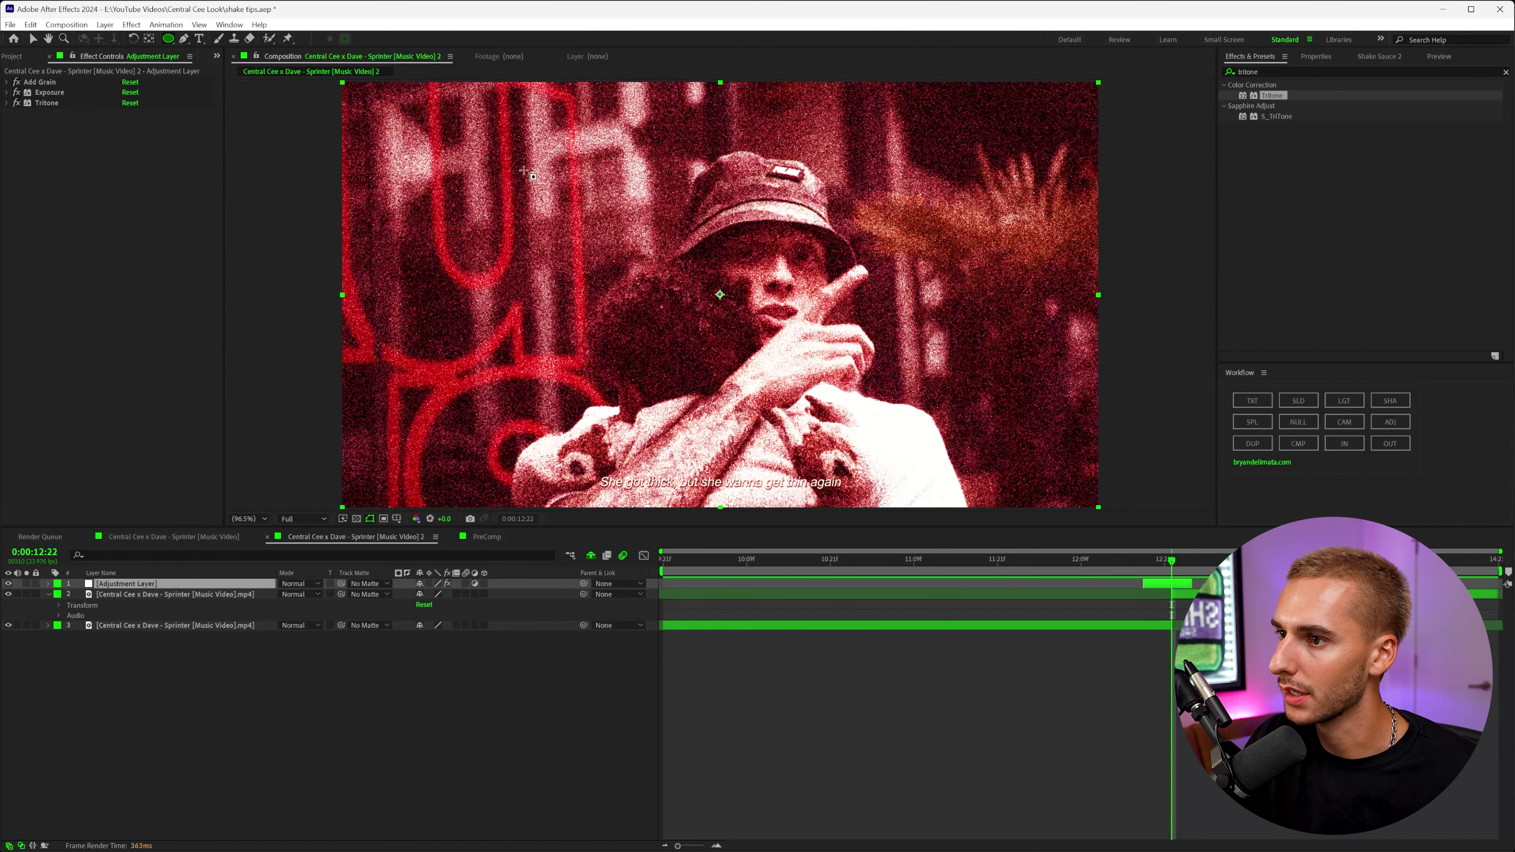
mouse_move(520, 162)
mouse_down()
mouse_move(1010, 484)
mouse_move(921, 445)
mouse_move(897, 457)
mouse_move(914, 482)
mouse_up()
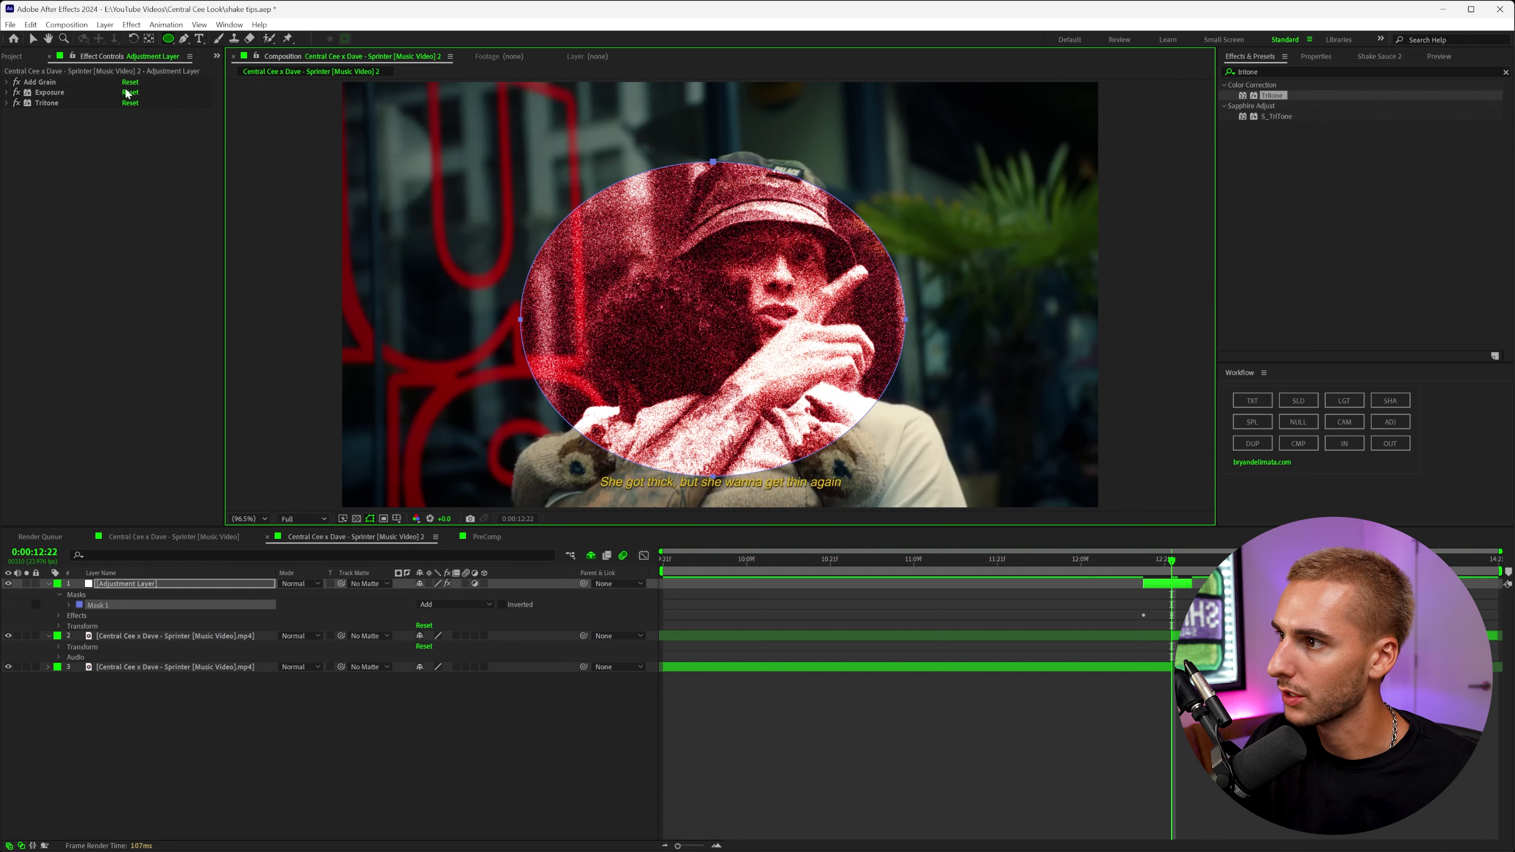
key(v)
Move the elliptical mask down and to the right over the subject and set its feather to 416 pixels.
click(69, 605)
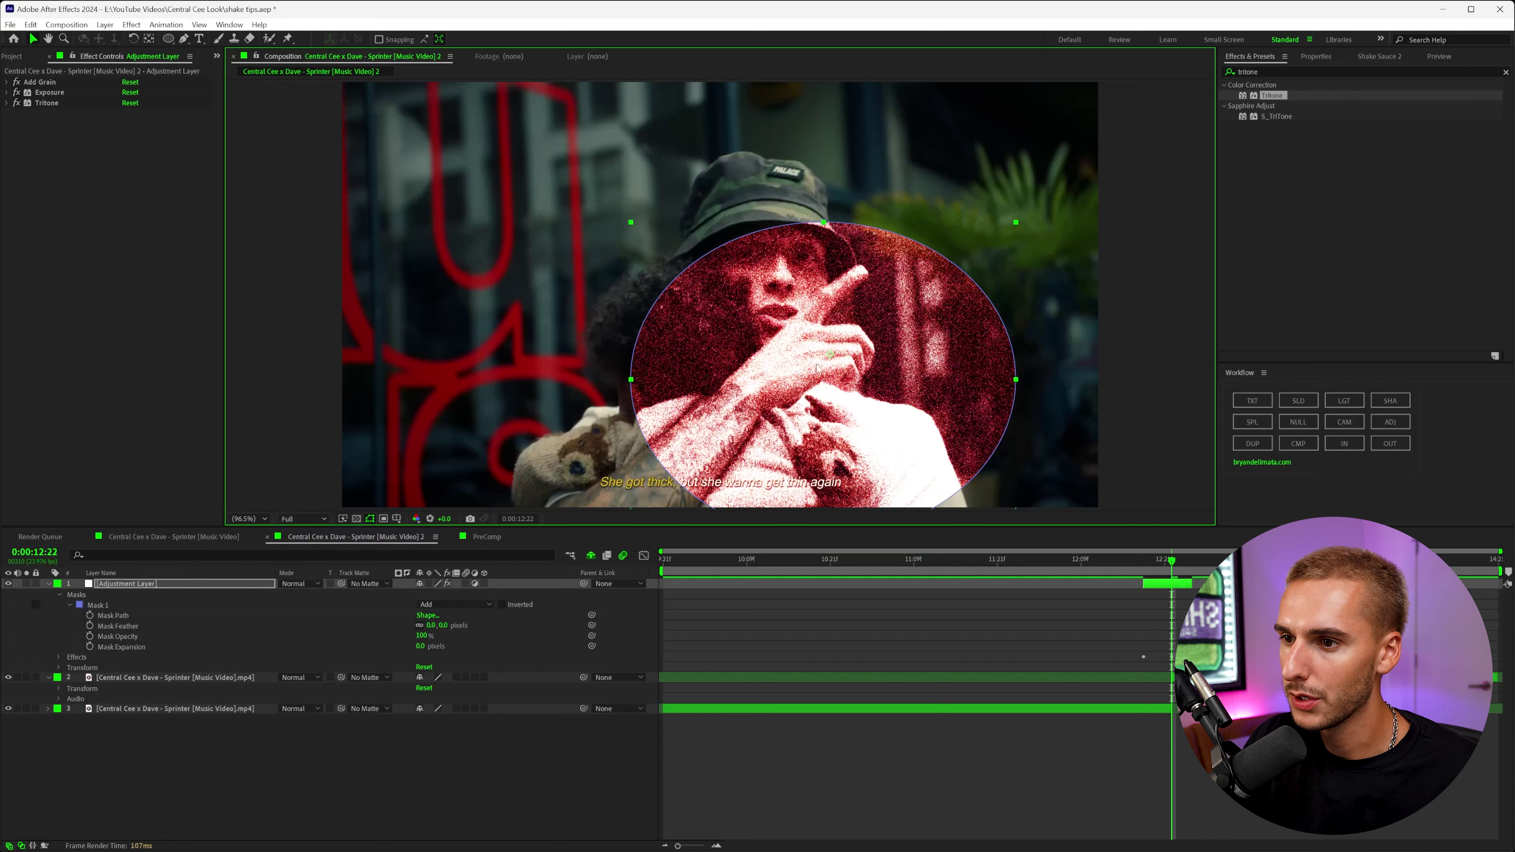
mouse_move(816, 364)
mouse_down()
mouse_move(838, 375)
mouse_move(815, 381)
mouse_up()
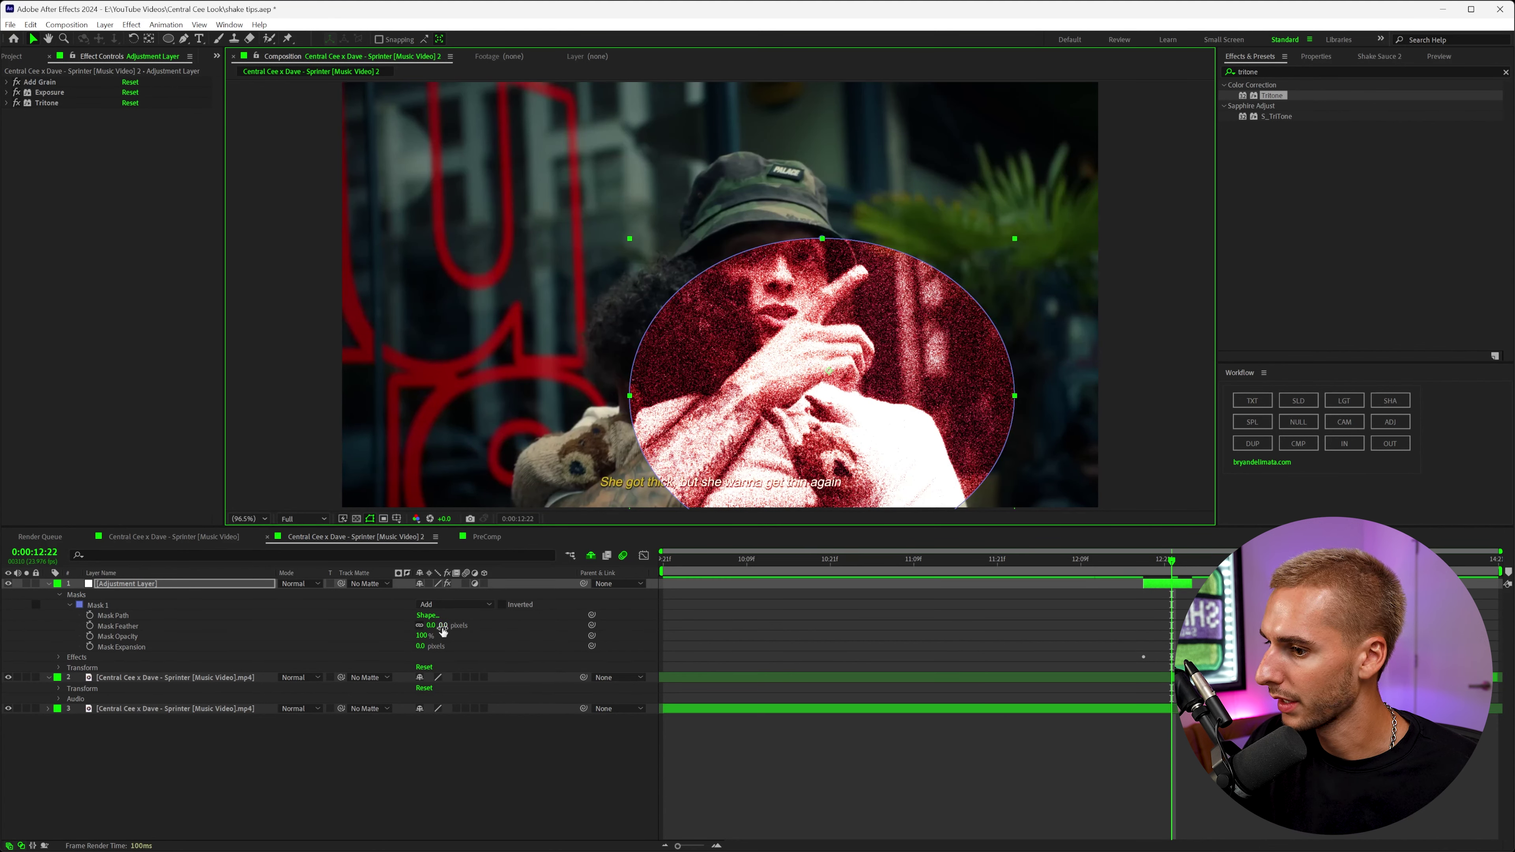
drag(443, 626, 696, 626)
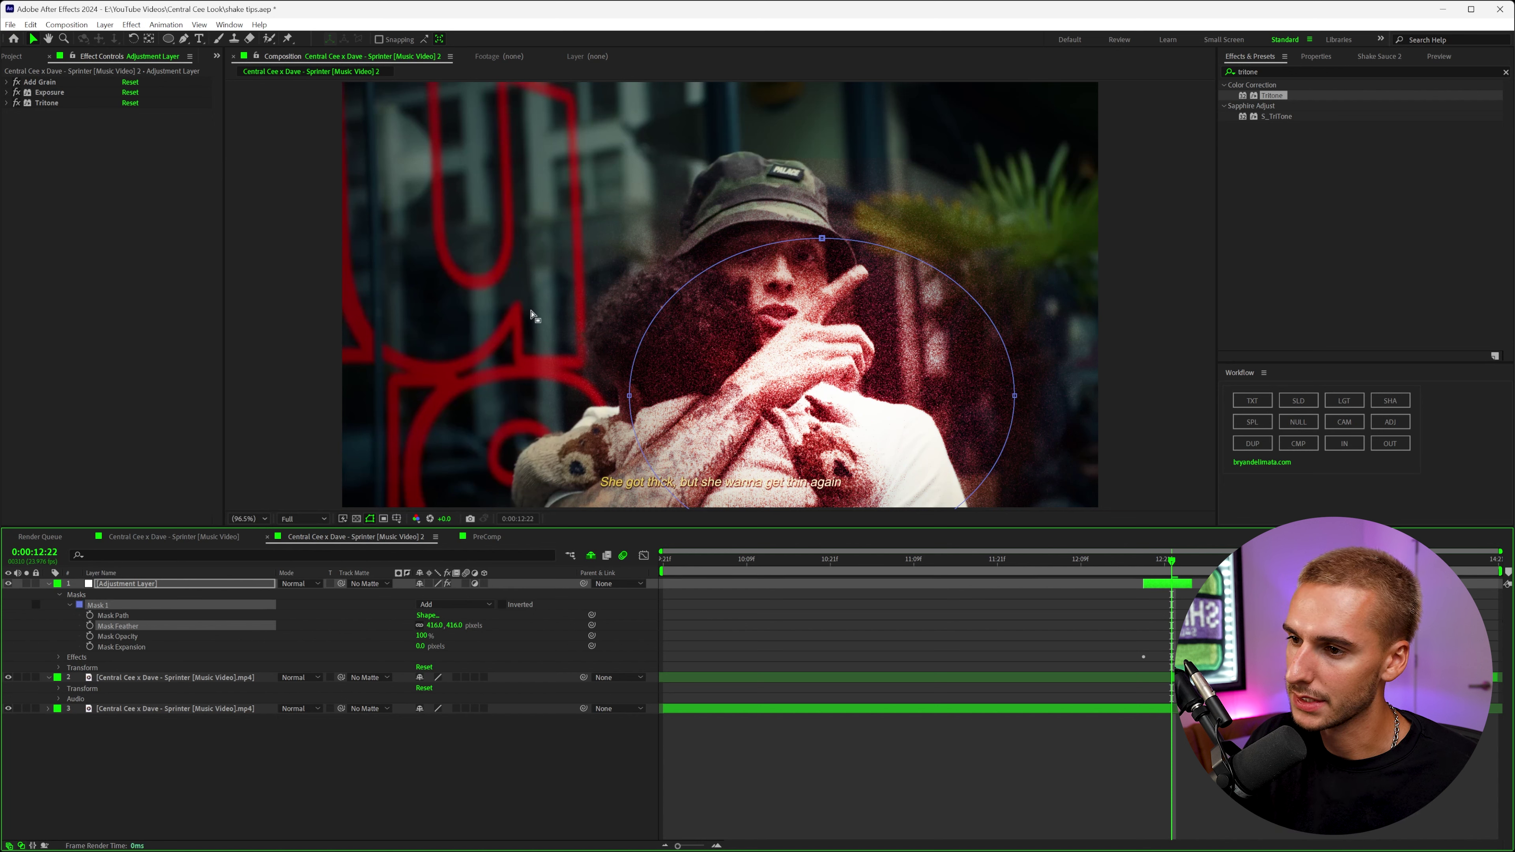
click(818, 606)
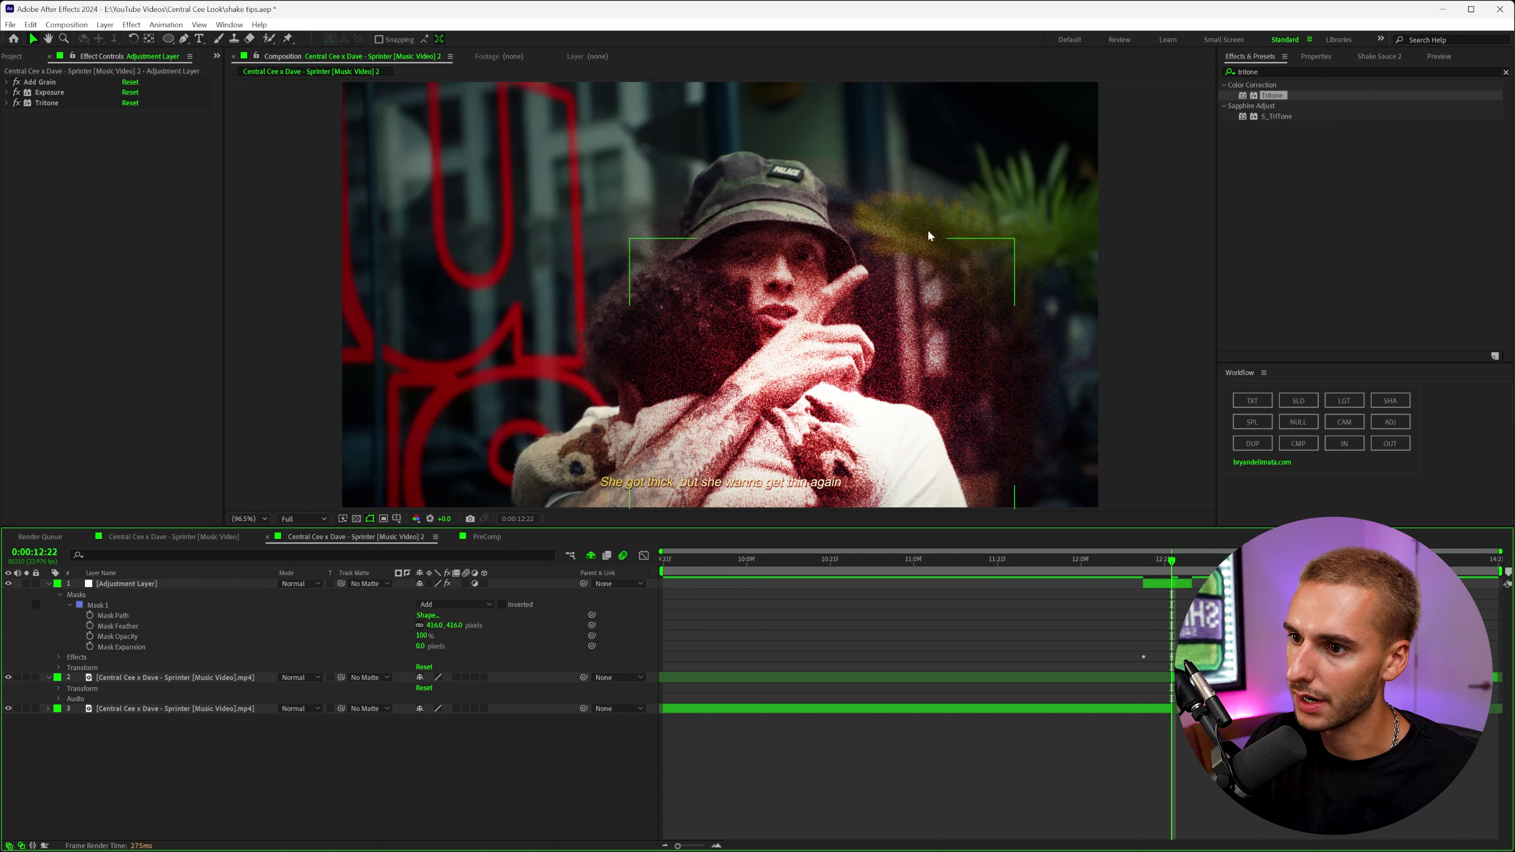
Add keyframes for Mask Path and Mask Opacity and move them to the adjustment layer's start, 0:00:12:18.
click(89, 615)
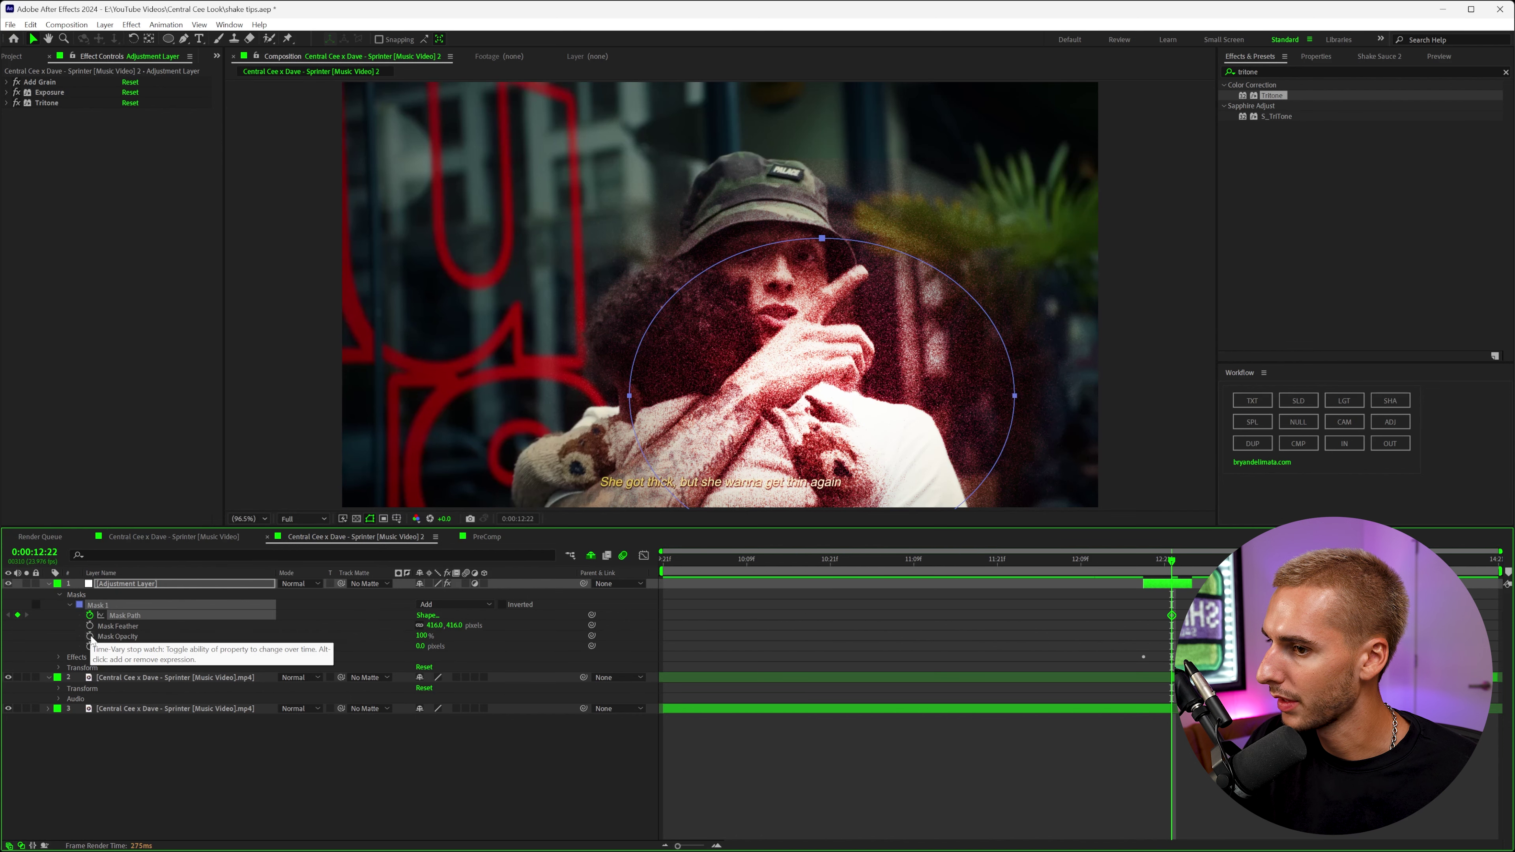
click(90, 637)
click(1152, 603)
drag(1147, 565, 1158, 656)
drag(1171, 636, 1142, 637)
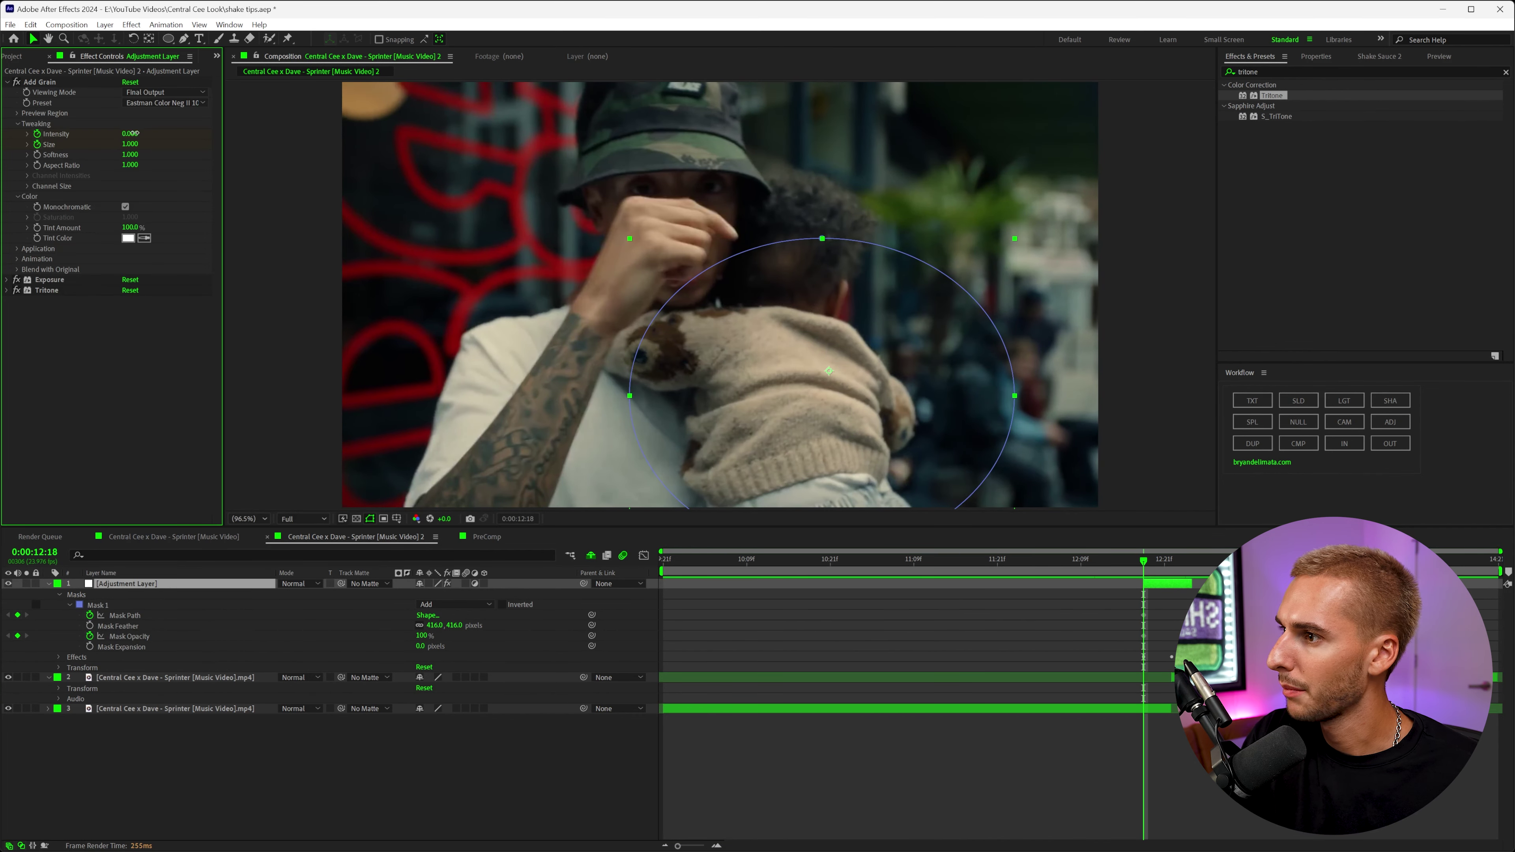
At 0:00:12:18, set the grain Intensity to 1 and Tritone's Blend With Original to 68%.
click(130, 134)
text(11)
click(71, 371)
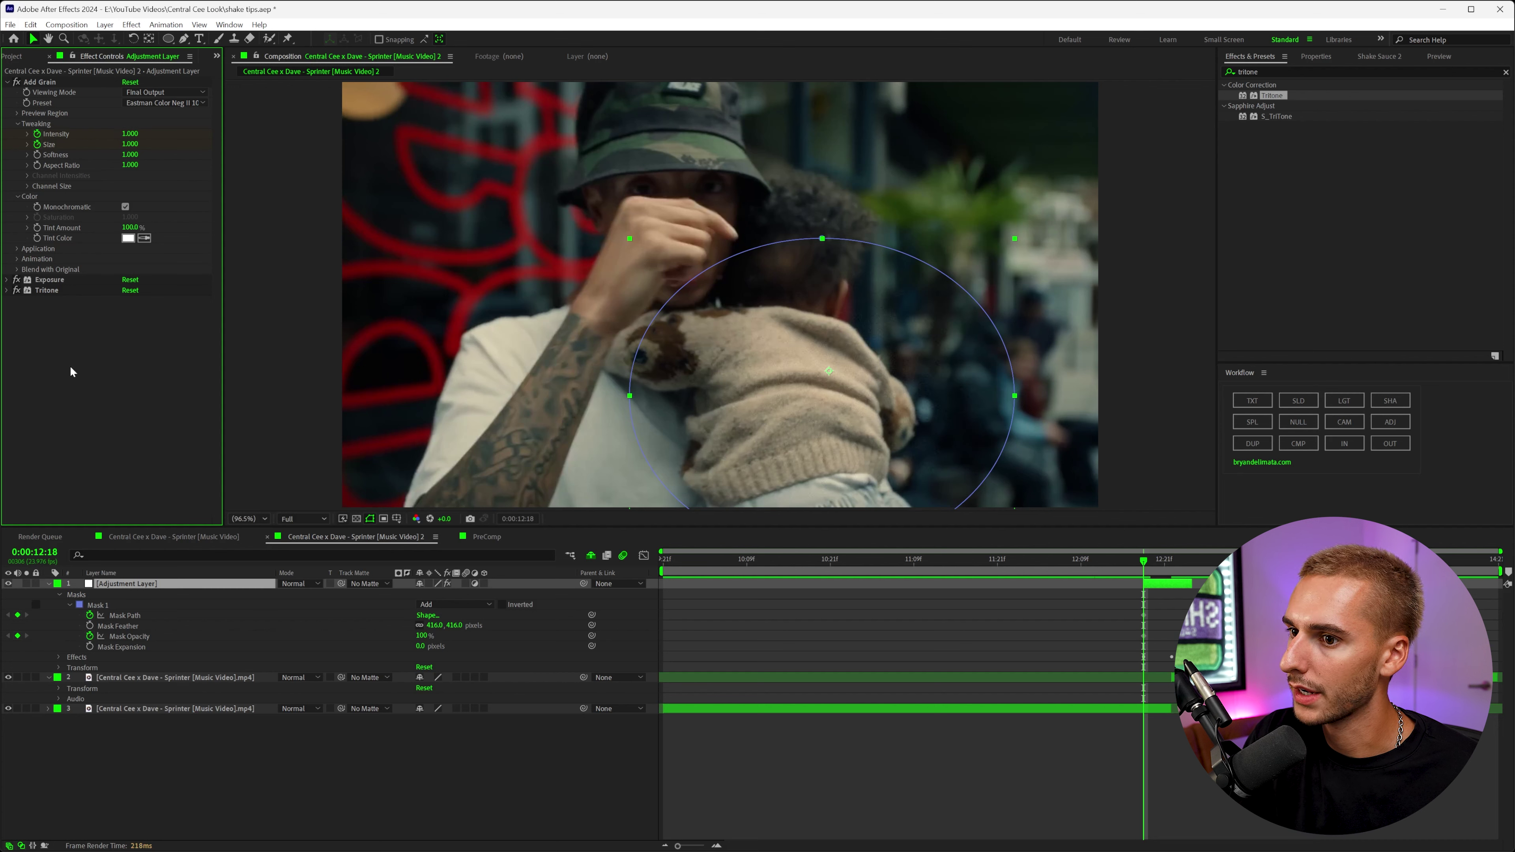
click(12, 279)
click(12, 384)
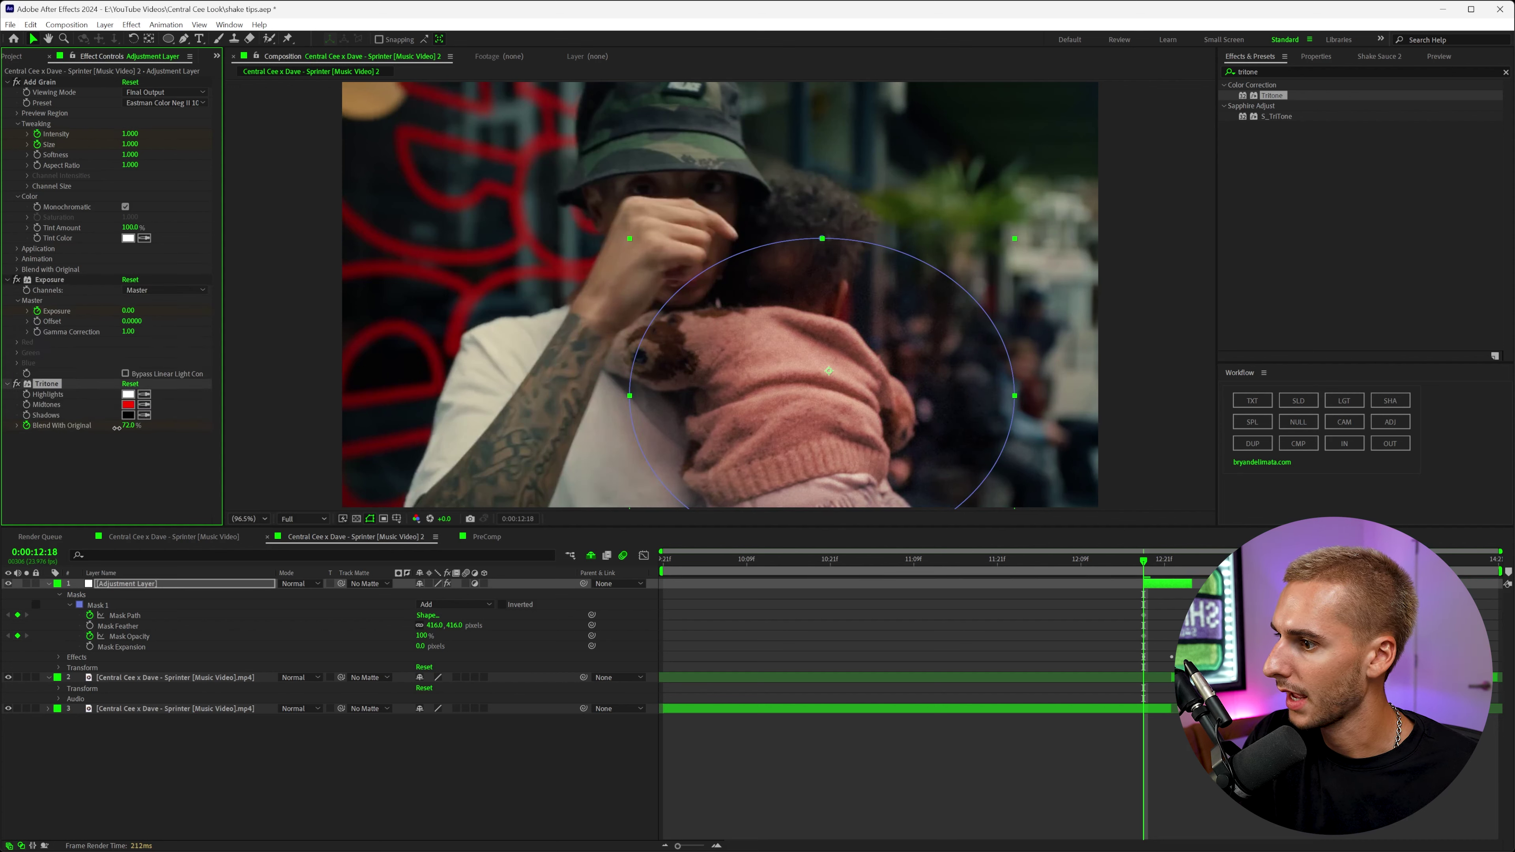
drag(117, 428, 111, 428)
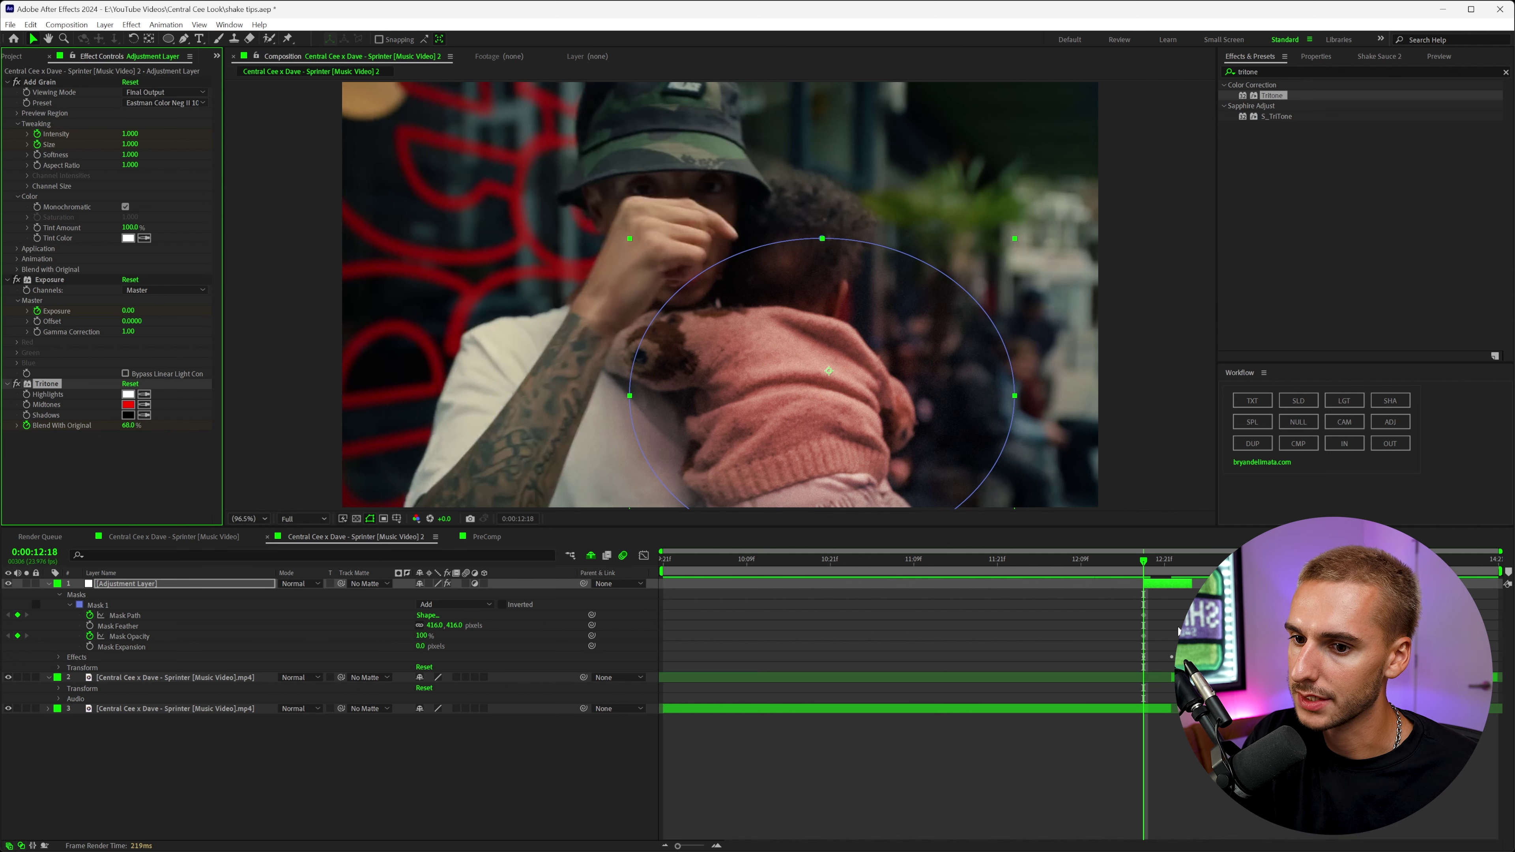
Keyframe Mask Opacity to about 49% at 0:00:12:18, 100% at the cut, 0:00:12:22, and about 35% at 0:00:13:00.
click(1178, 630)
click(1153, 585)
click(416, 645)
drag(421, 636, 404, 636)
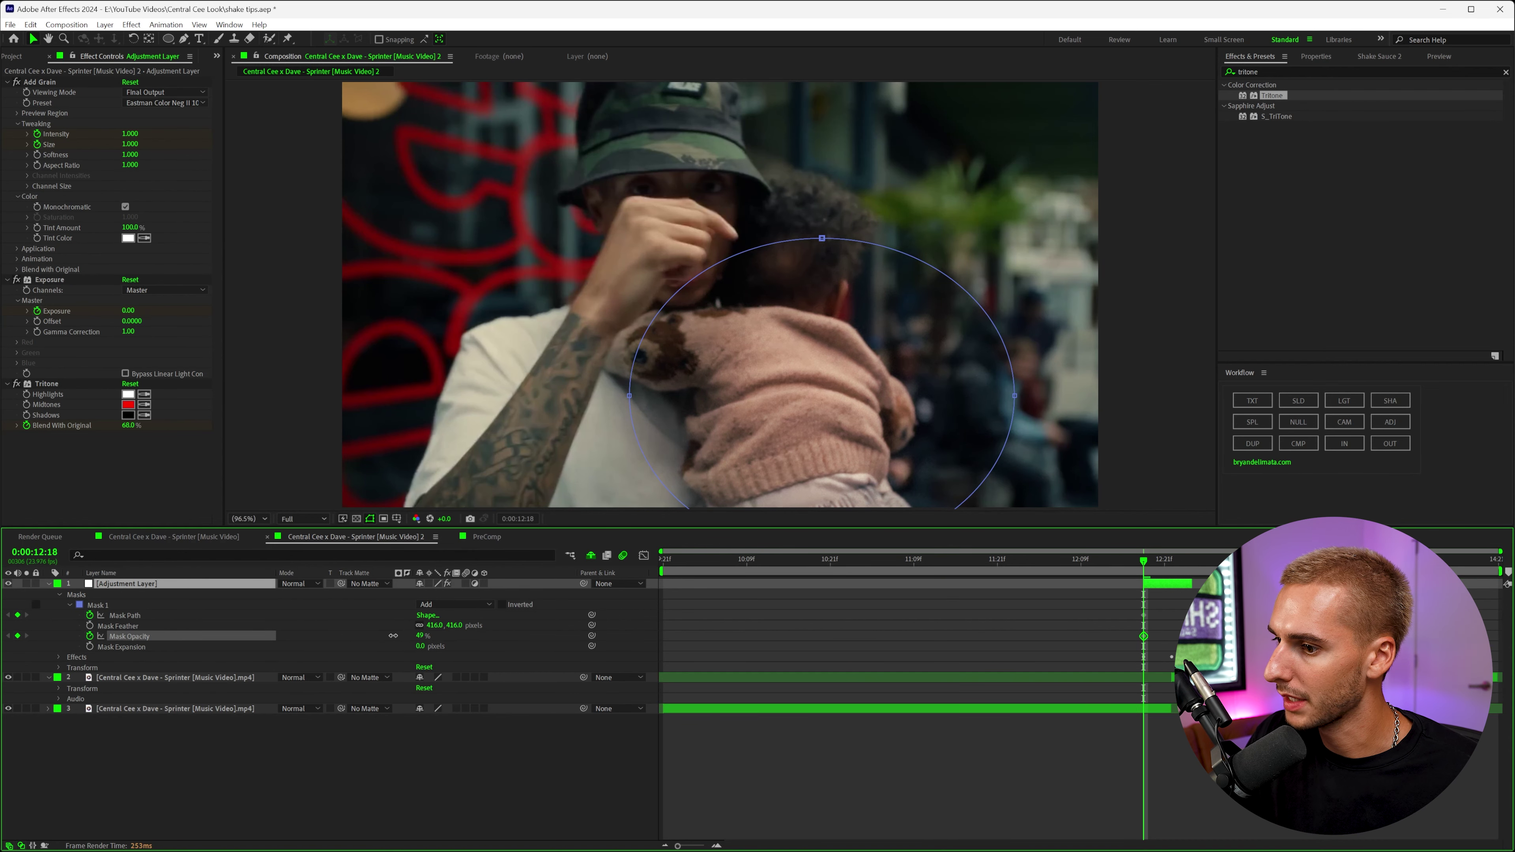
drag(1143, 562, 1170, 571)
drag(421, 636, 531, 636)
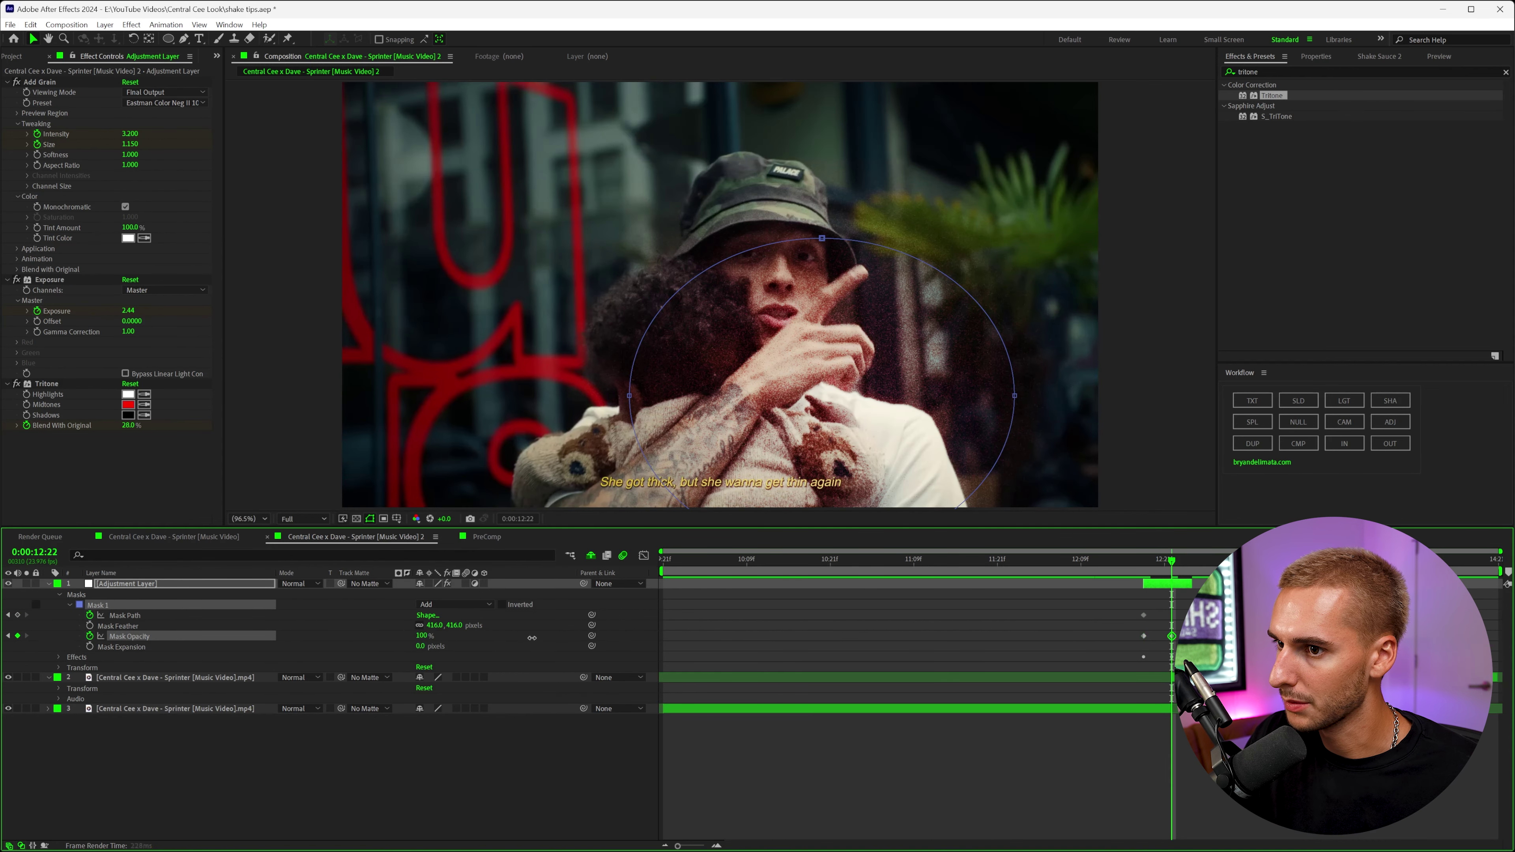
drag(1171, 564, 1186, 570)
drag(421, 635, 386, 636)
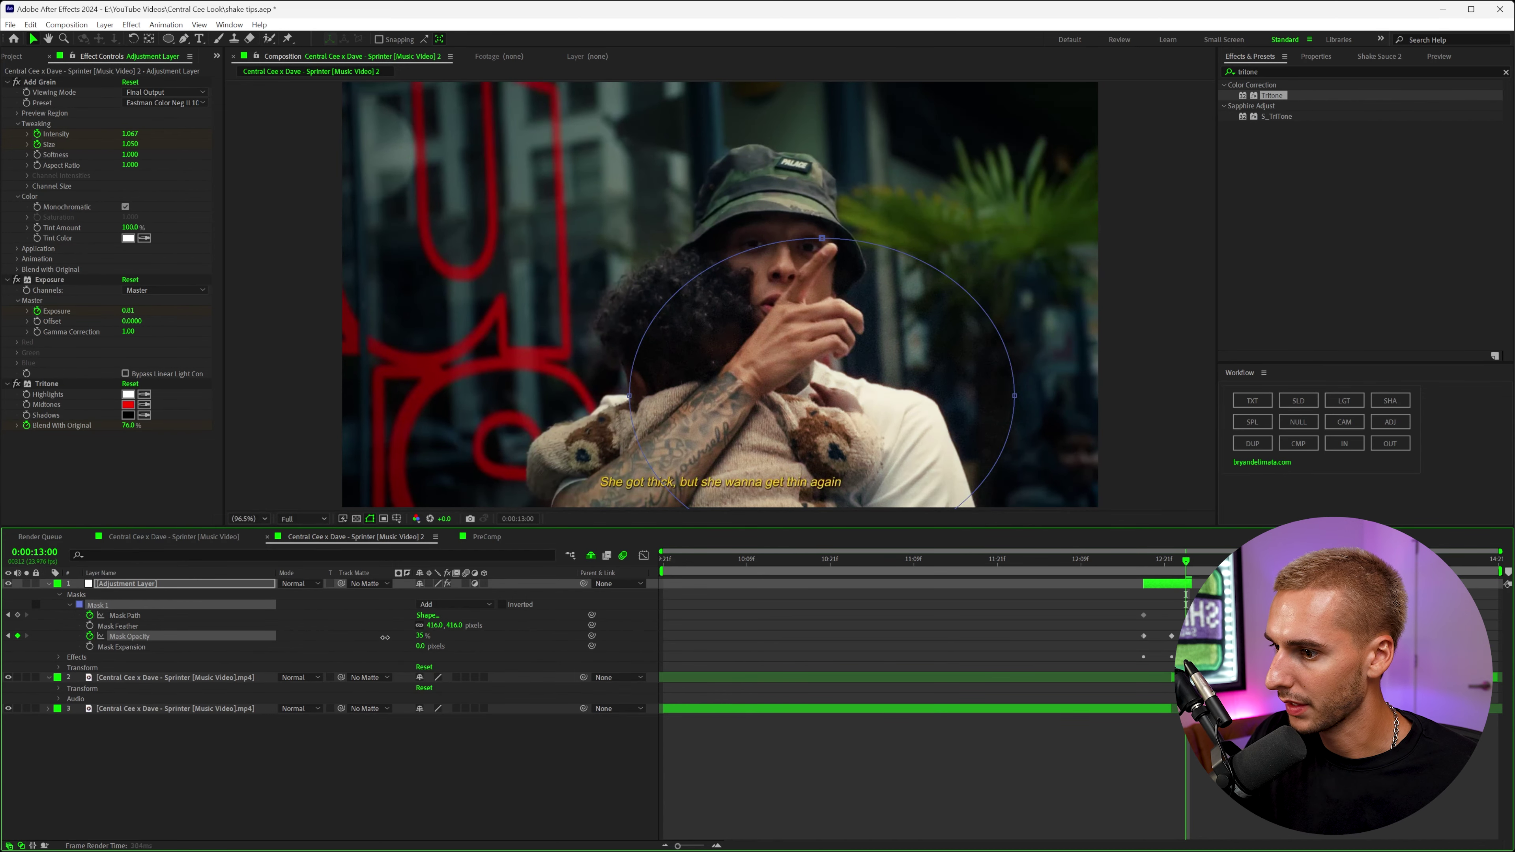
Go to the cut at 0:00:12:22 and reset the adjustment layer's Position to its default.
drag(1130, 570, 1171, 579)
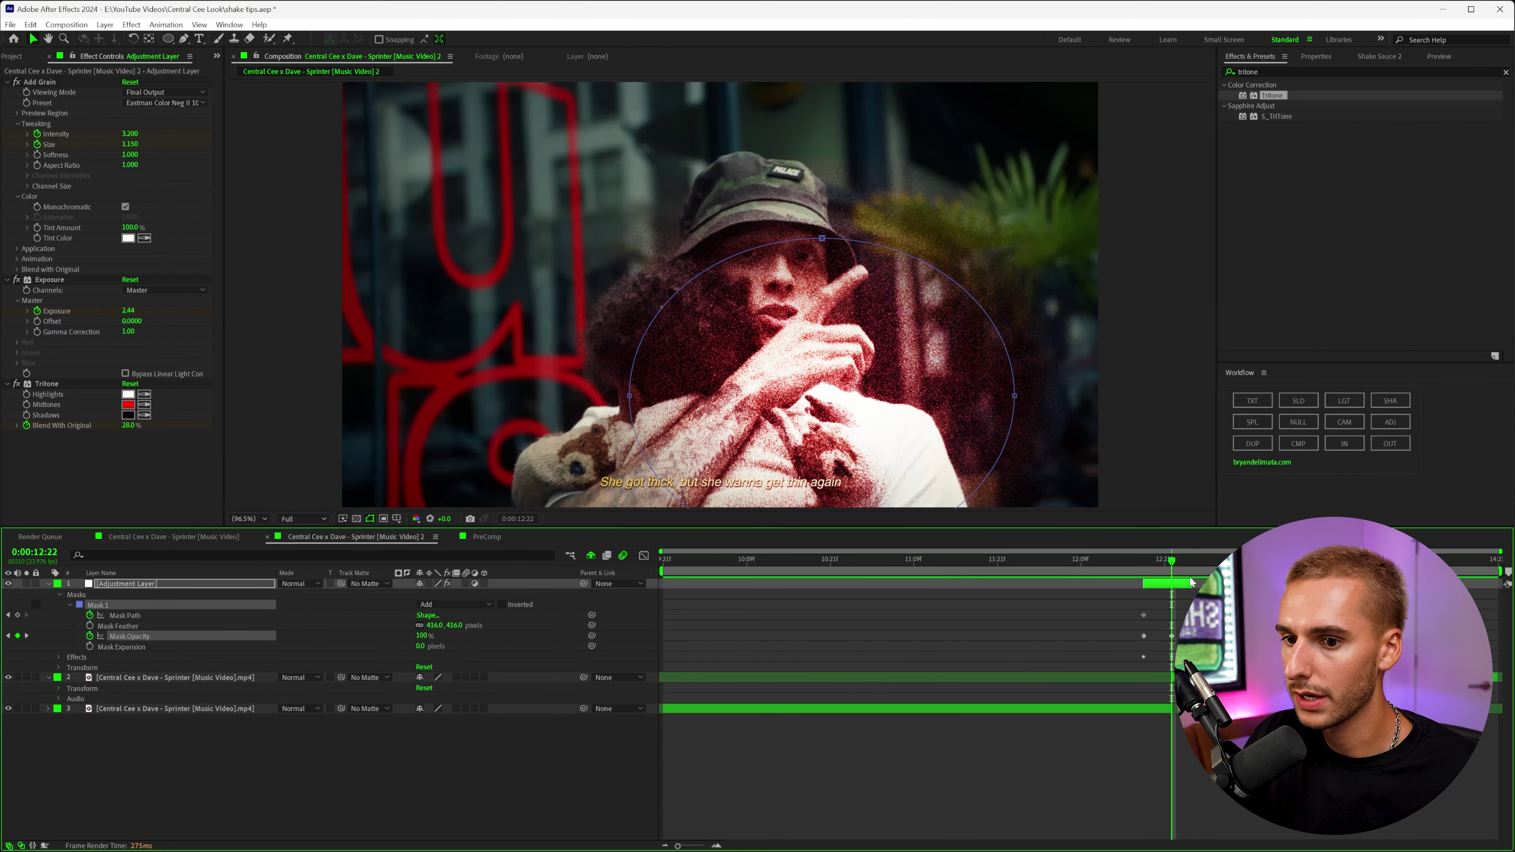
click(113, 613)
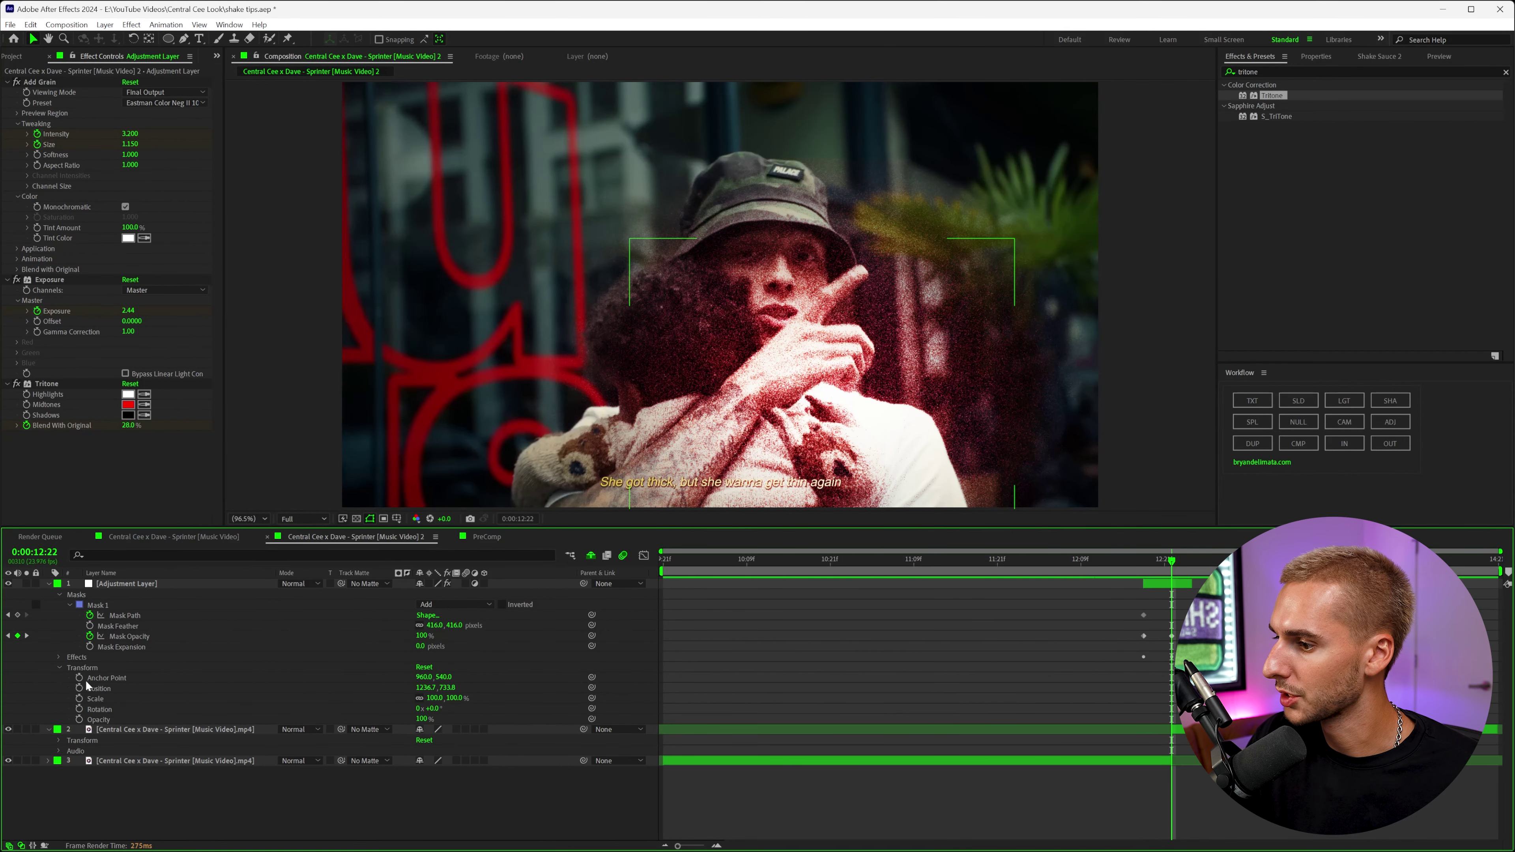
click(106, 588)
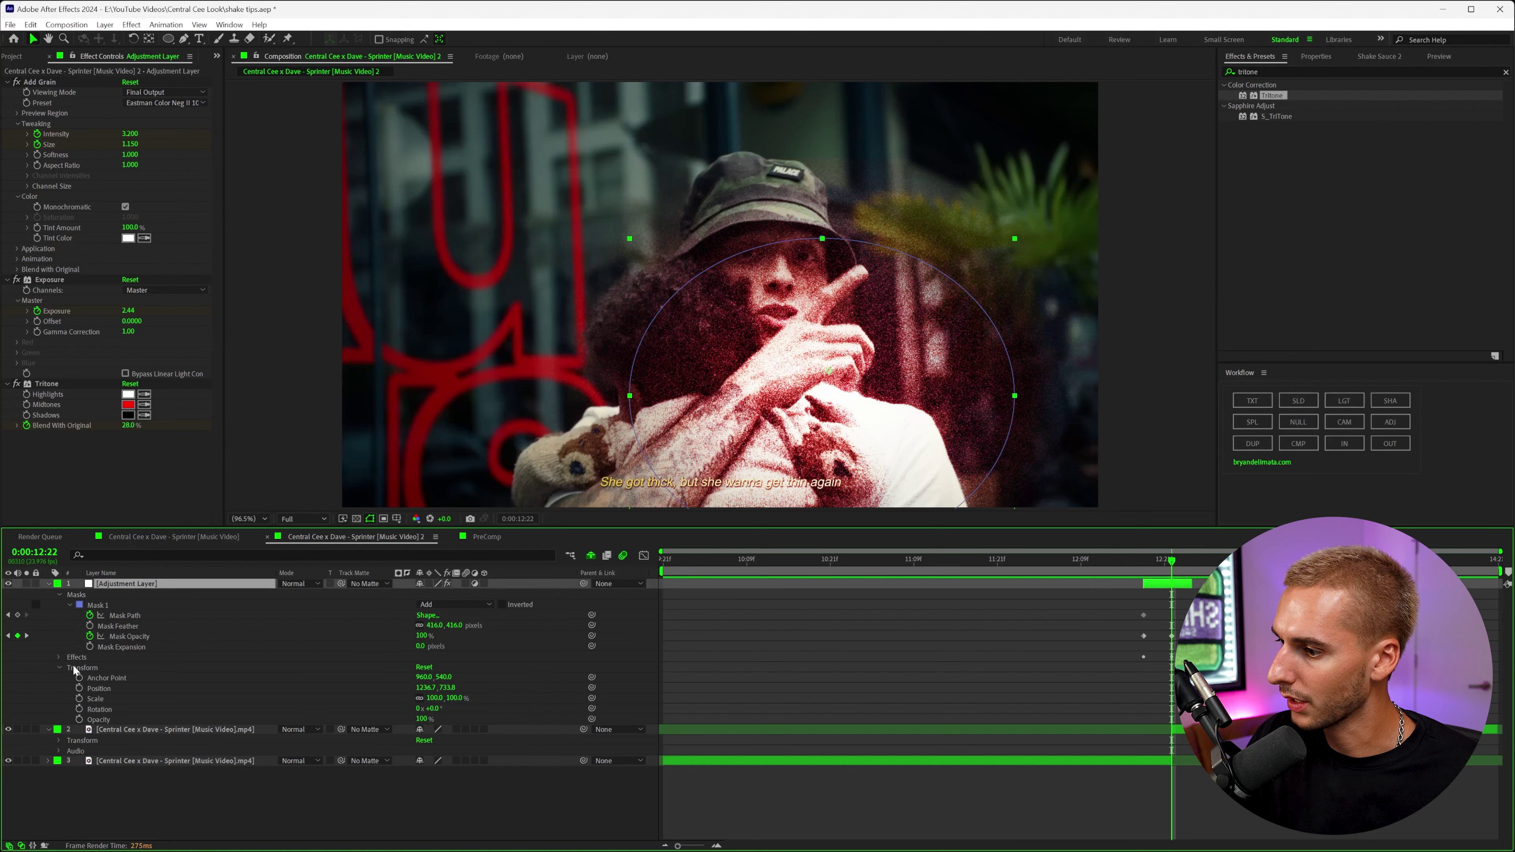
right_click(98, 688)
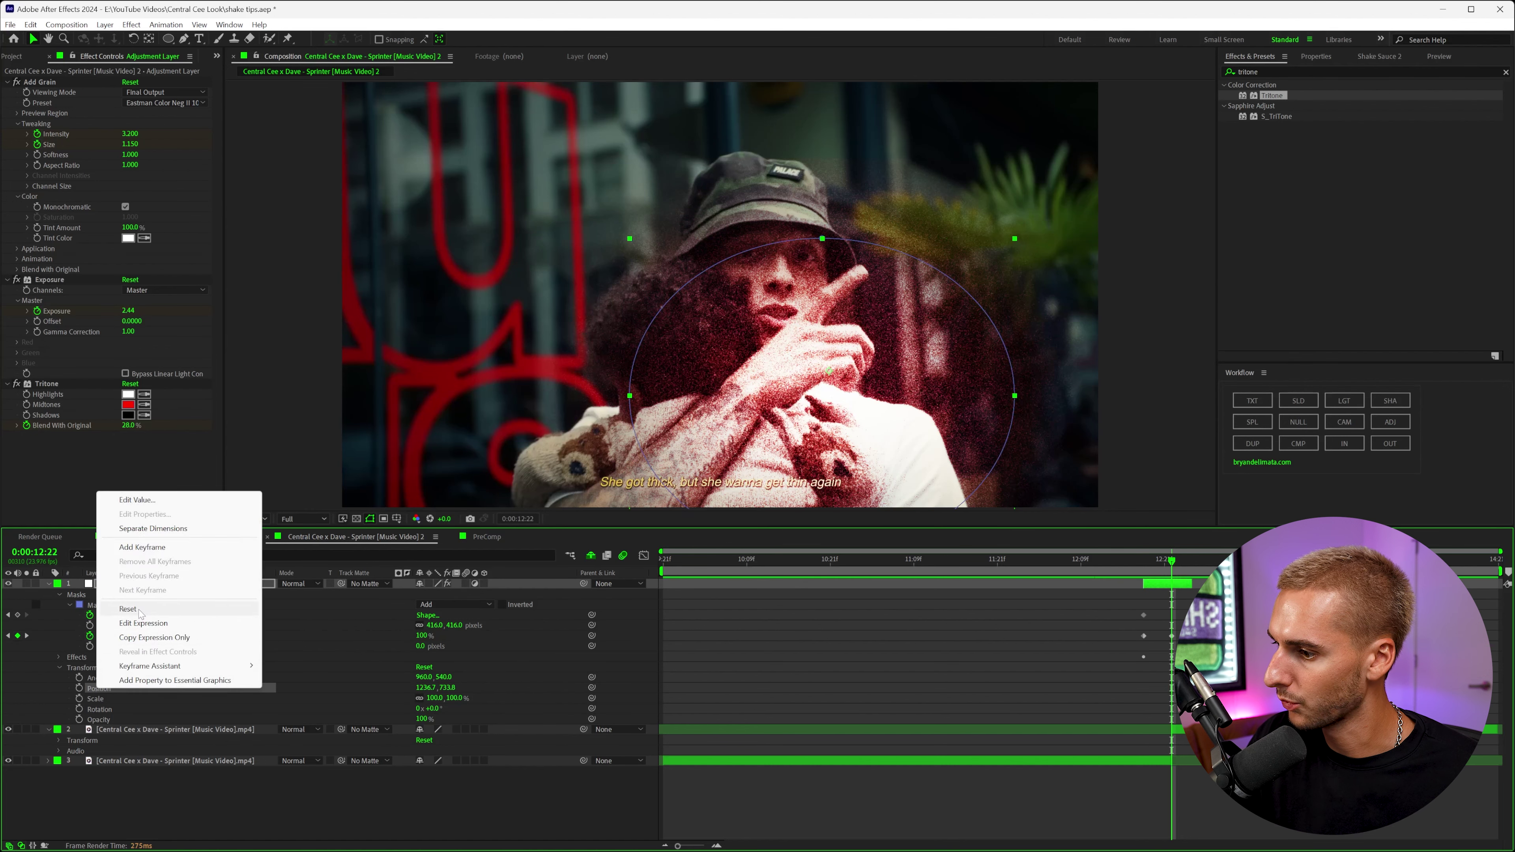
click(141, 614)
Move the mask down and to the right over the subject and make that Mask Path keyframe replace the one at 0:00:12:18.
click(119, 618)
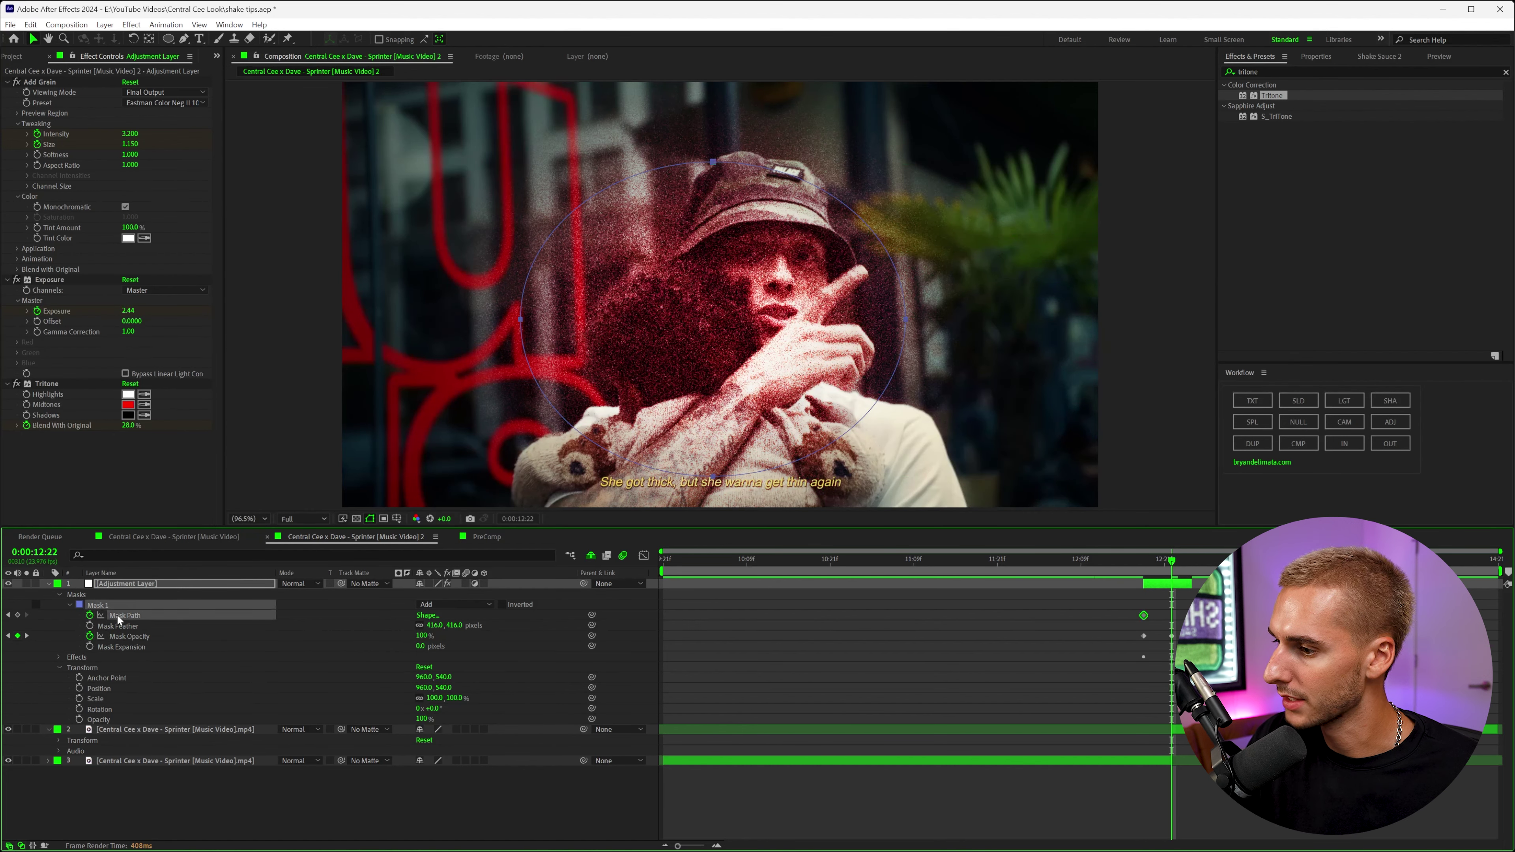
drag(721, 170, 857, 233)
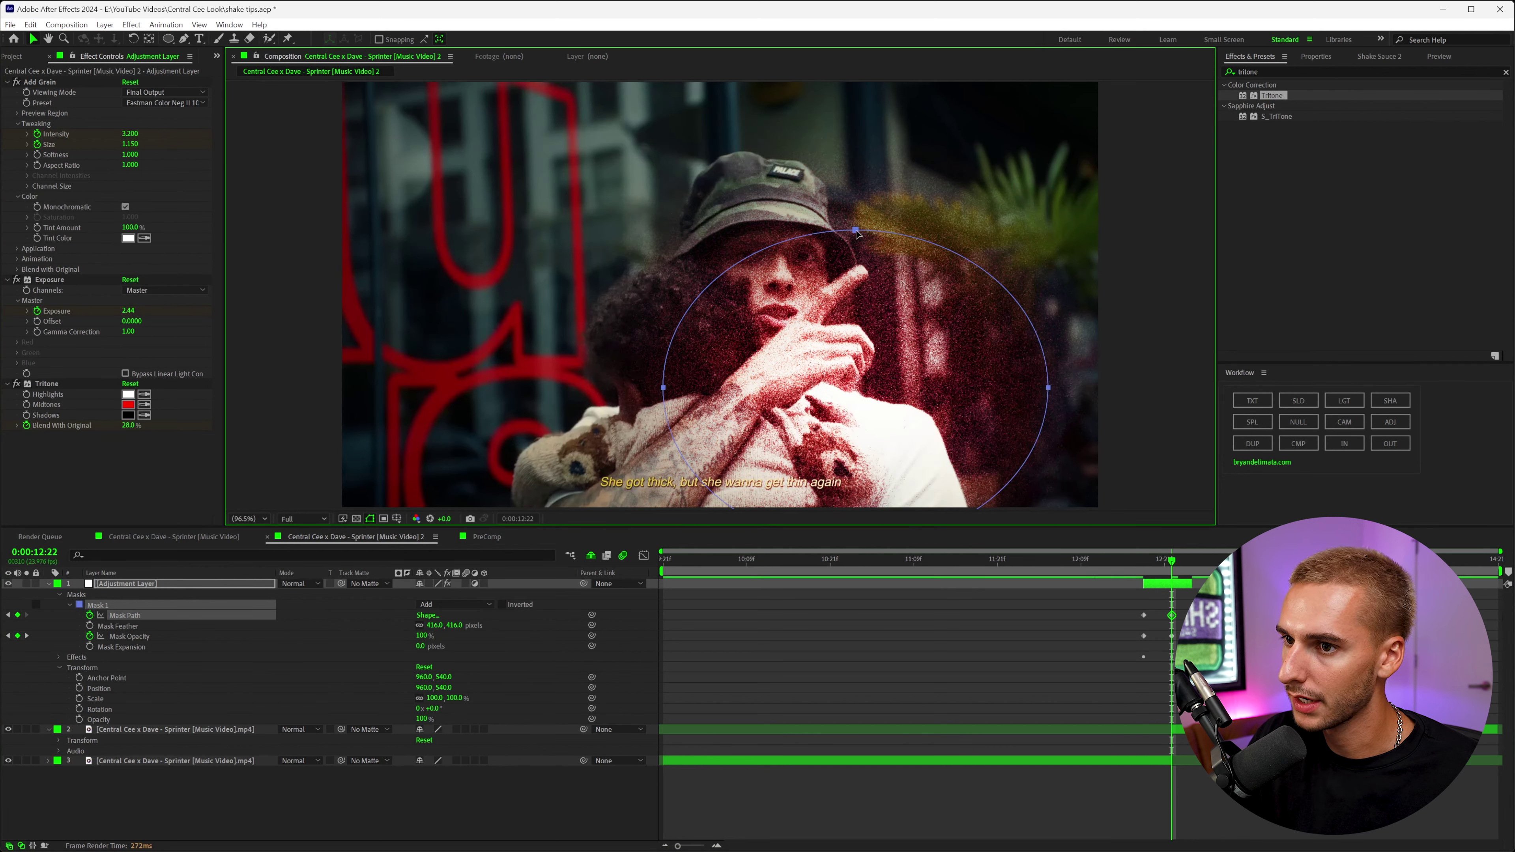
drag(857, 233, 842, 242)
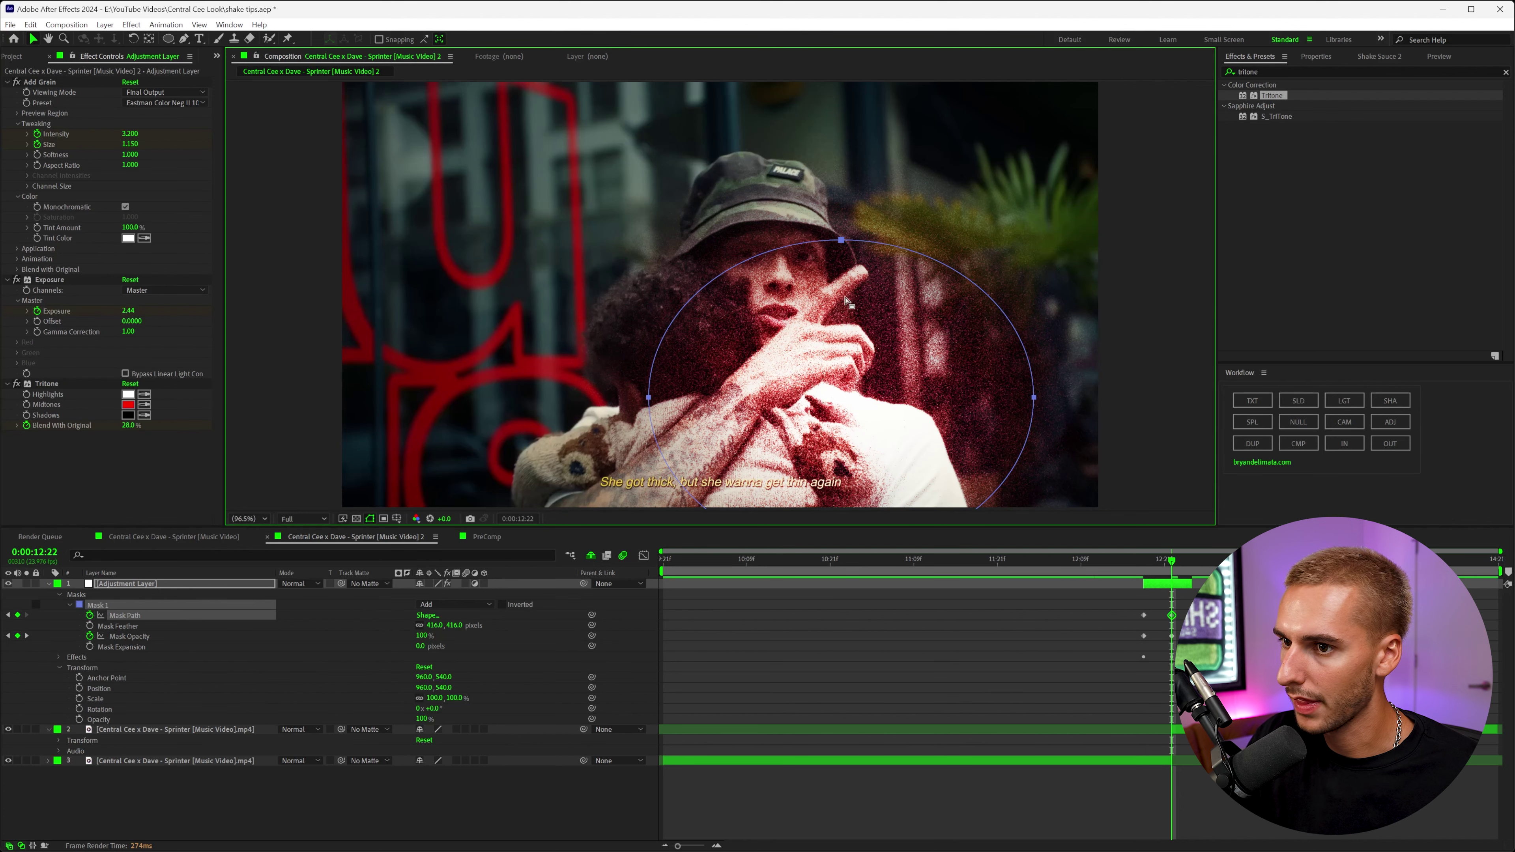
drag(1171, 615, 1143, 615)
mouse_move(1157, 567)
mouse_down()
mouse_move(1145, 571)
mouse_move(1173, 572)
mouse_up()
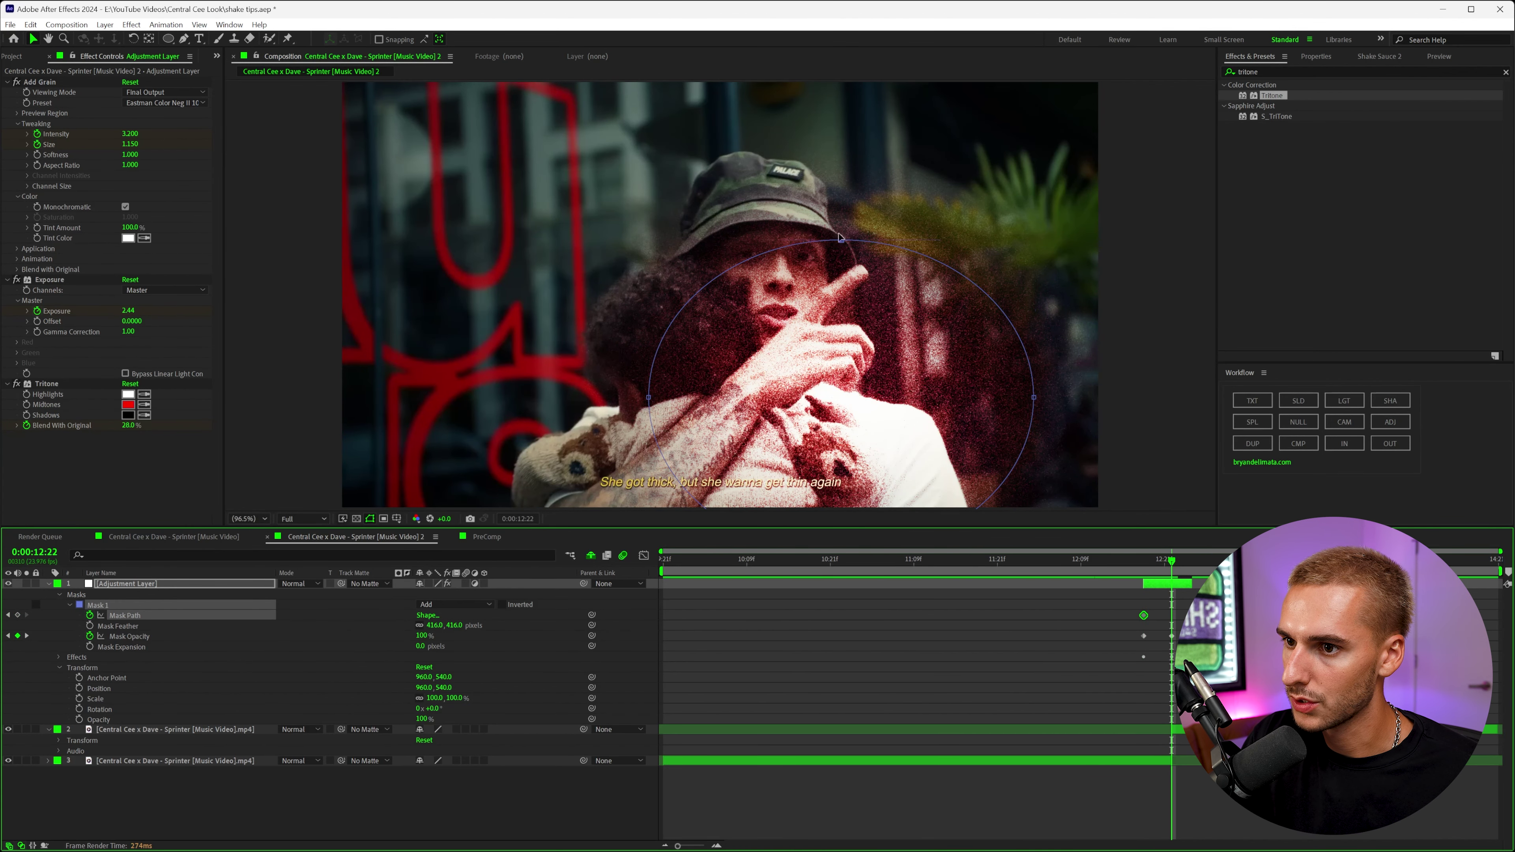
At 0:00:12:22, expand the mask path's points so the shape surrounds both people and extends below the frame.
drag(839, 237, 815, 161)
drag(648, 397, 394, 360)
drag(1033, 397, 1050, 387)
drag(815, 161, 829, 143)
scroll(745, 418, down, 1)
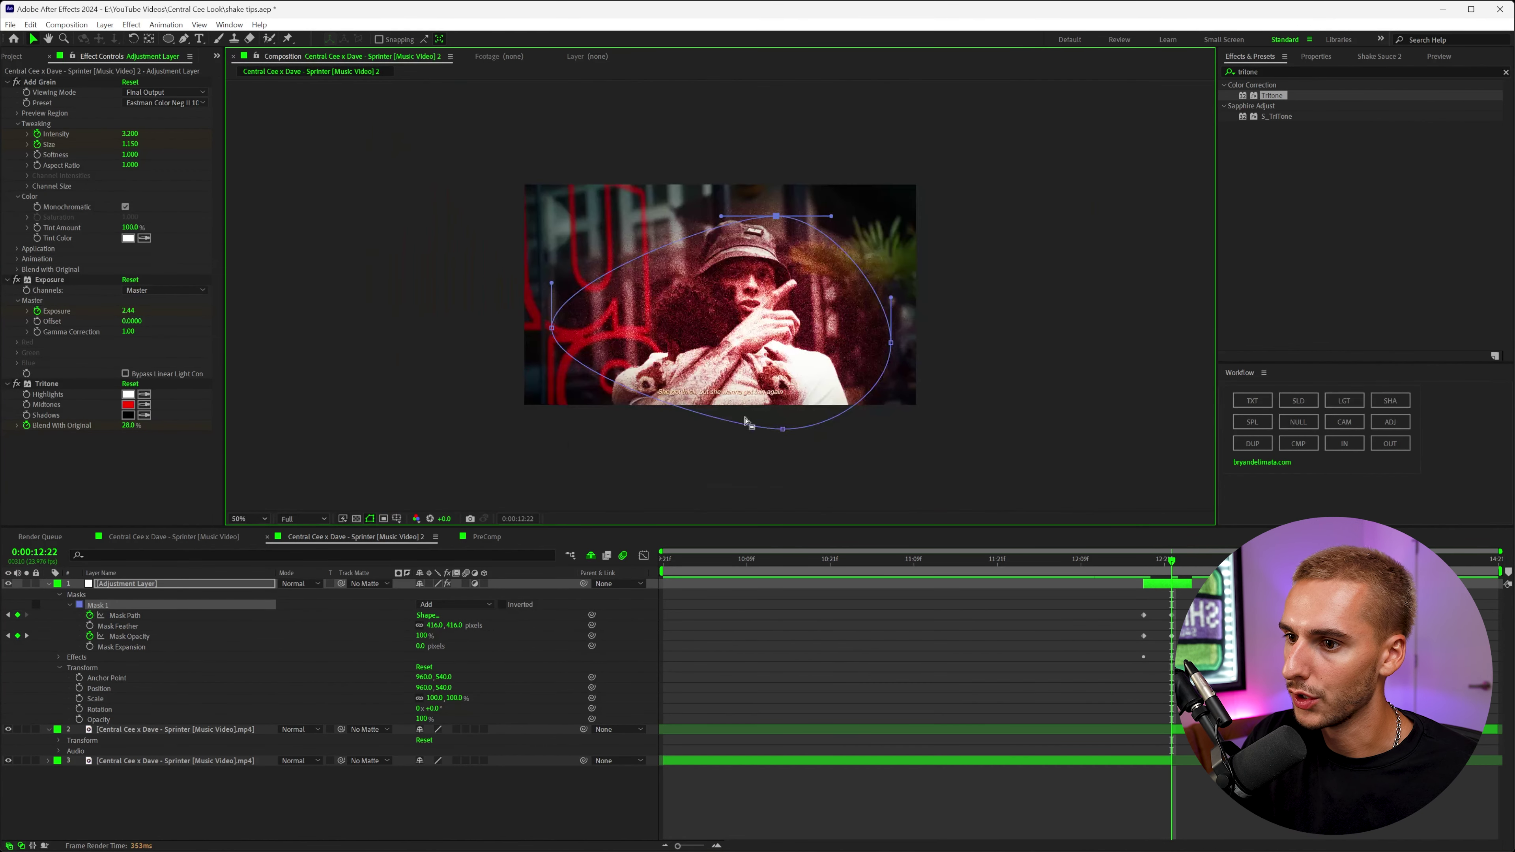
drag(782, 430, 739, 472)
drag(775, 216, 749, 211)
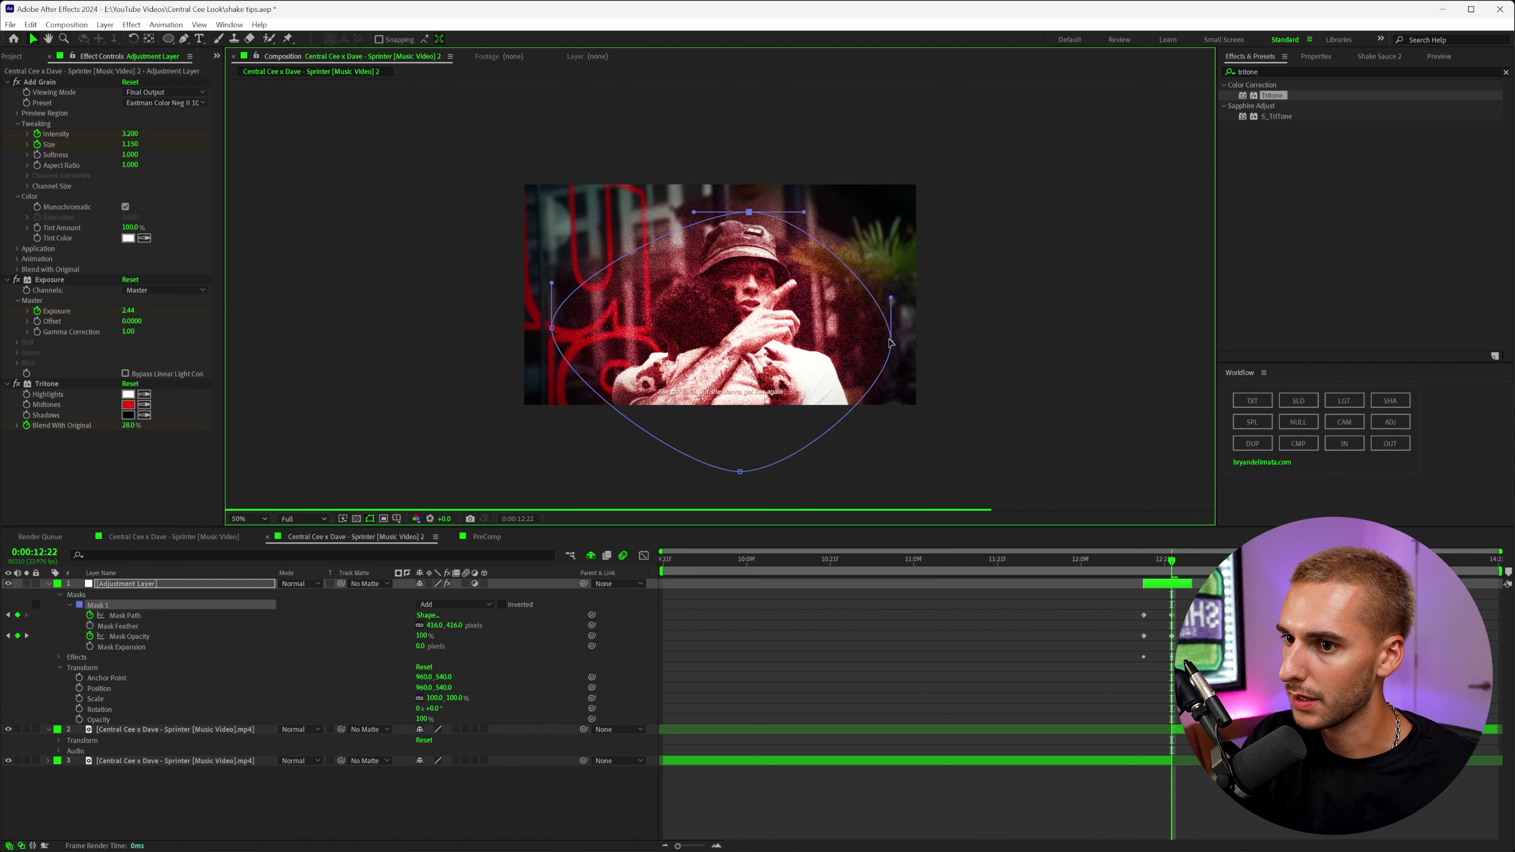
drag(890, 342, 870, 361)
mouse_move(551, 327)
mouse_down()
mouse_move(568, 356)
mouse_move(556, 324)
mouse_up()
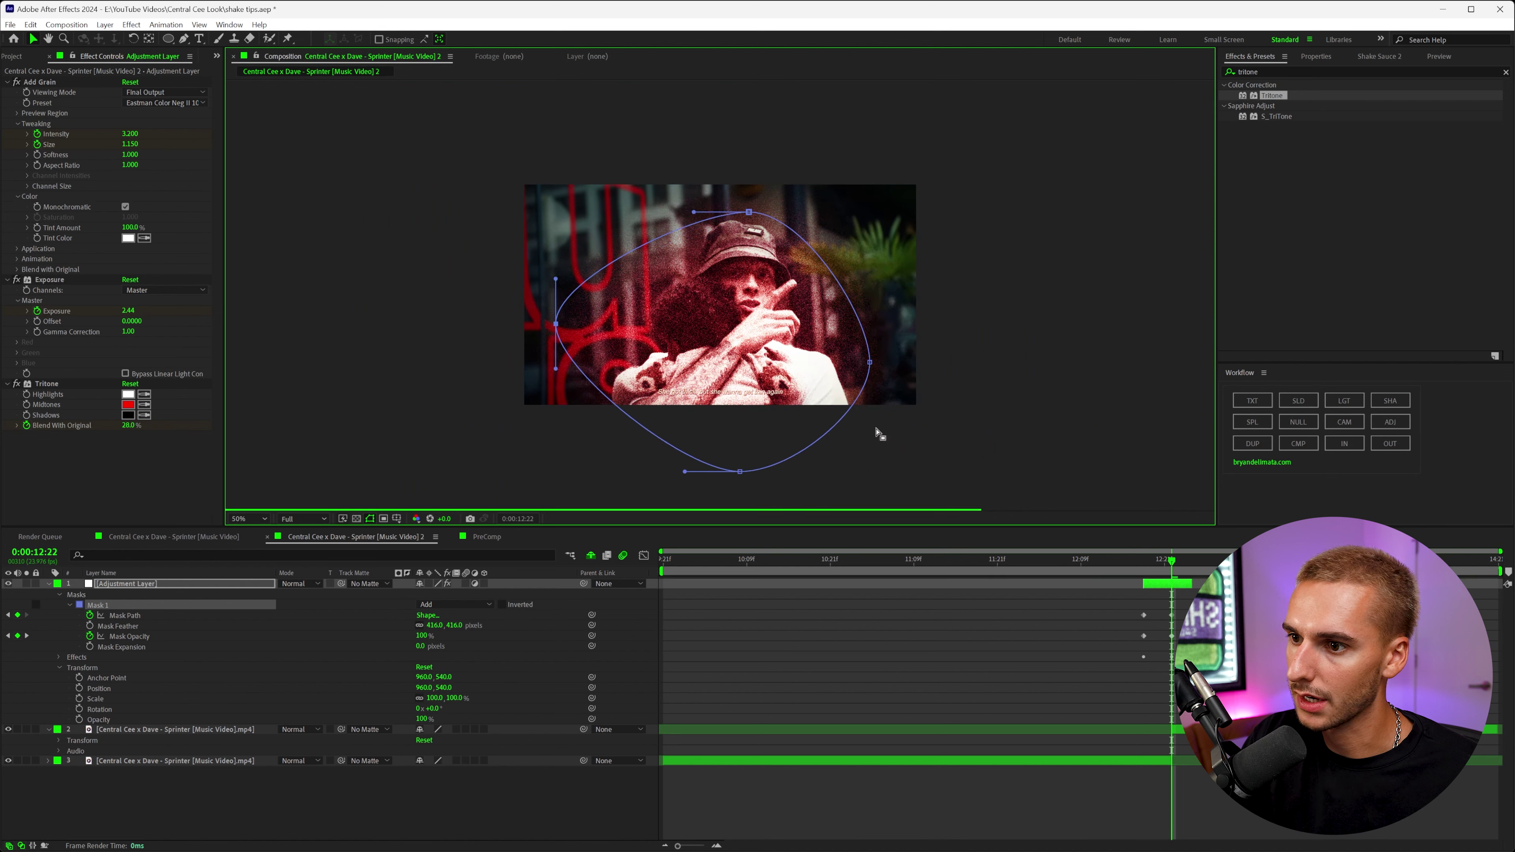
At 0:00:13:00, shrink the mask path inward to a smaller rounded shape around the child and the man's raised hand.
click(1184, 568)
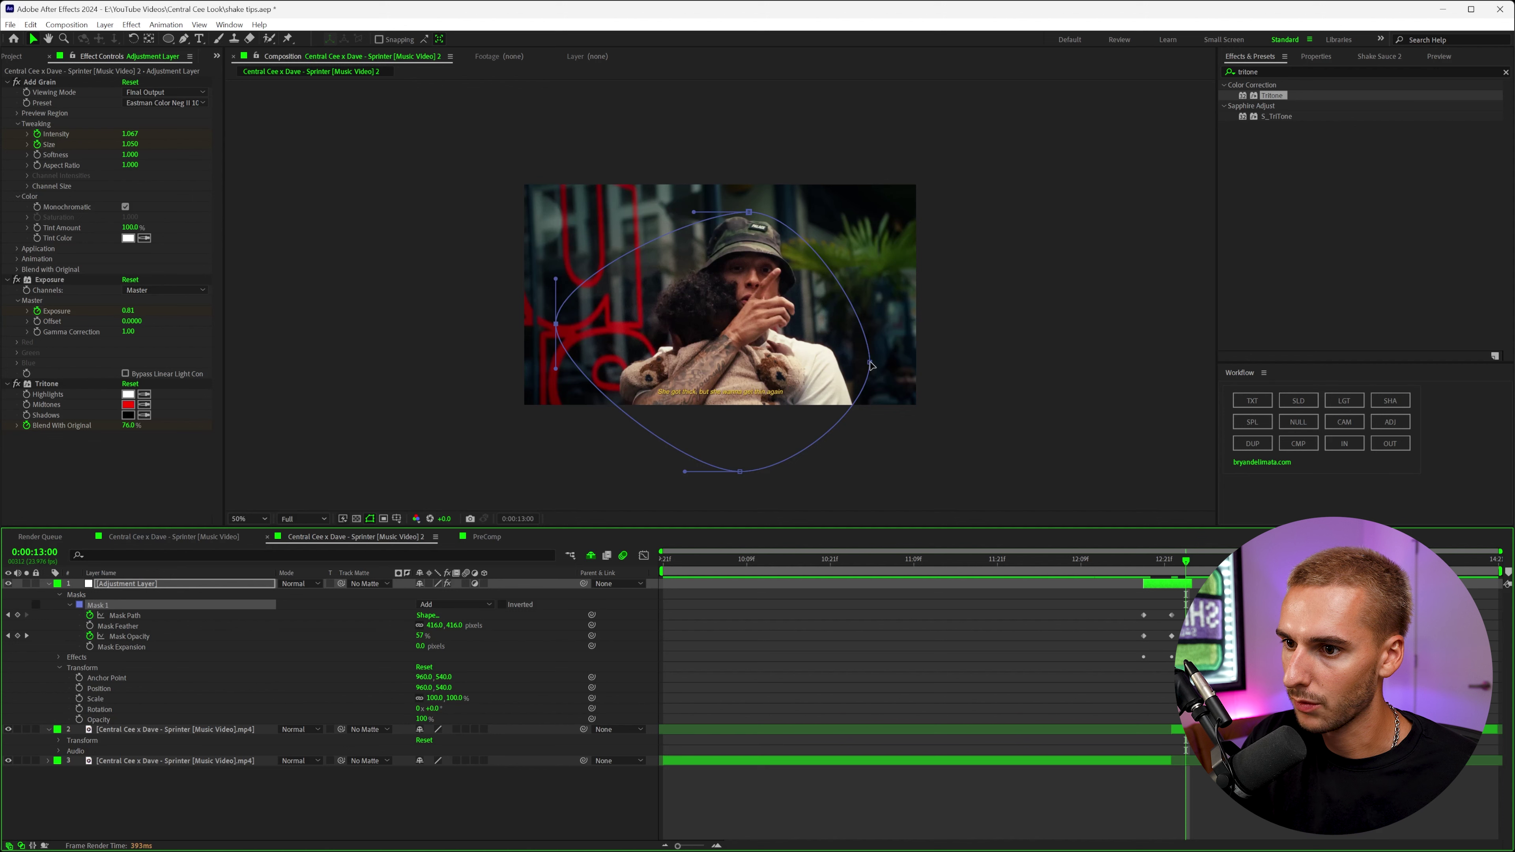
drag(869, 362, 806, 367)
drag(748, 212, 751, 288)
drag(740, 471, 717, 382)
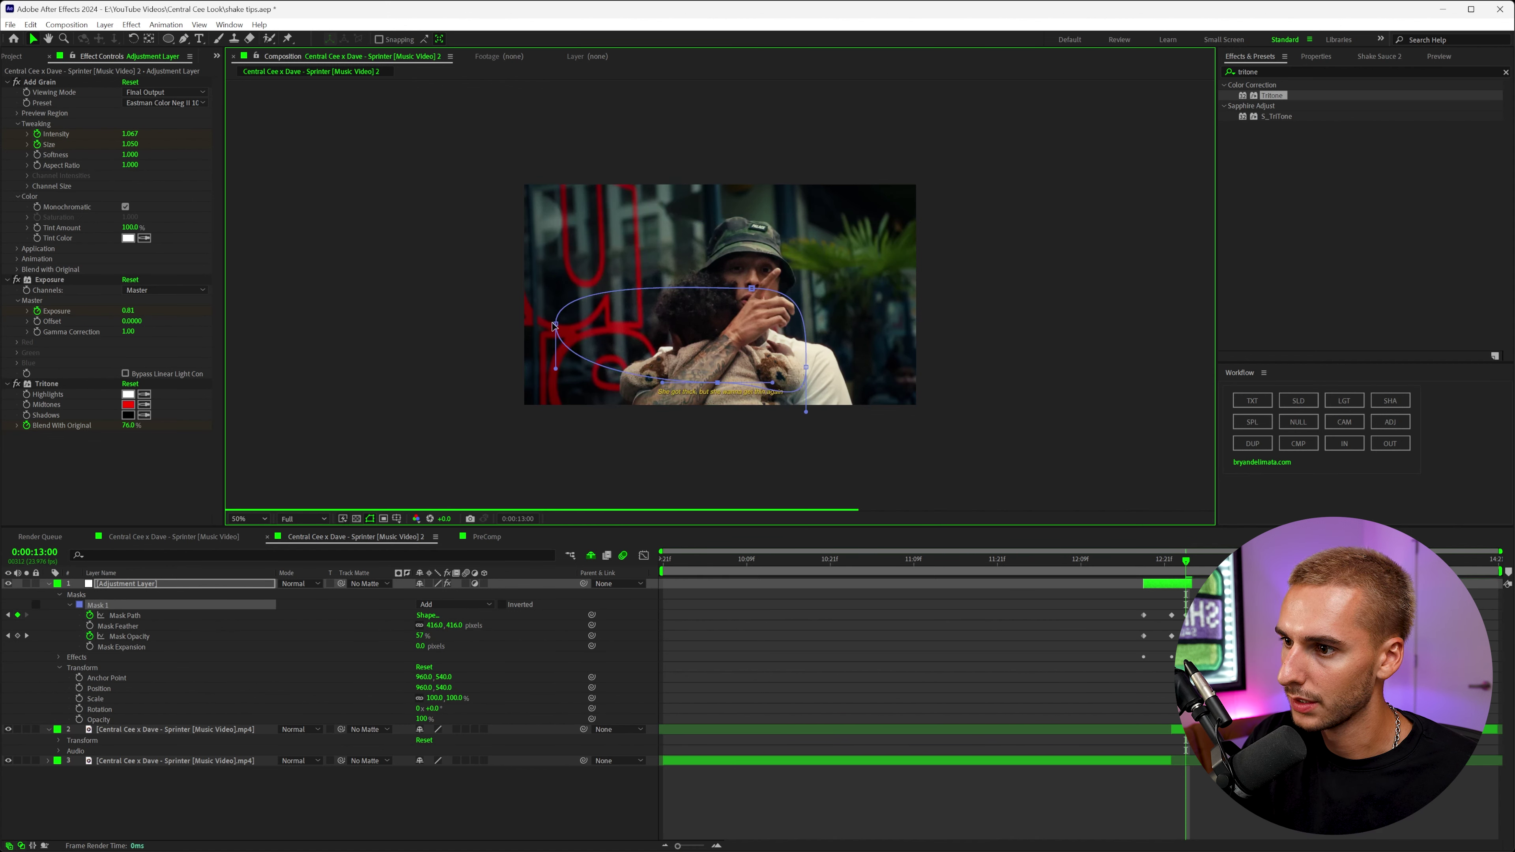
drag(554, 326, 647, 320)
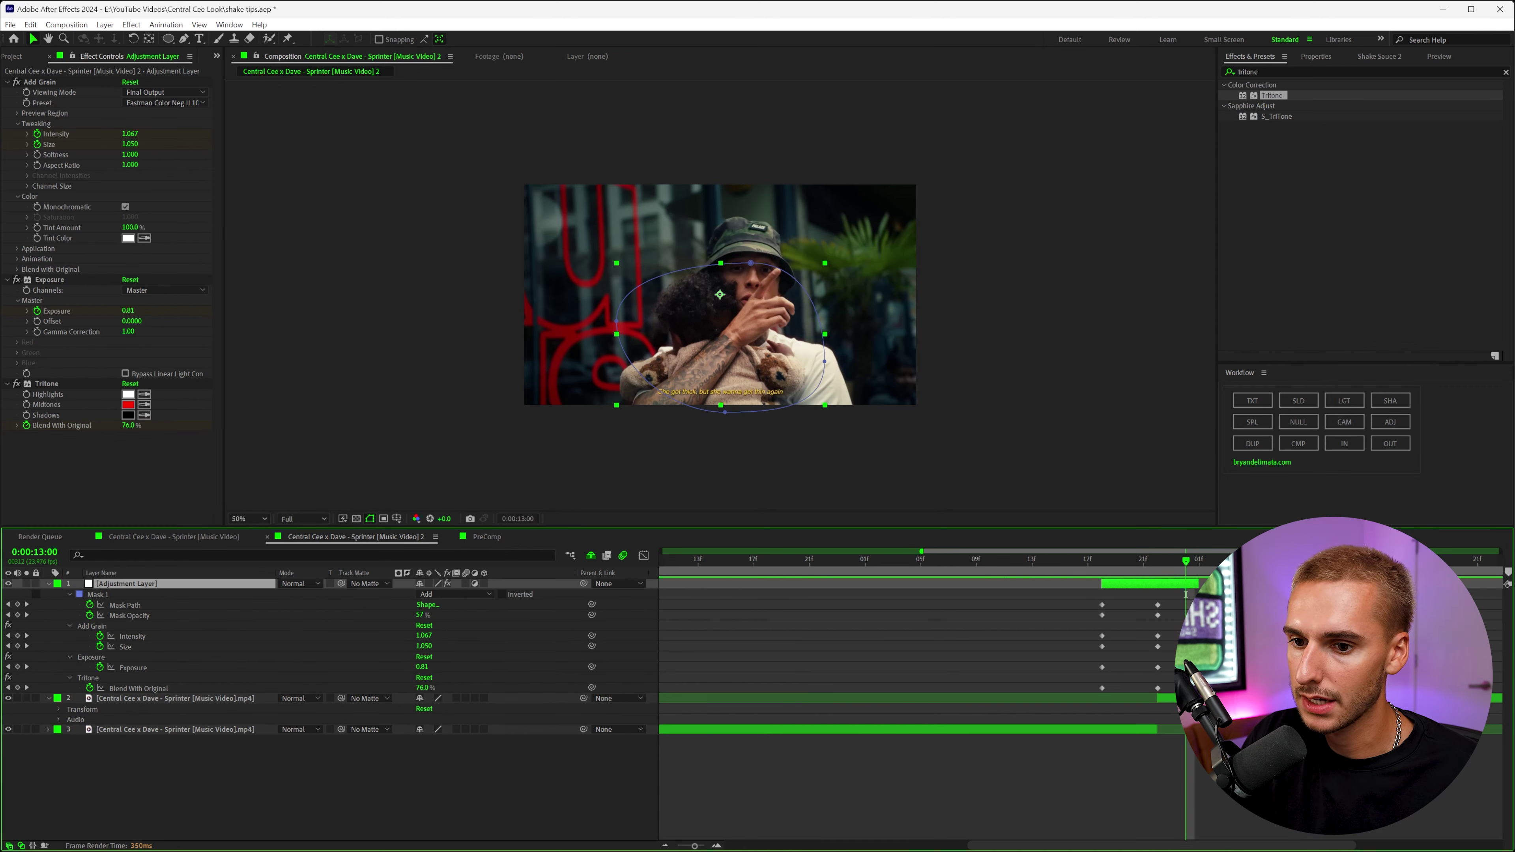
Delete the last keyframes of Add Grain's Intensity and Size, Exposure, and Tritone's Blend With Original.
drag(1228, 630, 1200, 650)
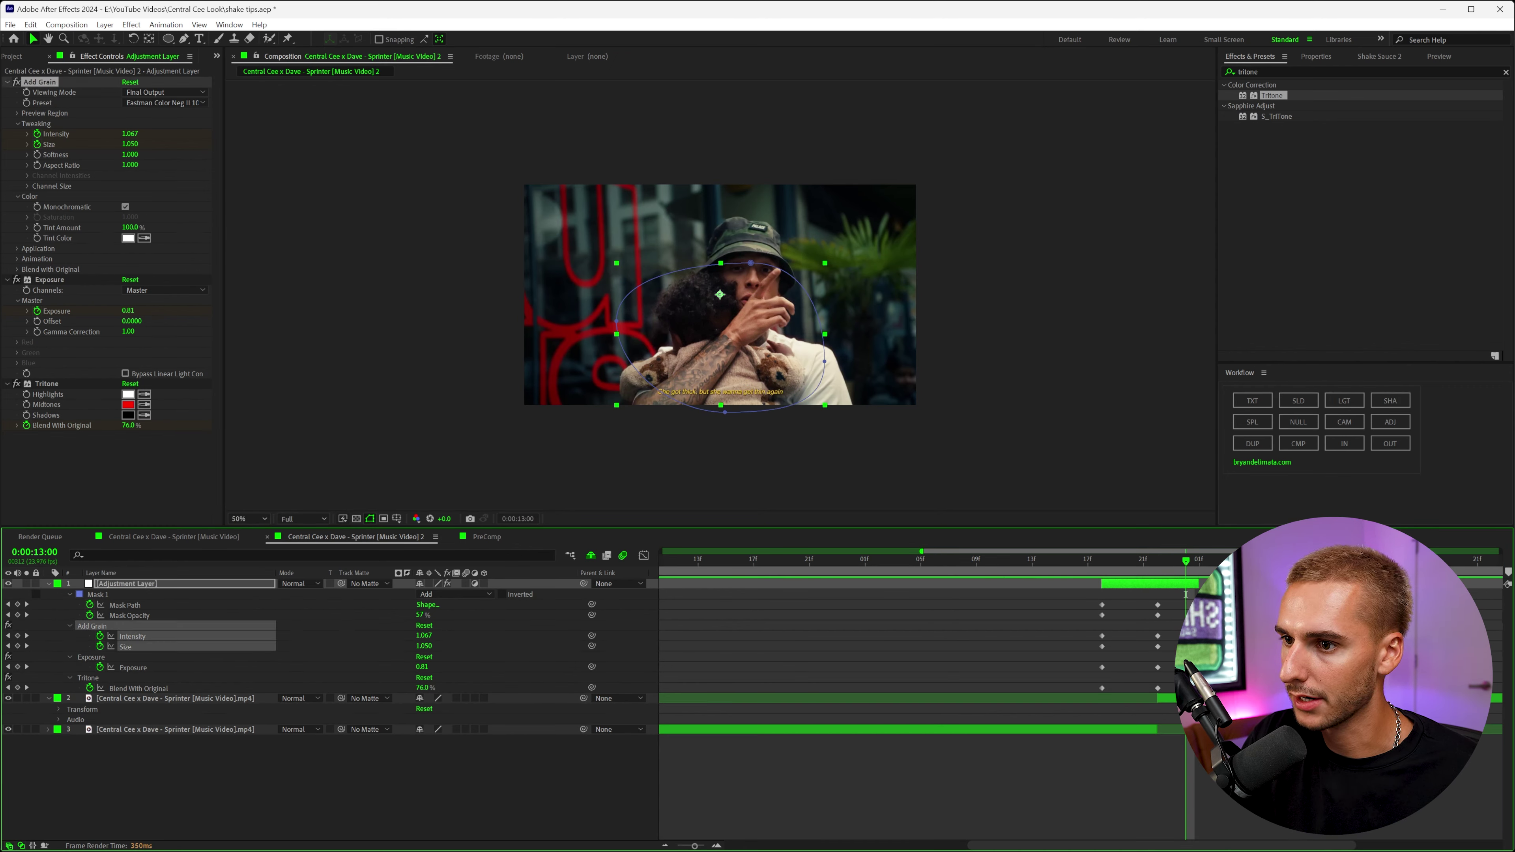
key(Delete)
key(ctrl+z)
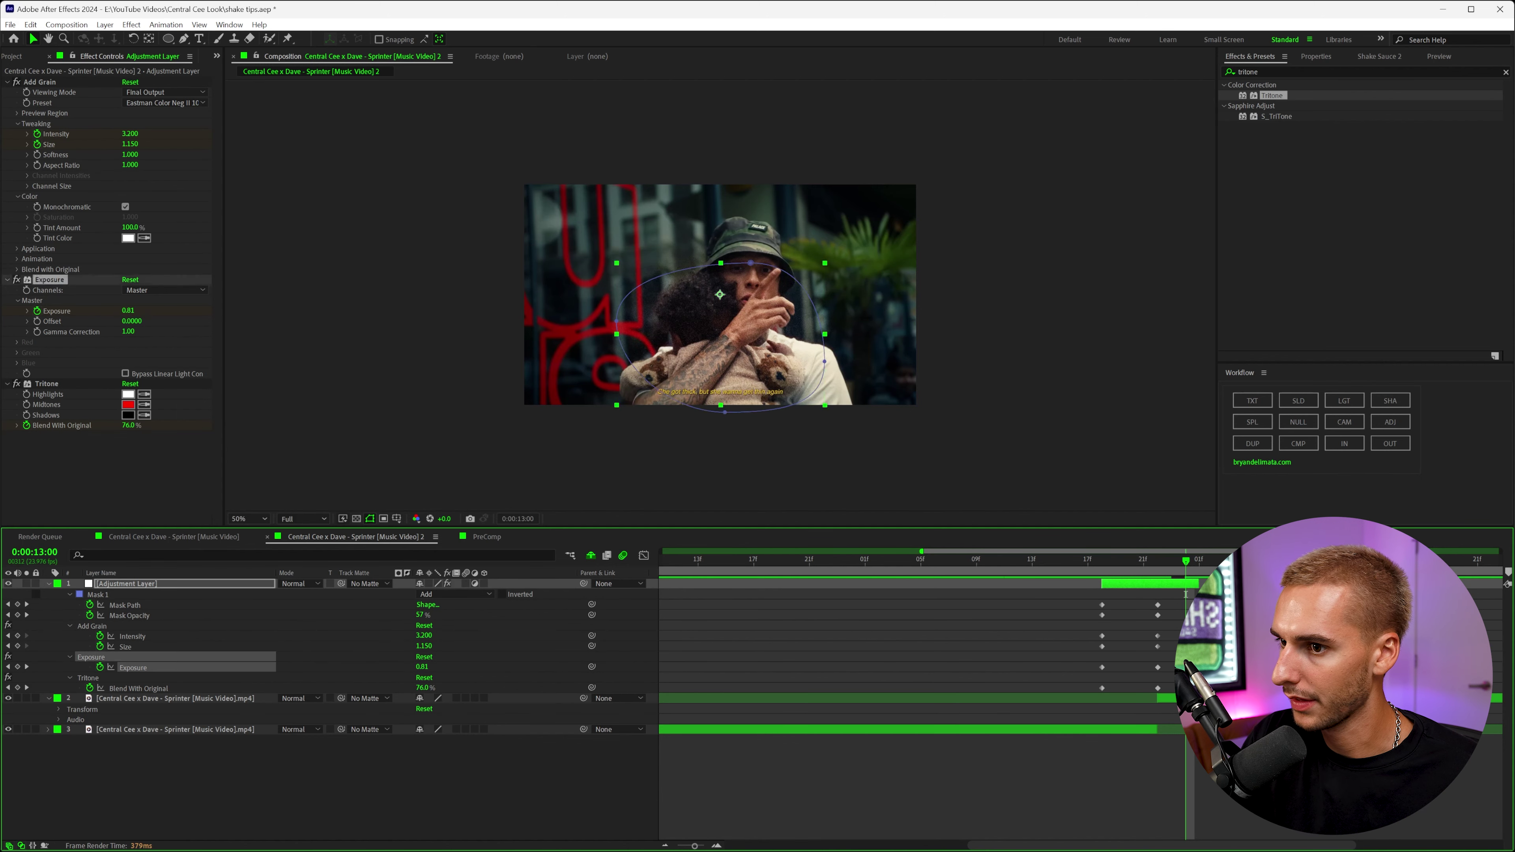
key(ctrl+z)
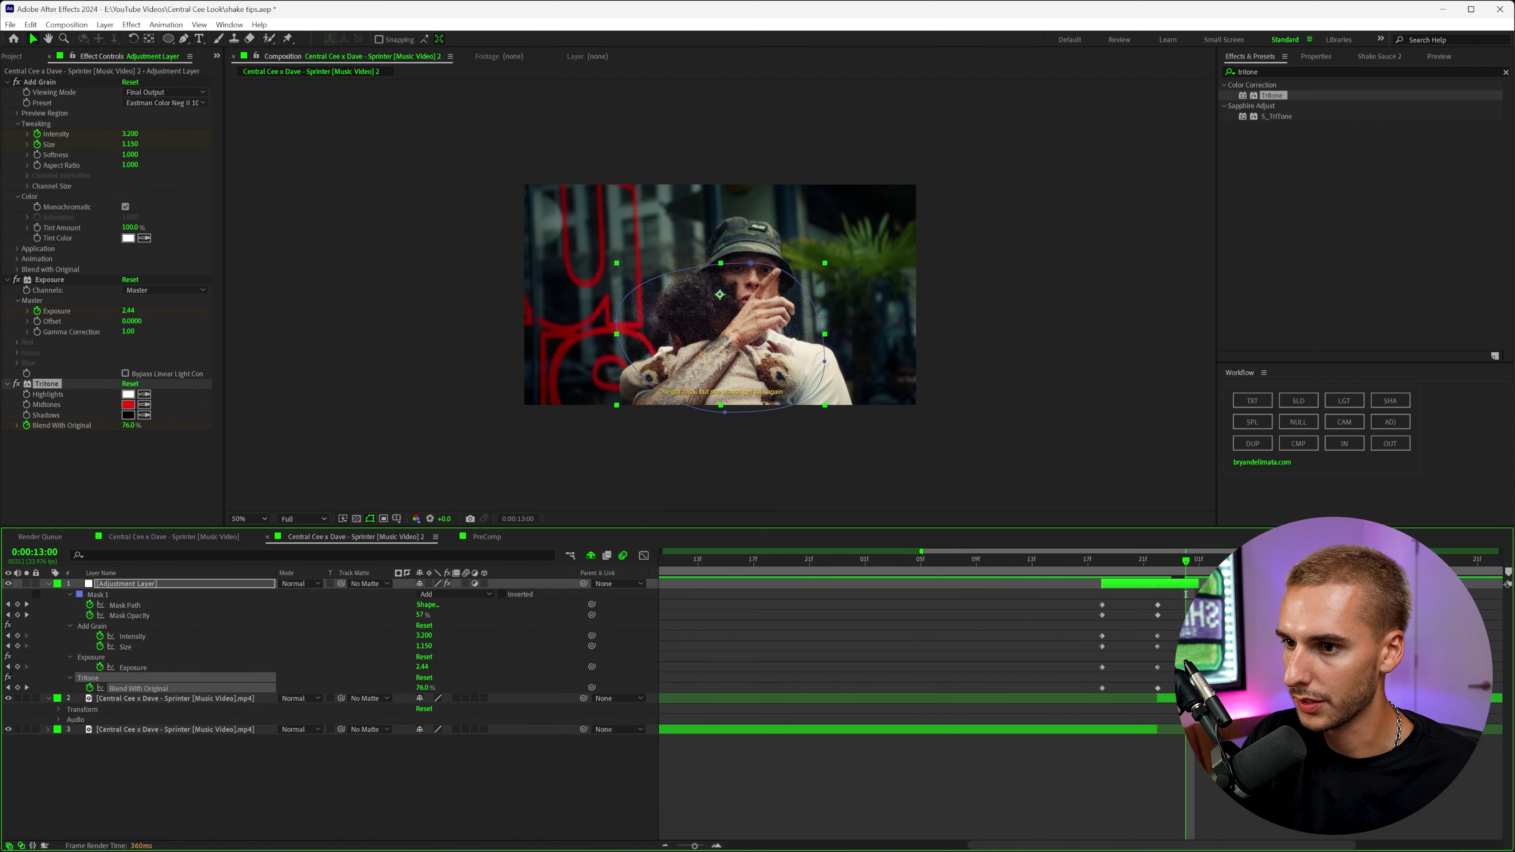
At 0:00:12:22, widen the mask path by moving its right-hand point outward and slightly up.
key(j)
key(shift+slash)
click(125, 605)
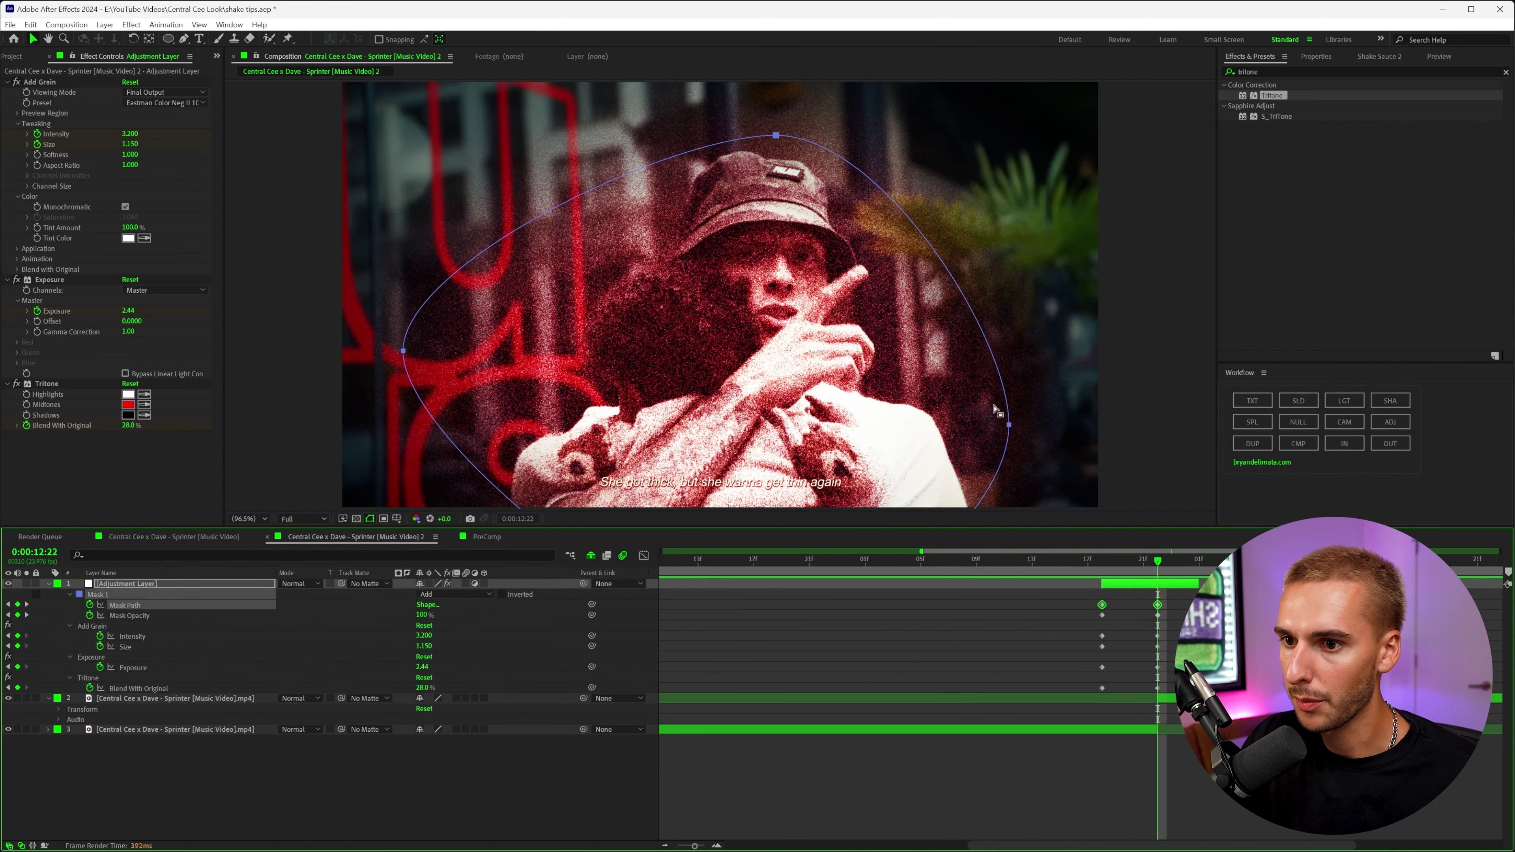
drag(1010, 425, 1078, 399)
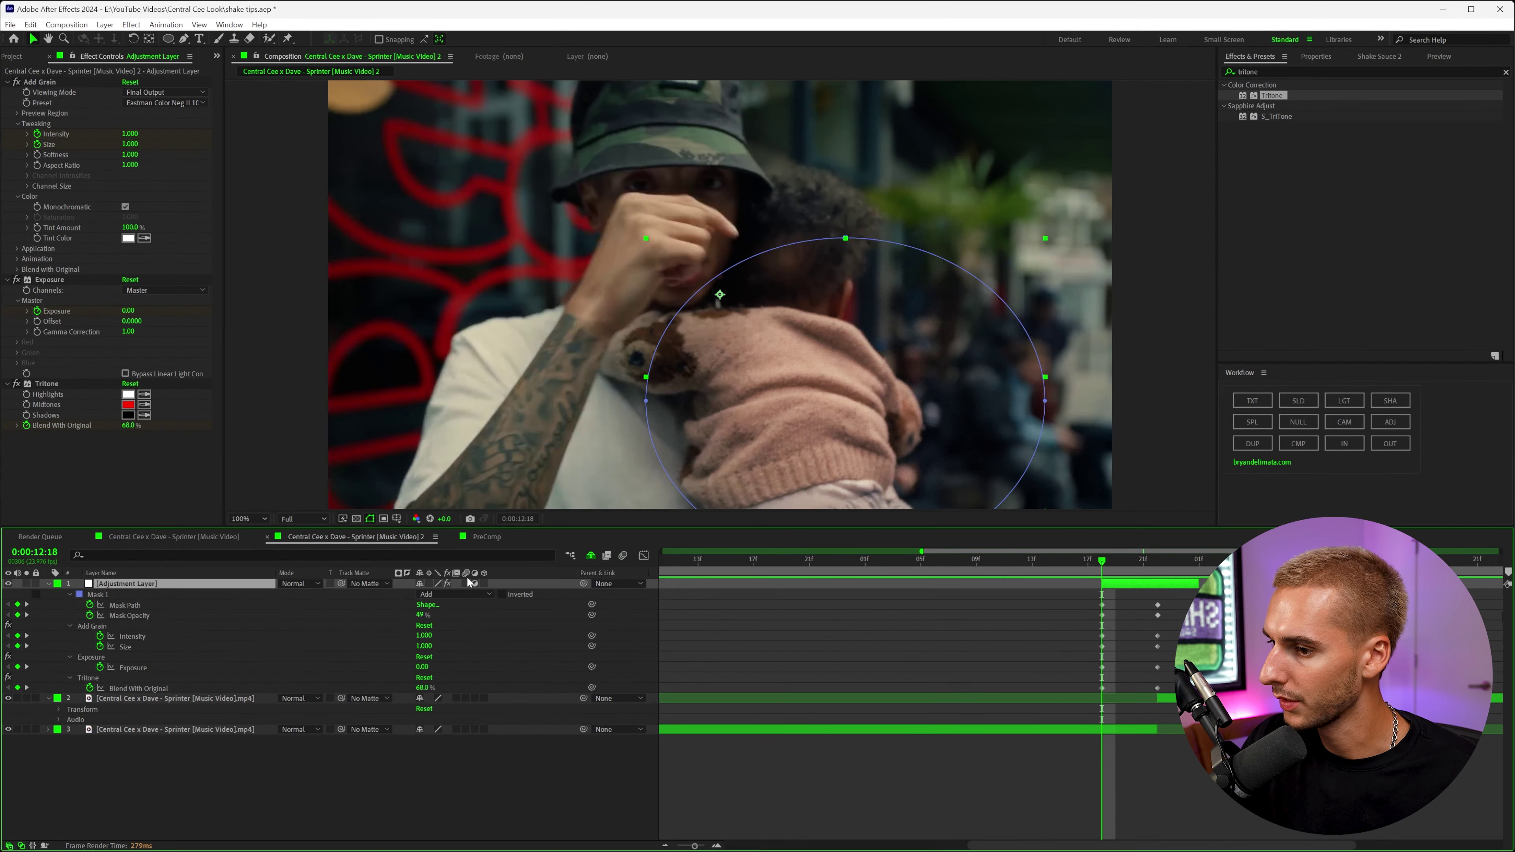
Enable motion blur on the adjustment layer and preview the transition from 0:00:12:13.
click(466, 584)
click(1033, 568)
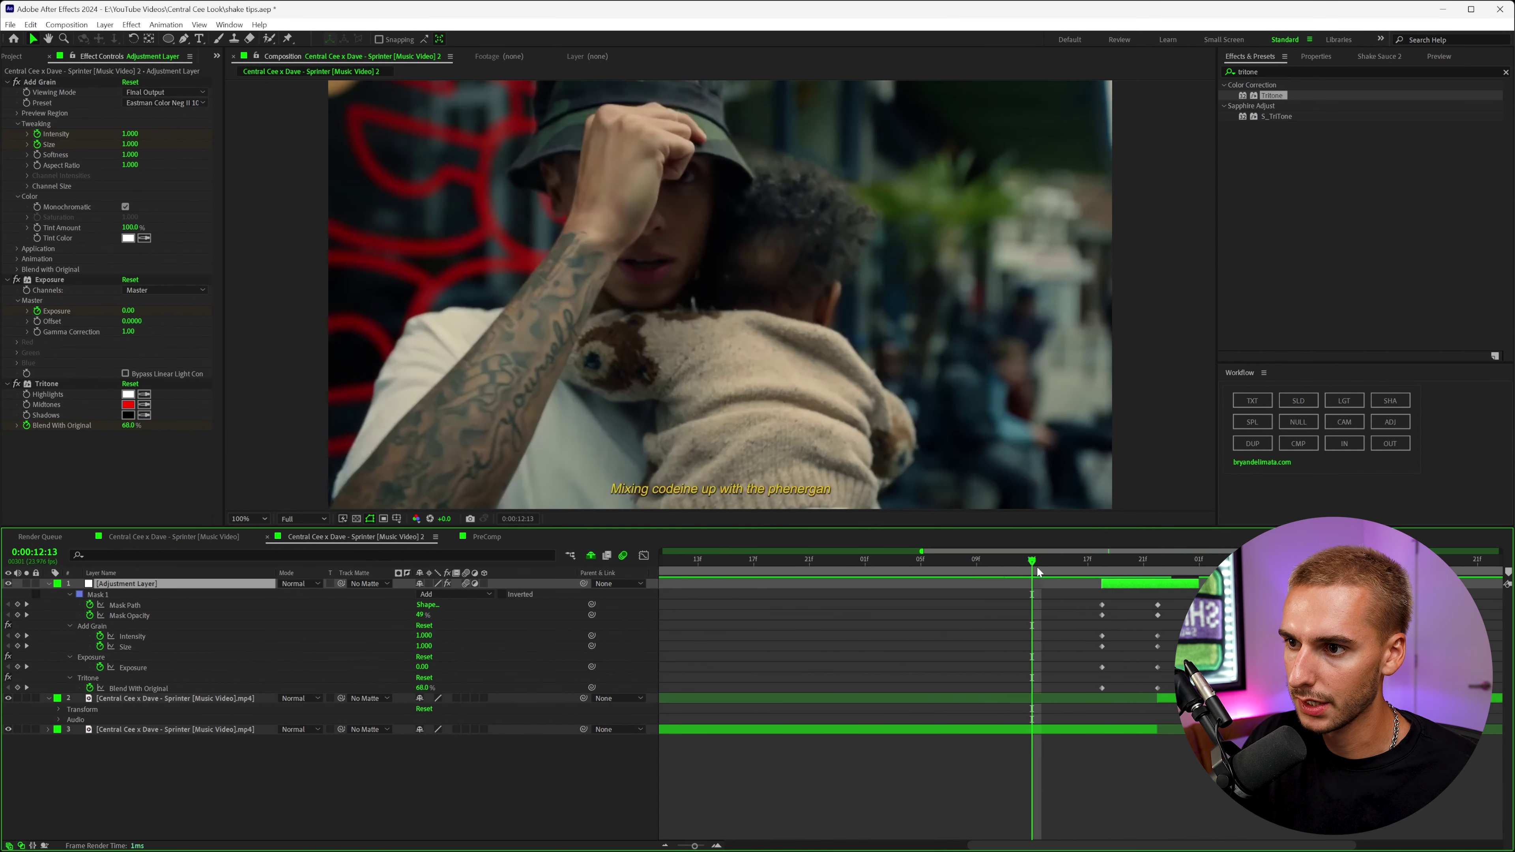
key(space)
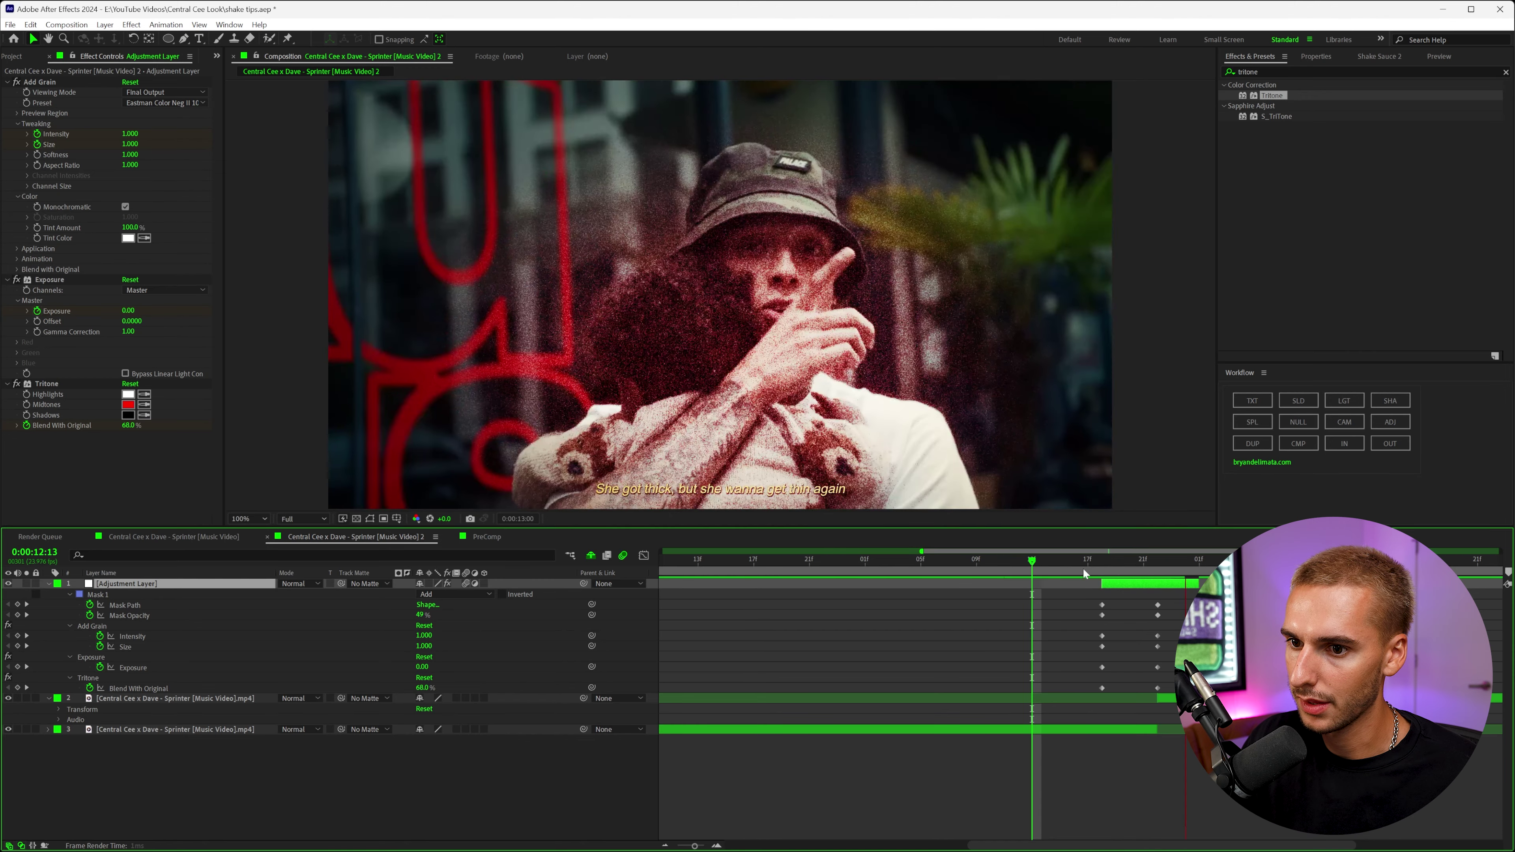
Duplicate the adjustment layer and set the lower copy's mask mode to Subtract, with the current time at 0:00:12:22.
drag(1083, 568, 1155, 588)
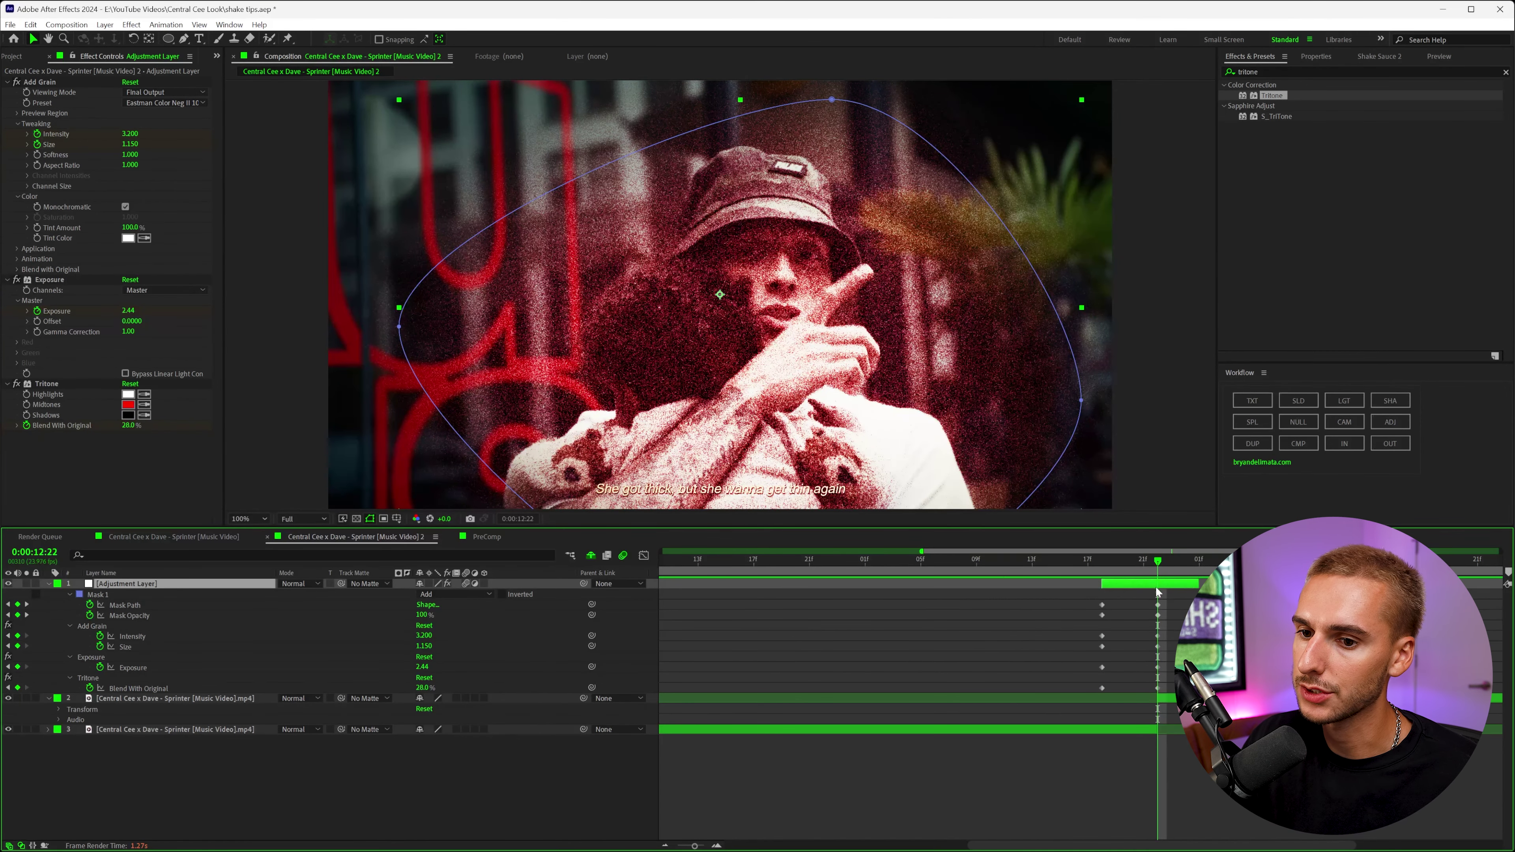
key(ctrl+d)
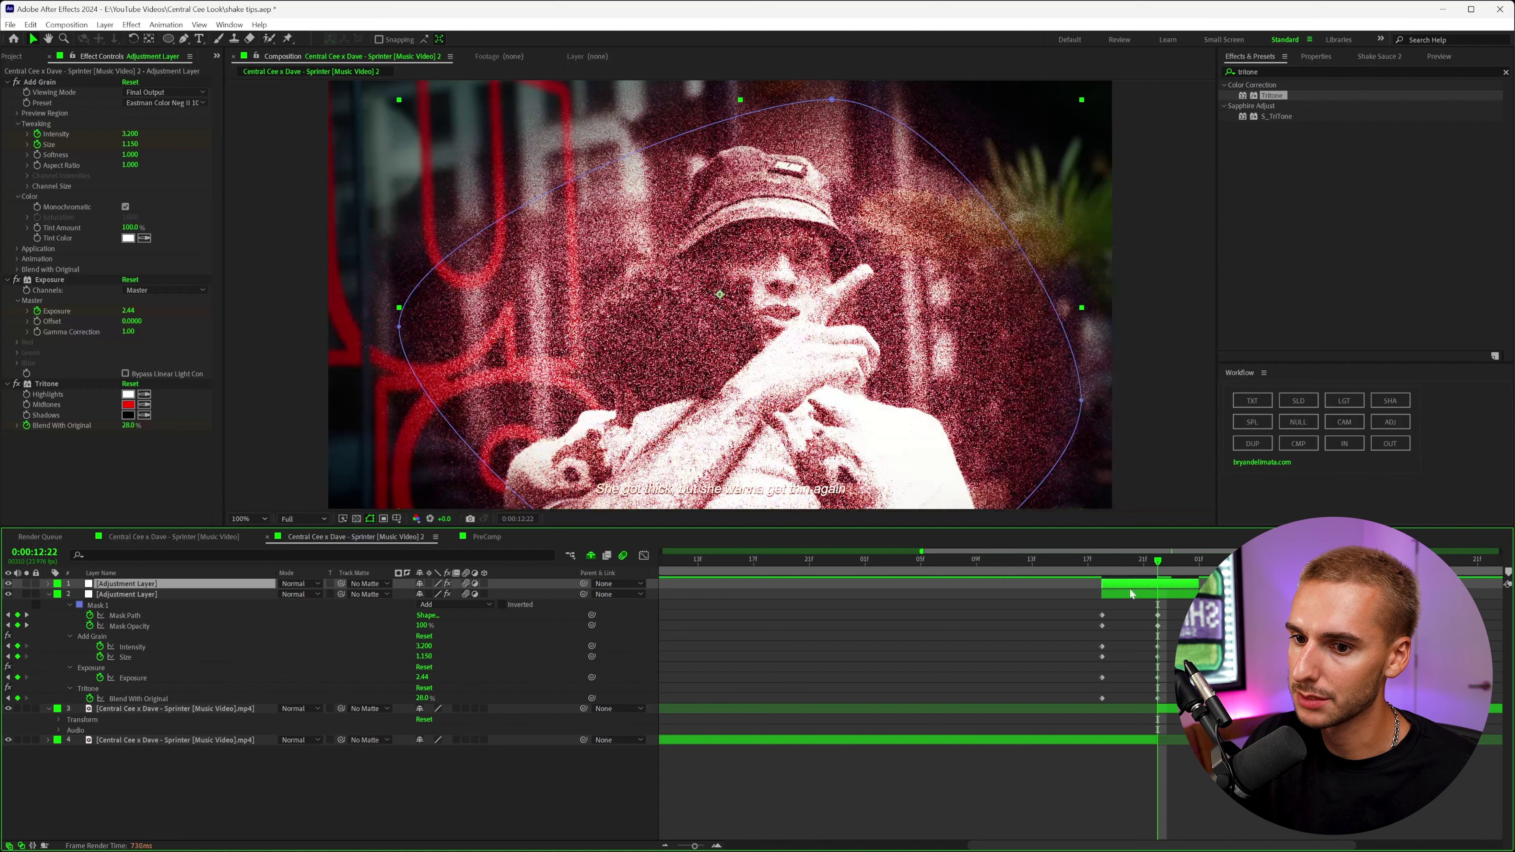
click(1131, 593)
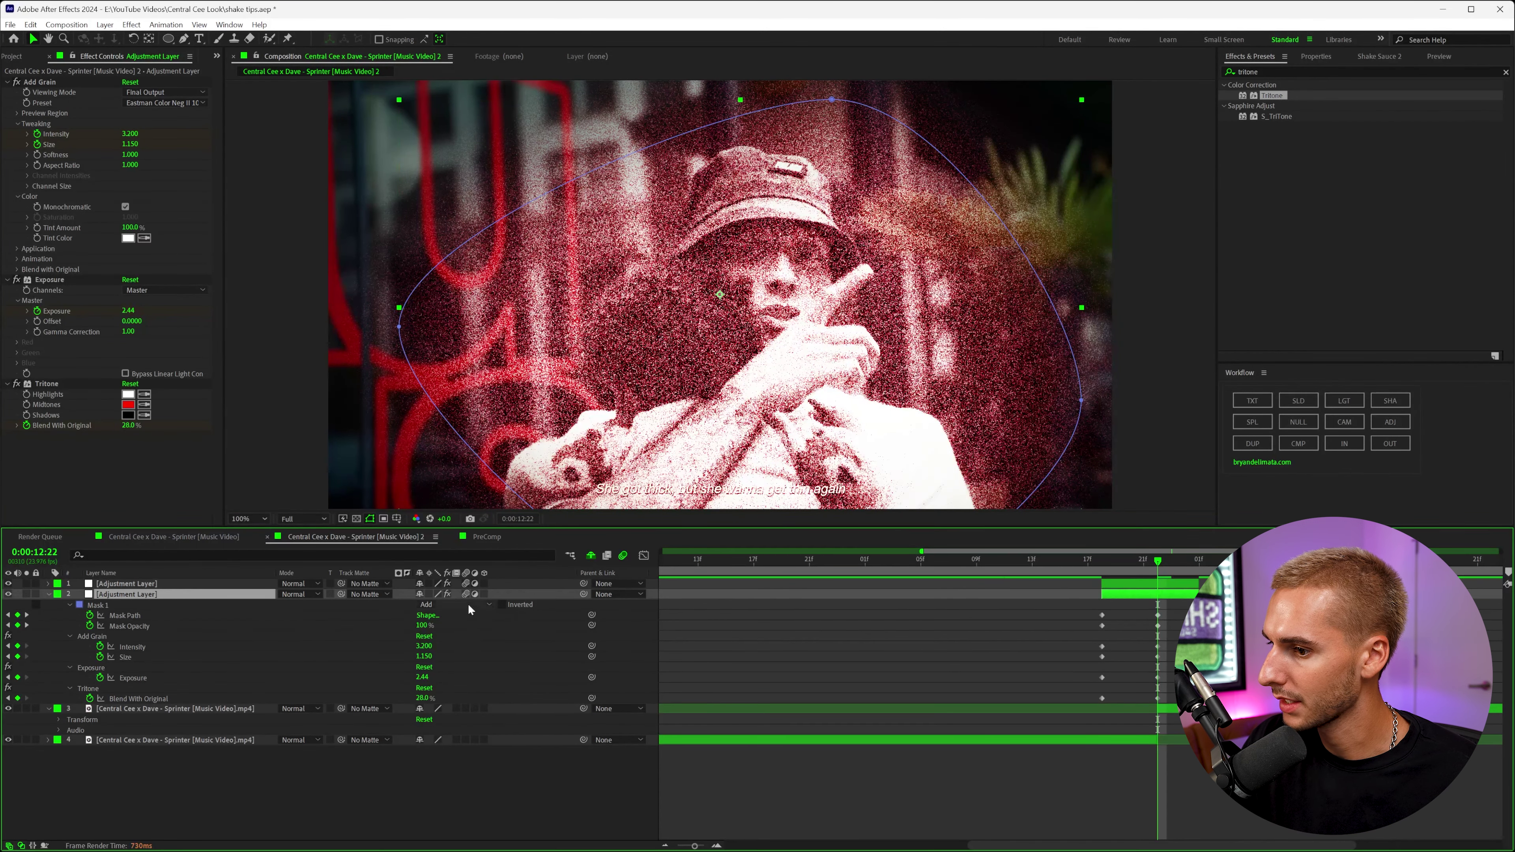
click(453, 605)
click(451, 648)
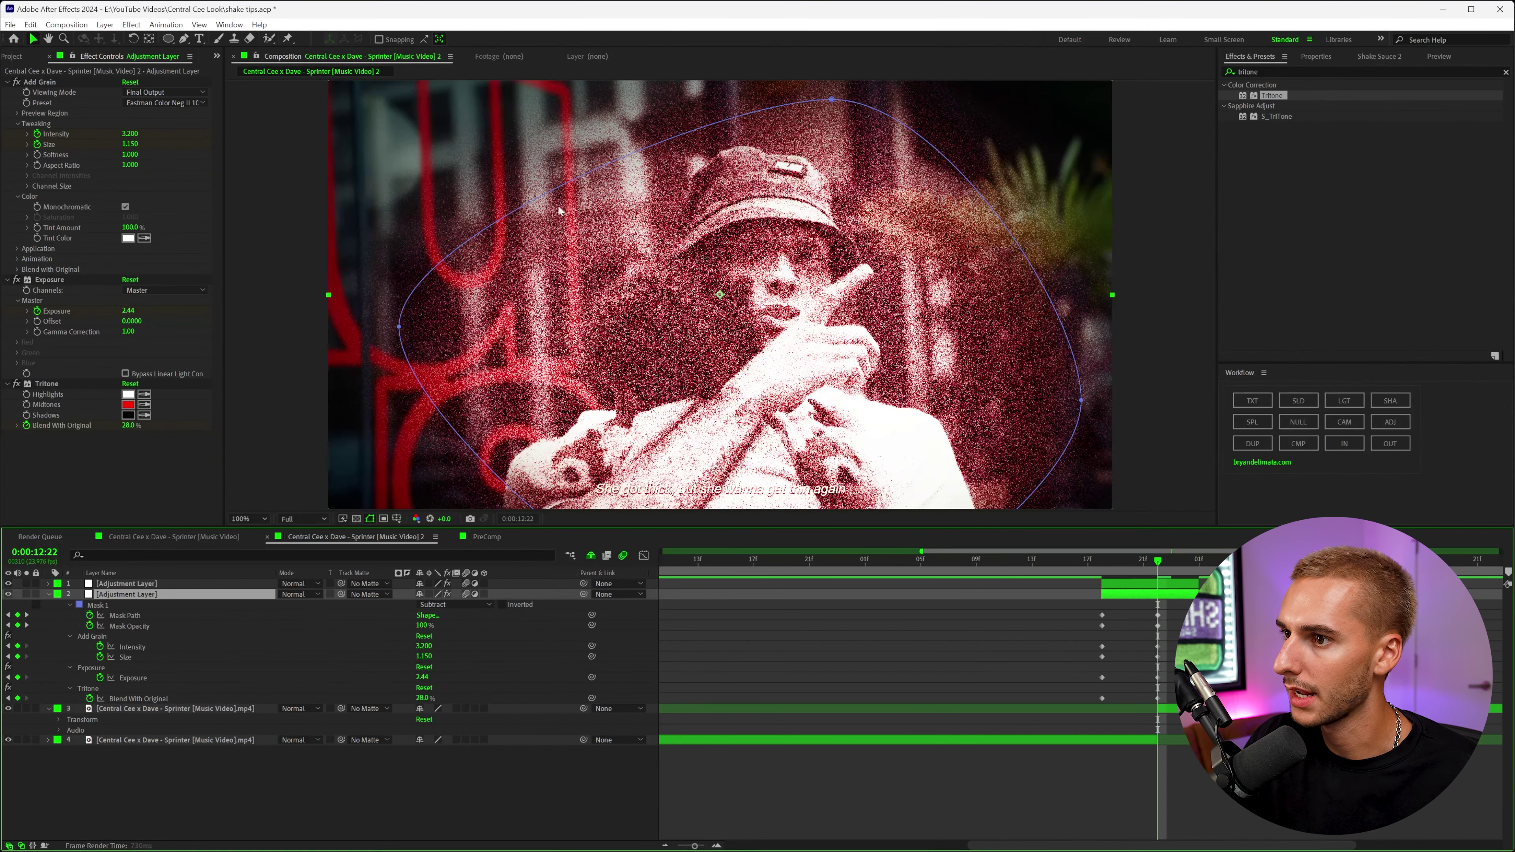
key(comma)
key(comma)
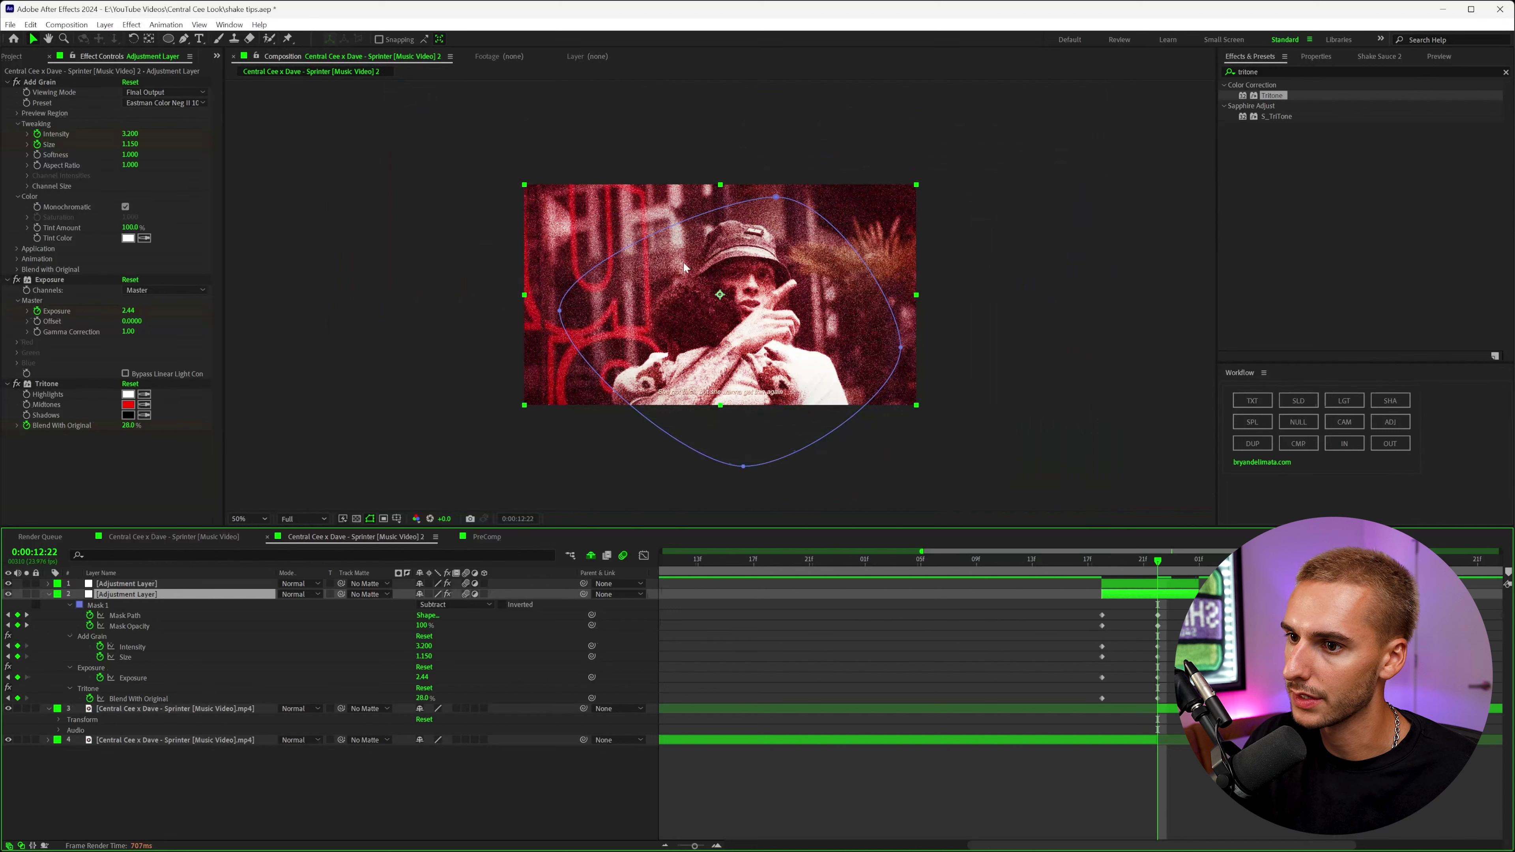
Remove the Add Grain and Tritone effects from the lower adjustment layer, keeping Exposure.
click(45, 88)
key(Delete)
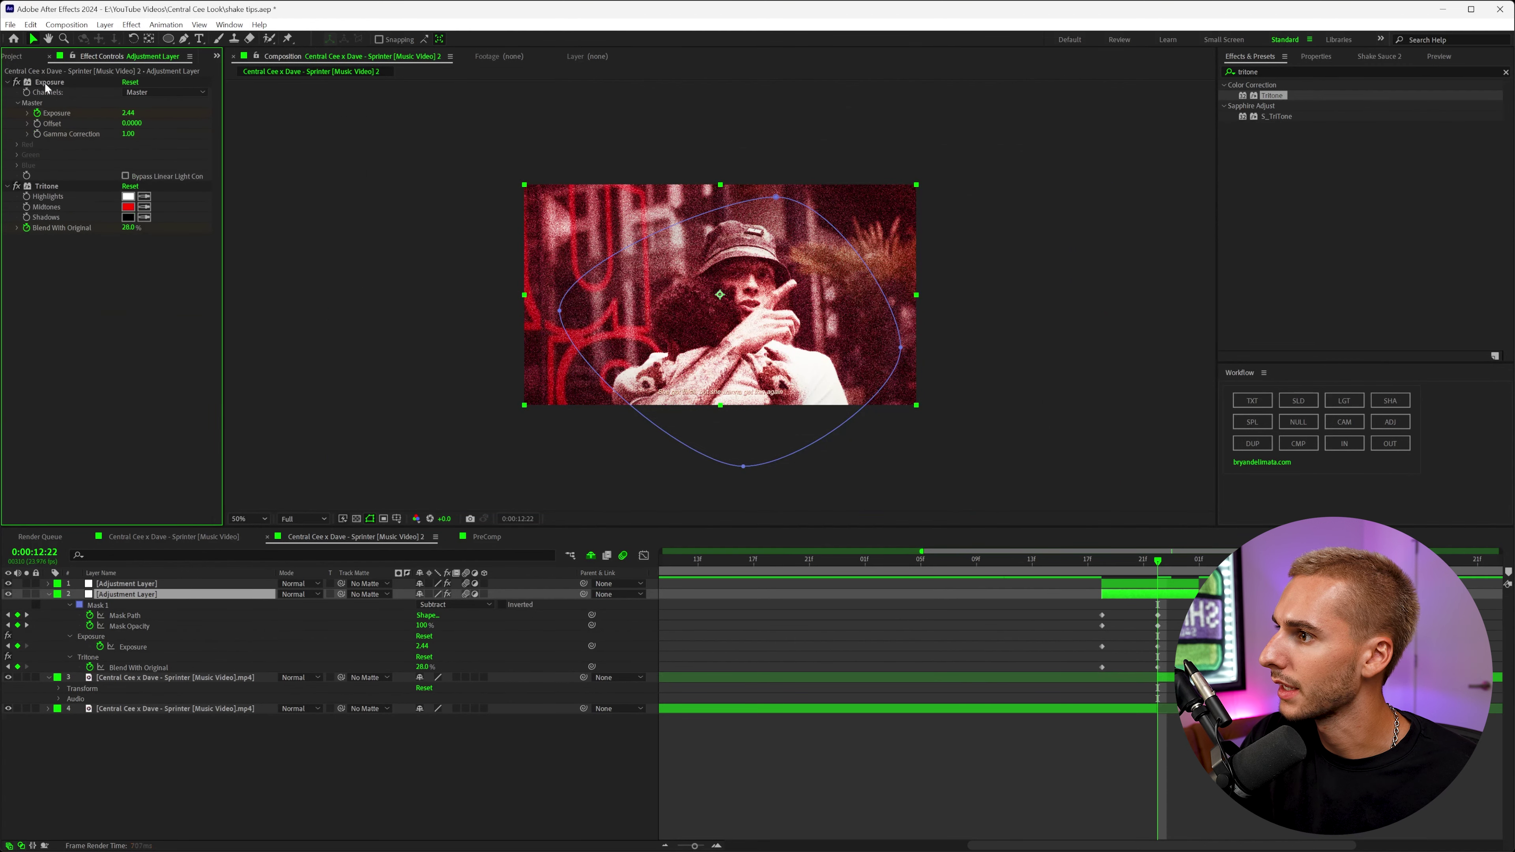
click(47, 188)
key(Delete)
Apply Gaussian Blur to the lower adjustment layer and set its Blurriness to 31.3.
click(1255, 72)
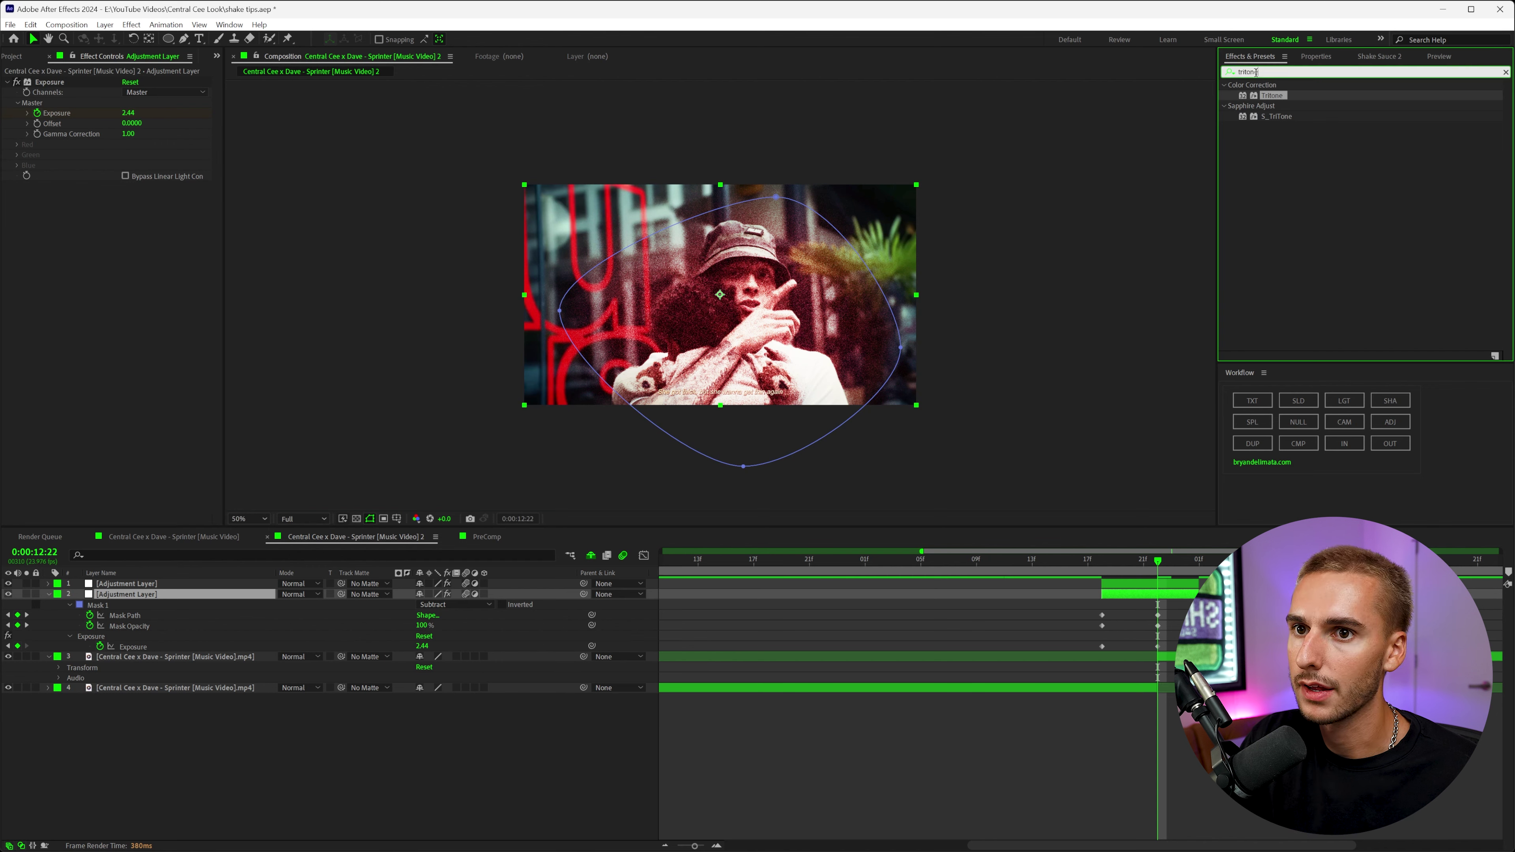
key(BackSpace)
text(gaus)
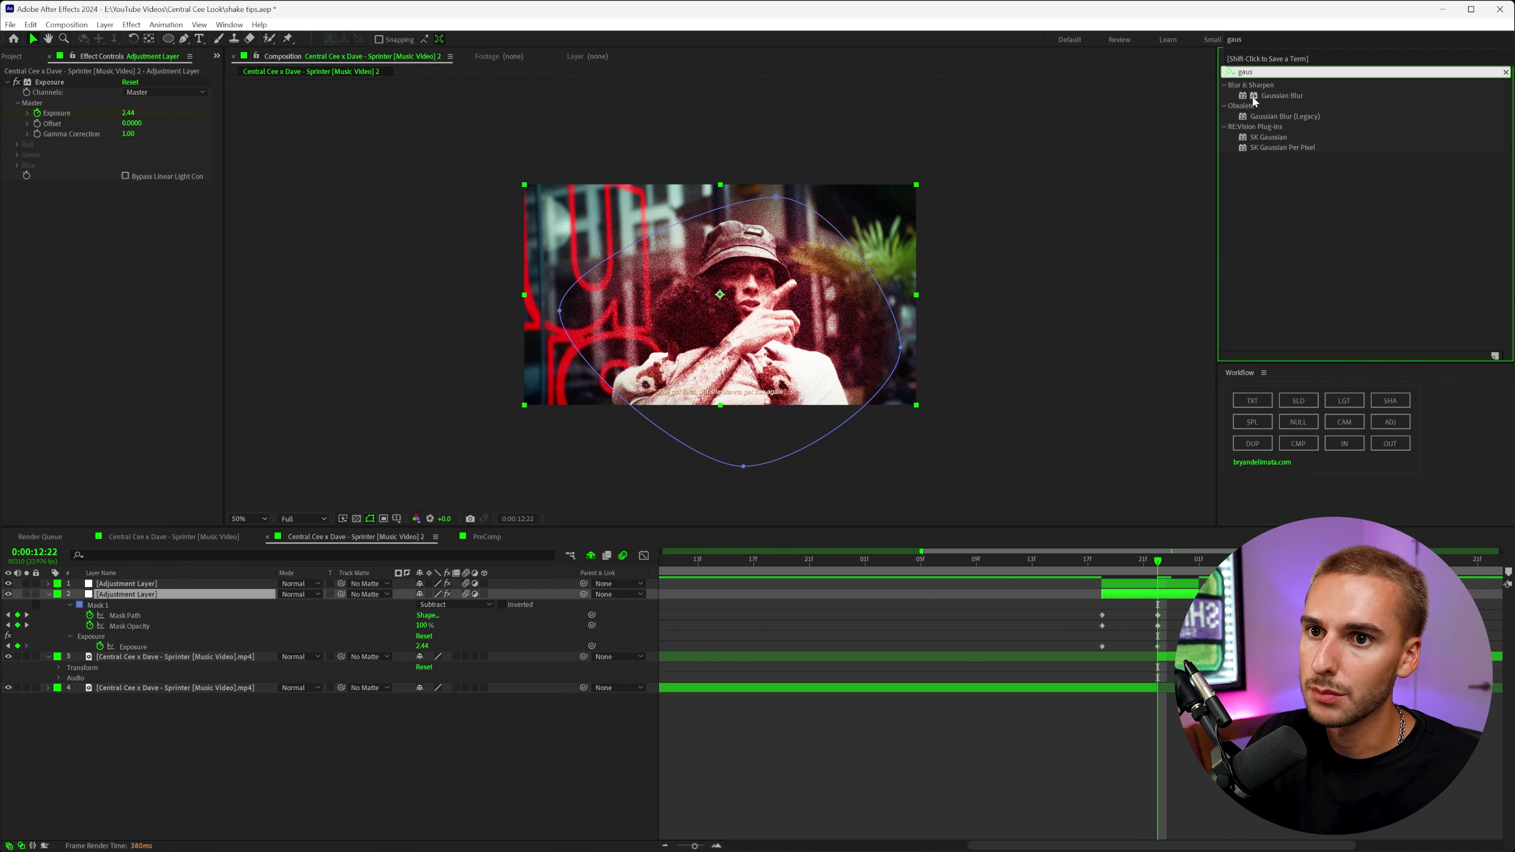
drag(1256, 97, 1179, 597)
scroll(498, 243, up, 1)
scroll(498, 244, down, 1)
scroll(497, 244, up, 1)
key(shift+/)
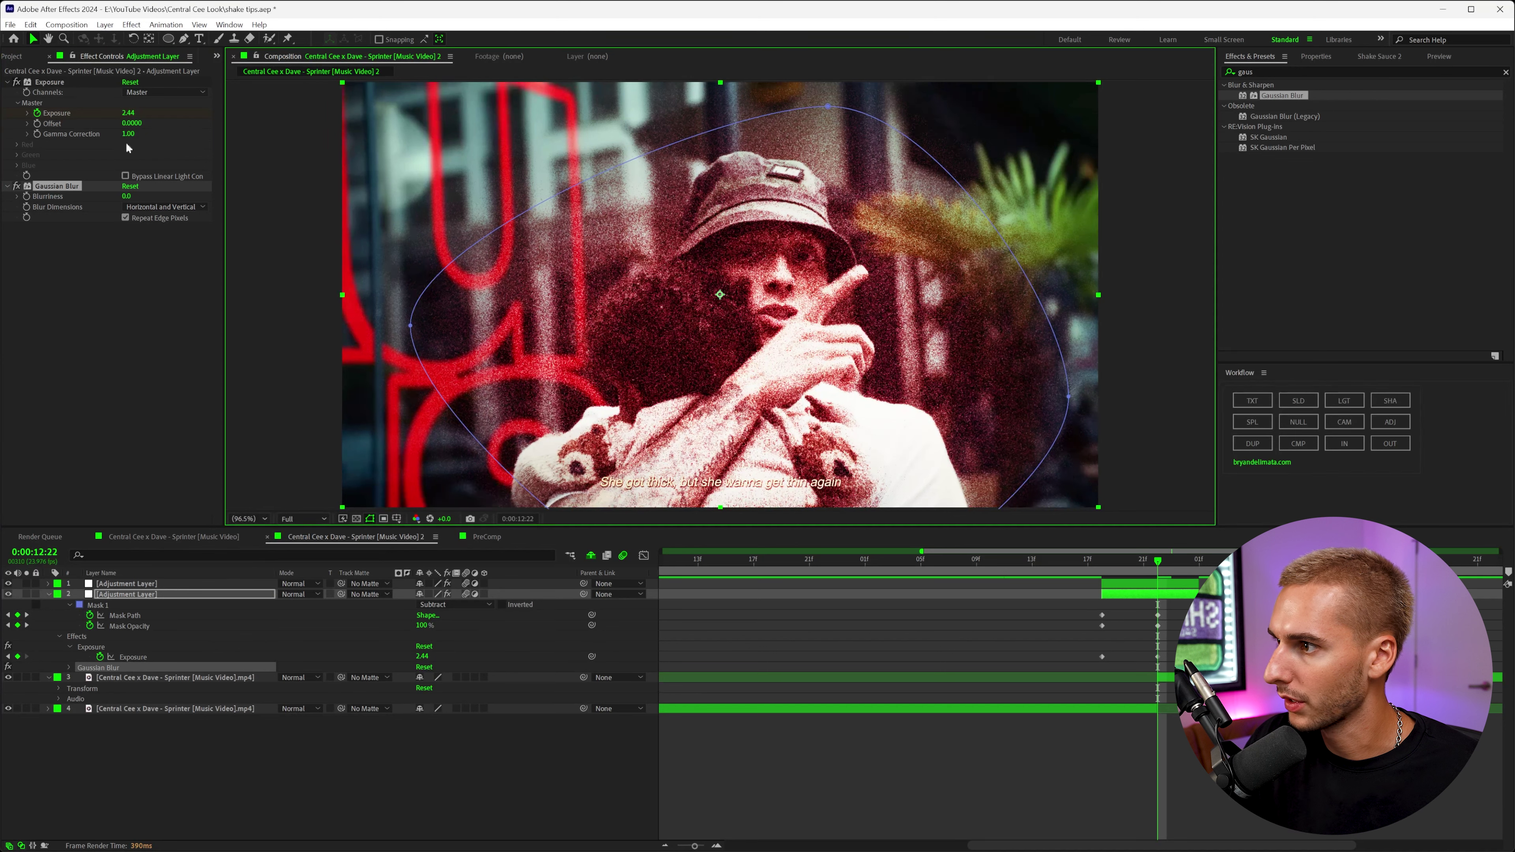
drag(126, 196, 304, 196)
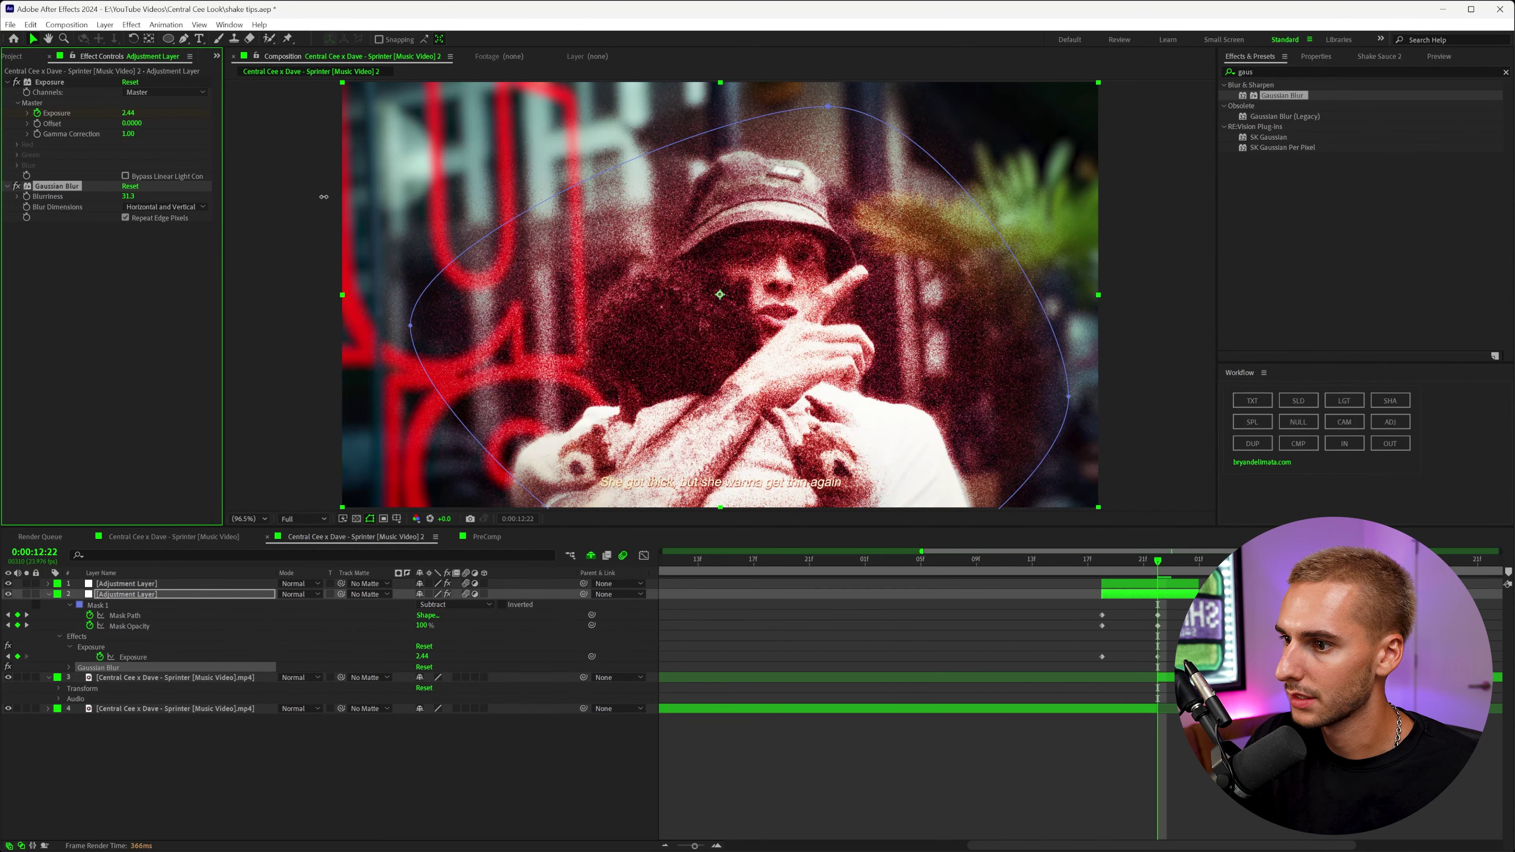
Keyframe Gaussian Blur's Blurriness to a low value at 0:00:12:18 and 34.2 at 0:00:12:22, and preview the transition.
click(1102, 562)
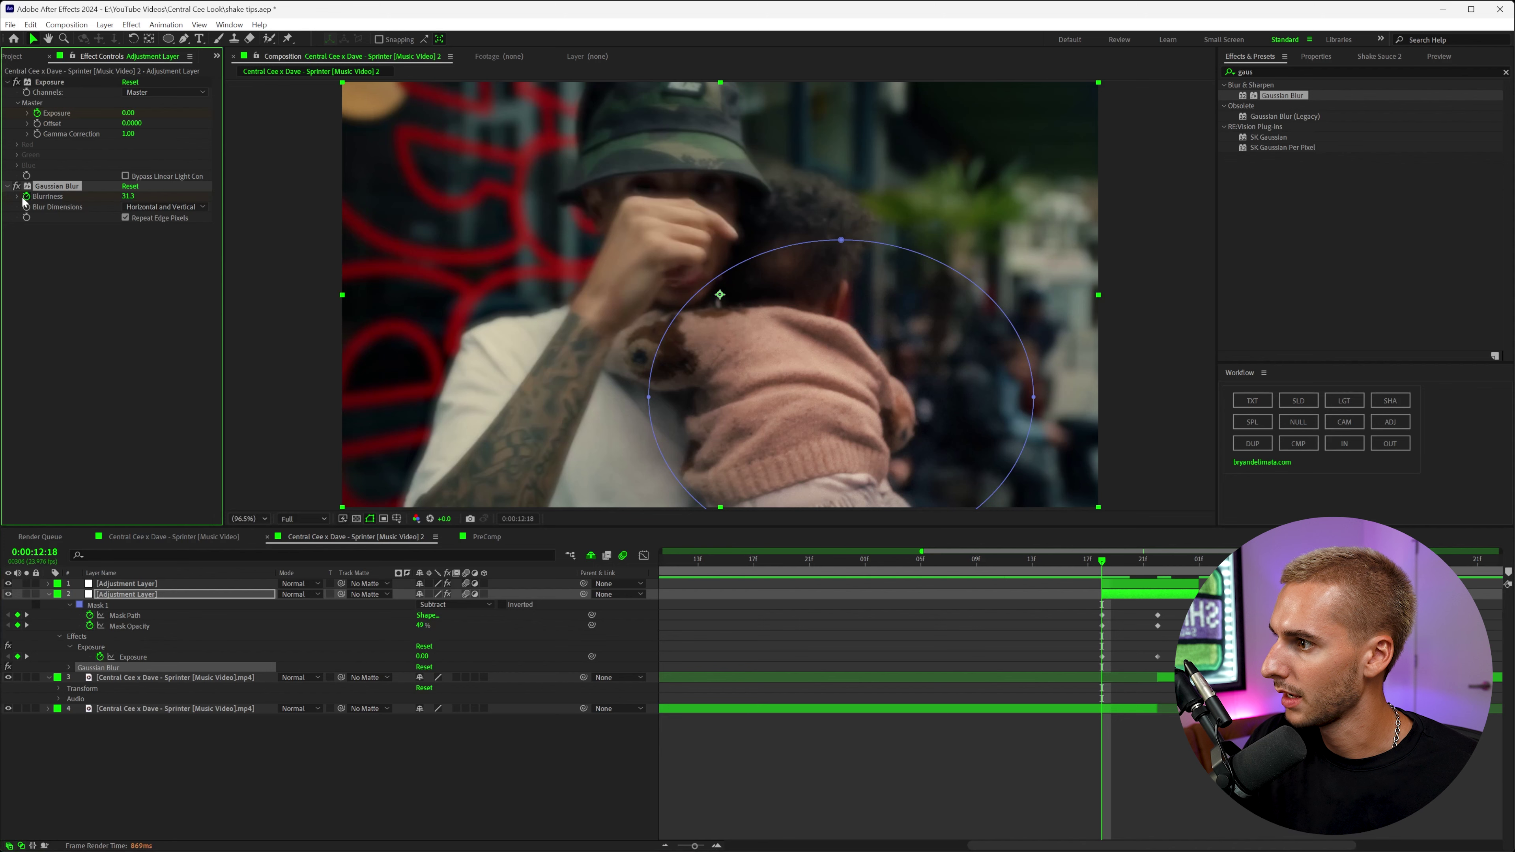
drag(128, 197, 276, 205)
key(k)
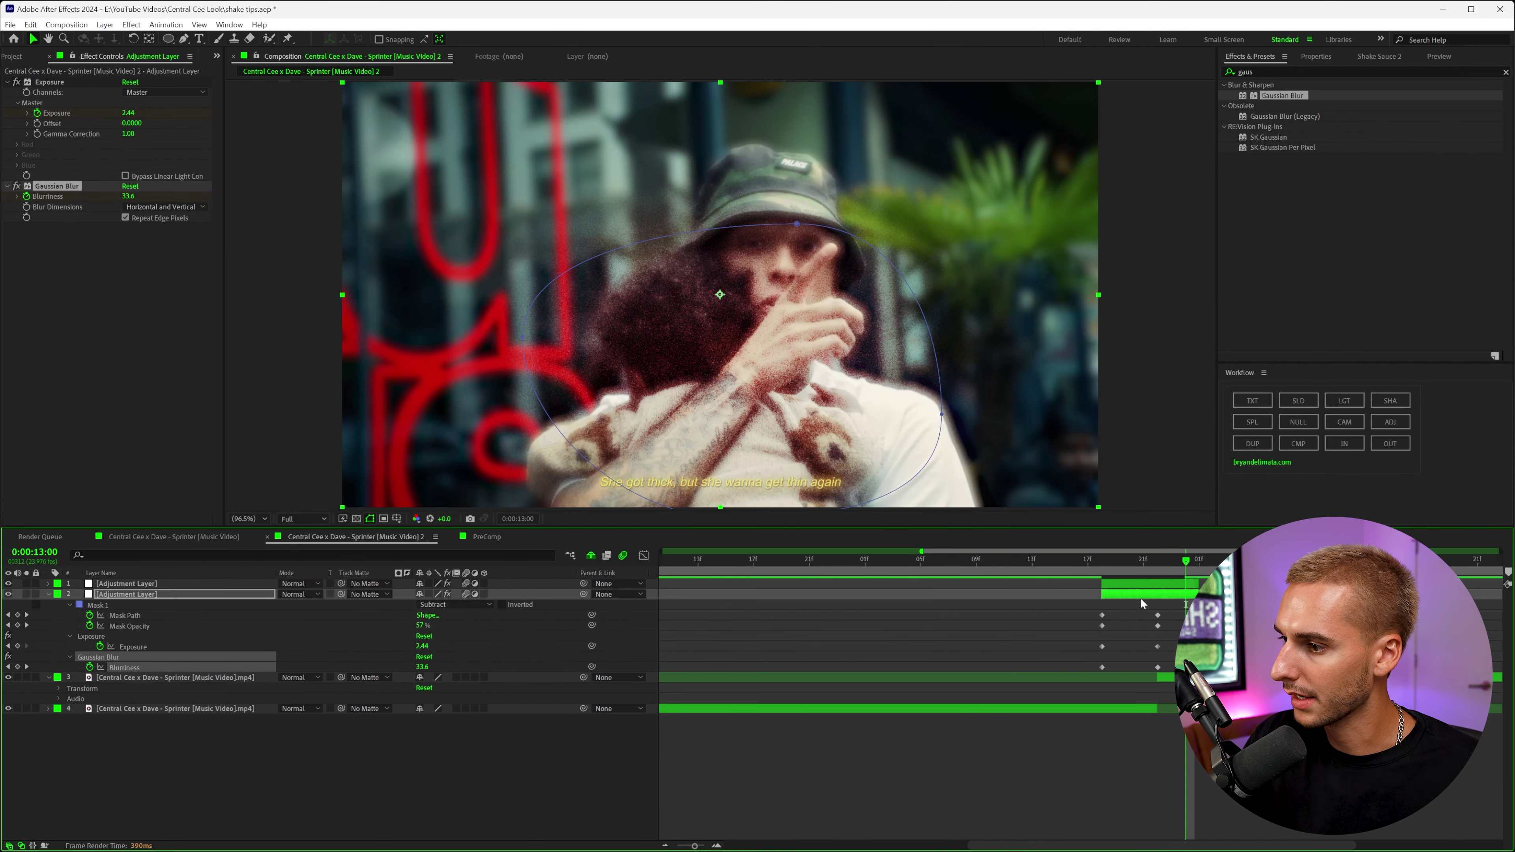
click(1060, 574)
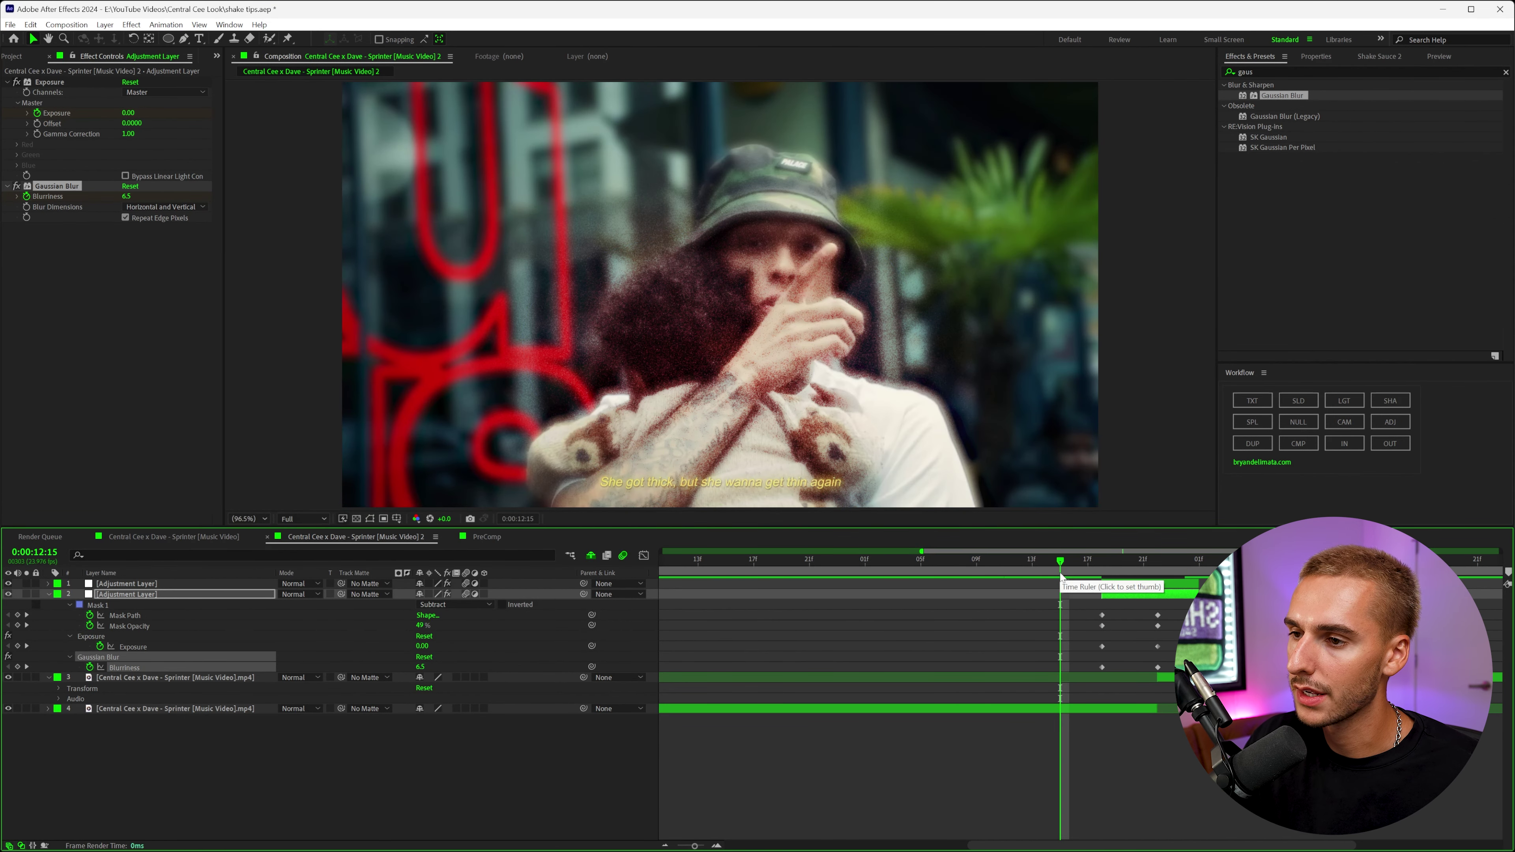
key(k)
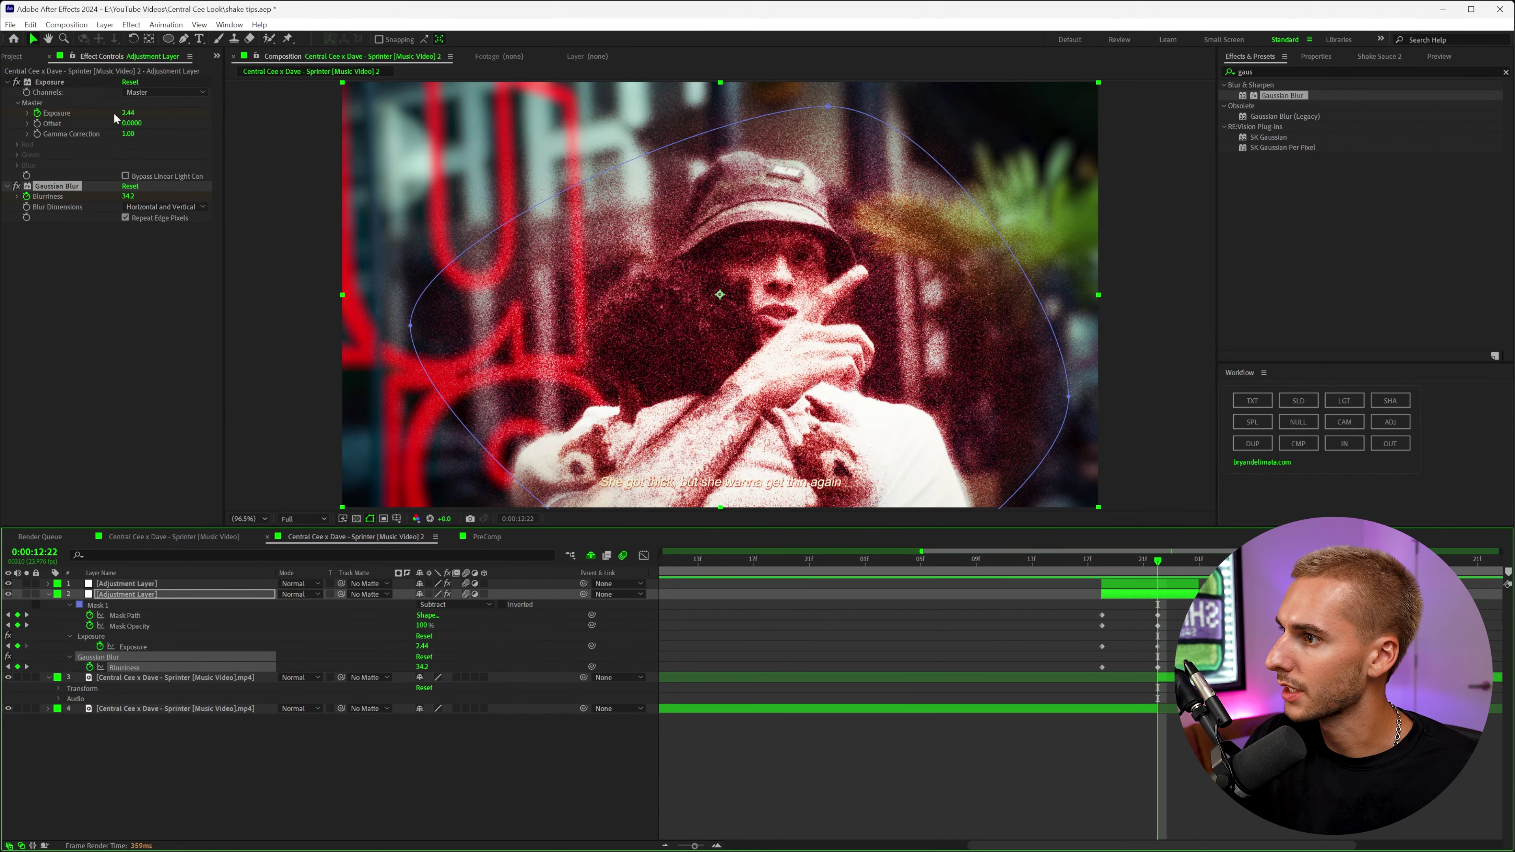
Raise the lower adjustment layer's Exposure to 5.00 at 0:00:12:22.
drag(128, 112, 245, 118)
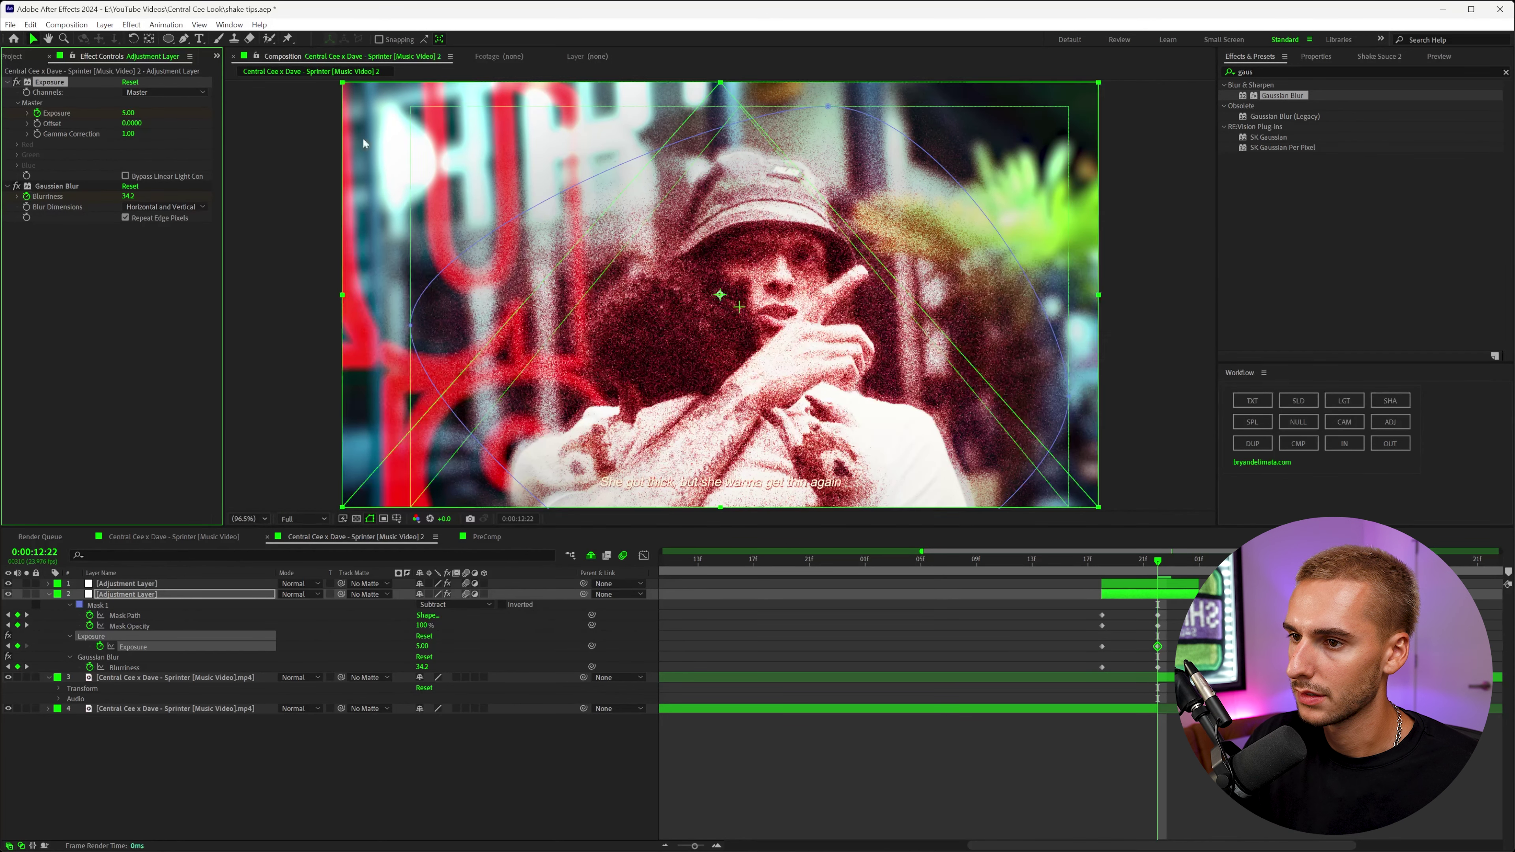
Apply Easy Ease to all mask and effect keyframes of the upper adjustment layer.
click(1133, 584)
key(u)
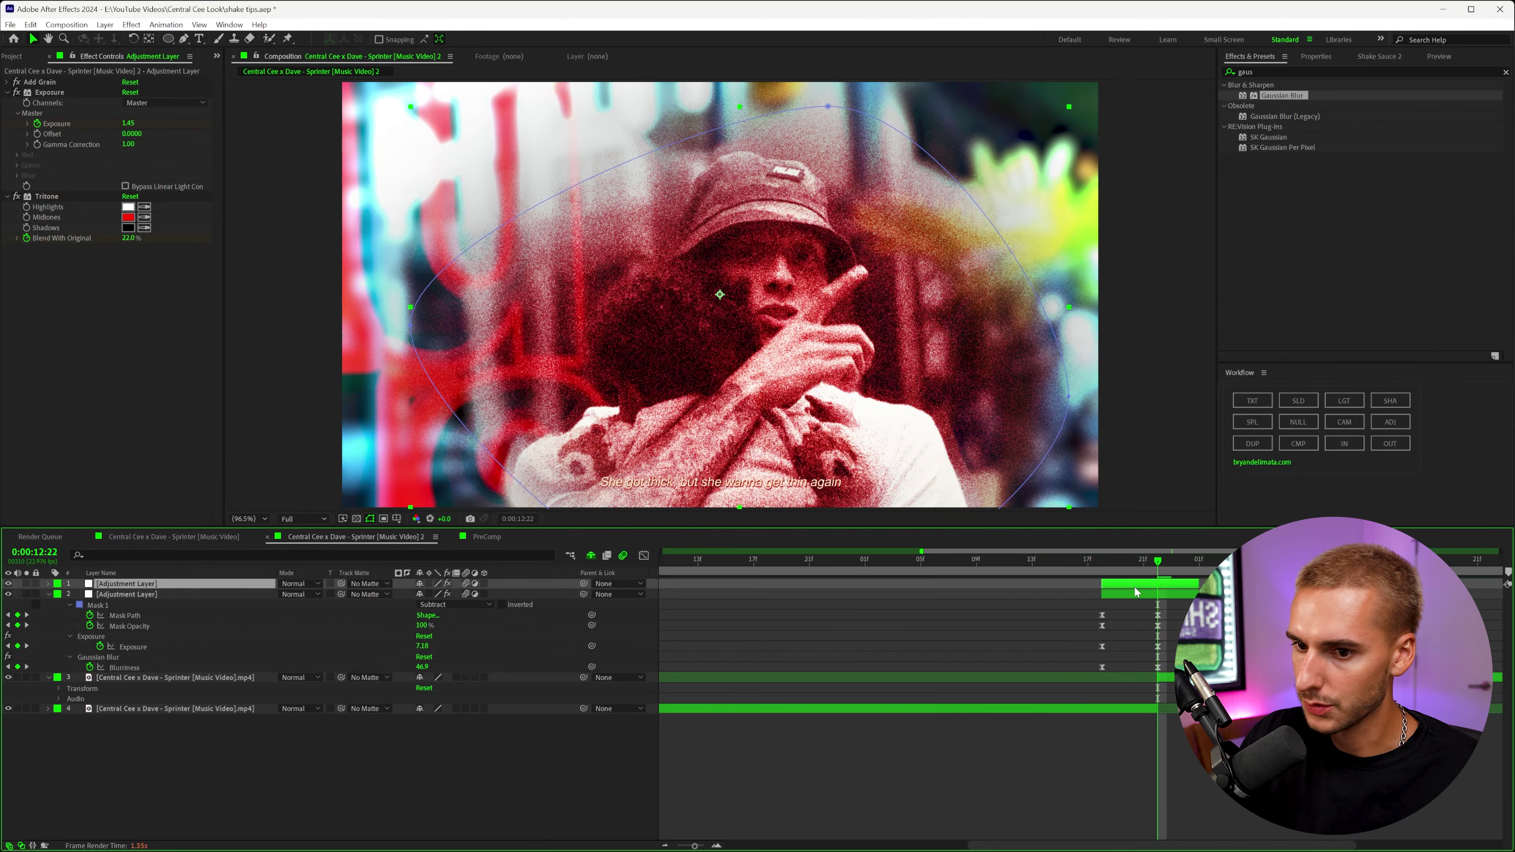
drag(1176, 597, 1047, 692)
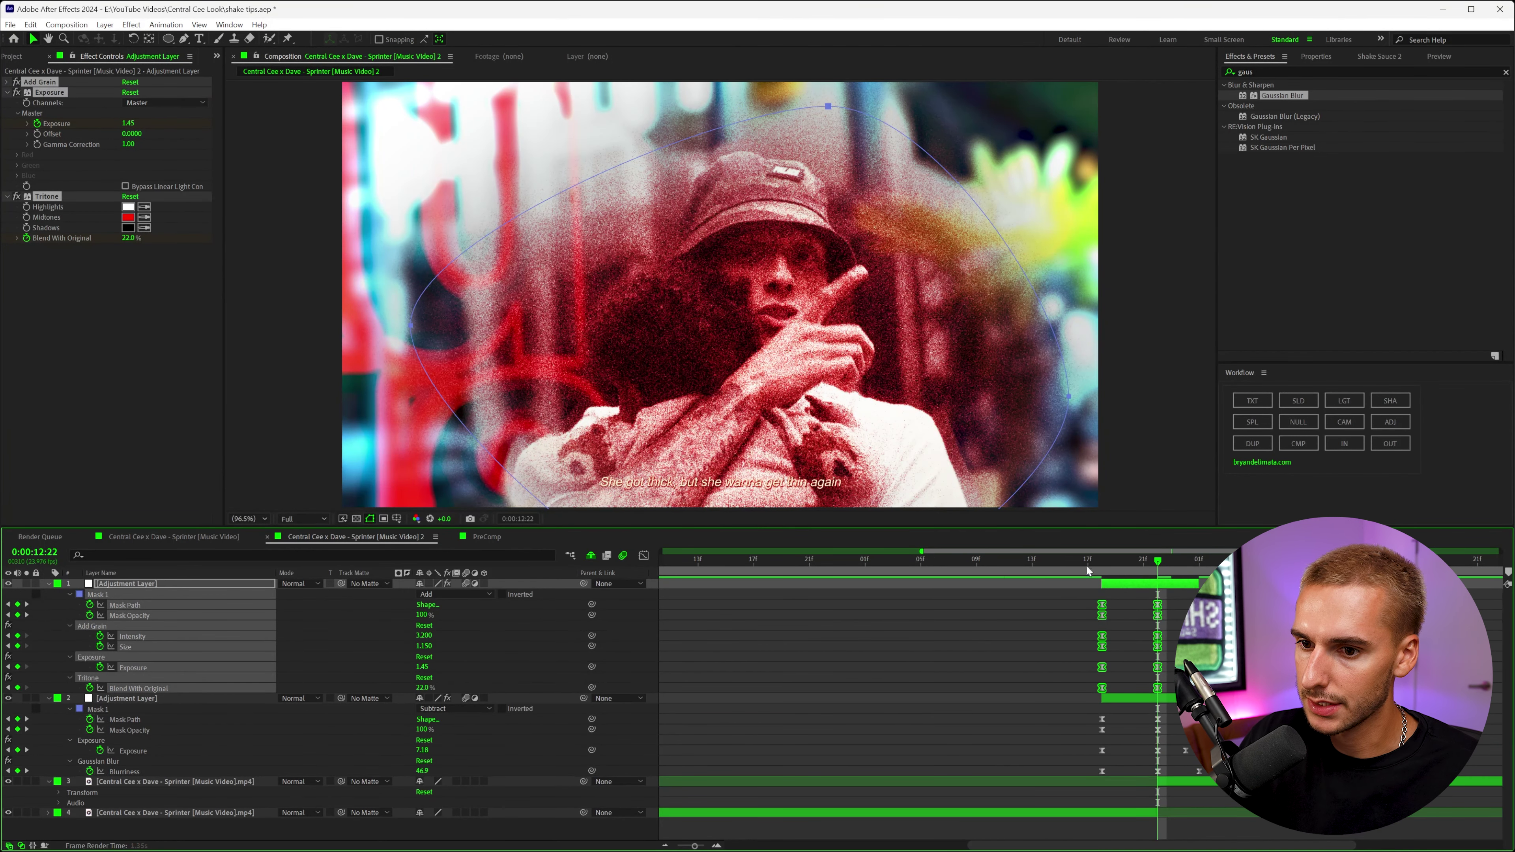
key(u)
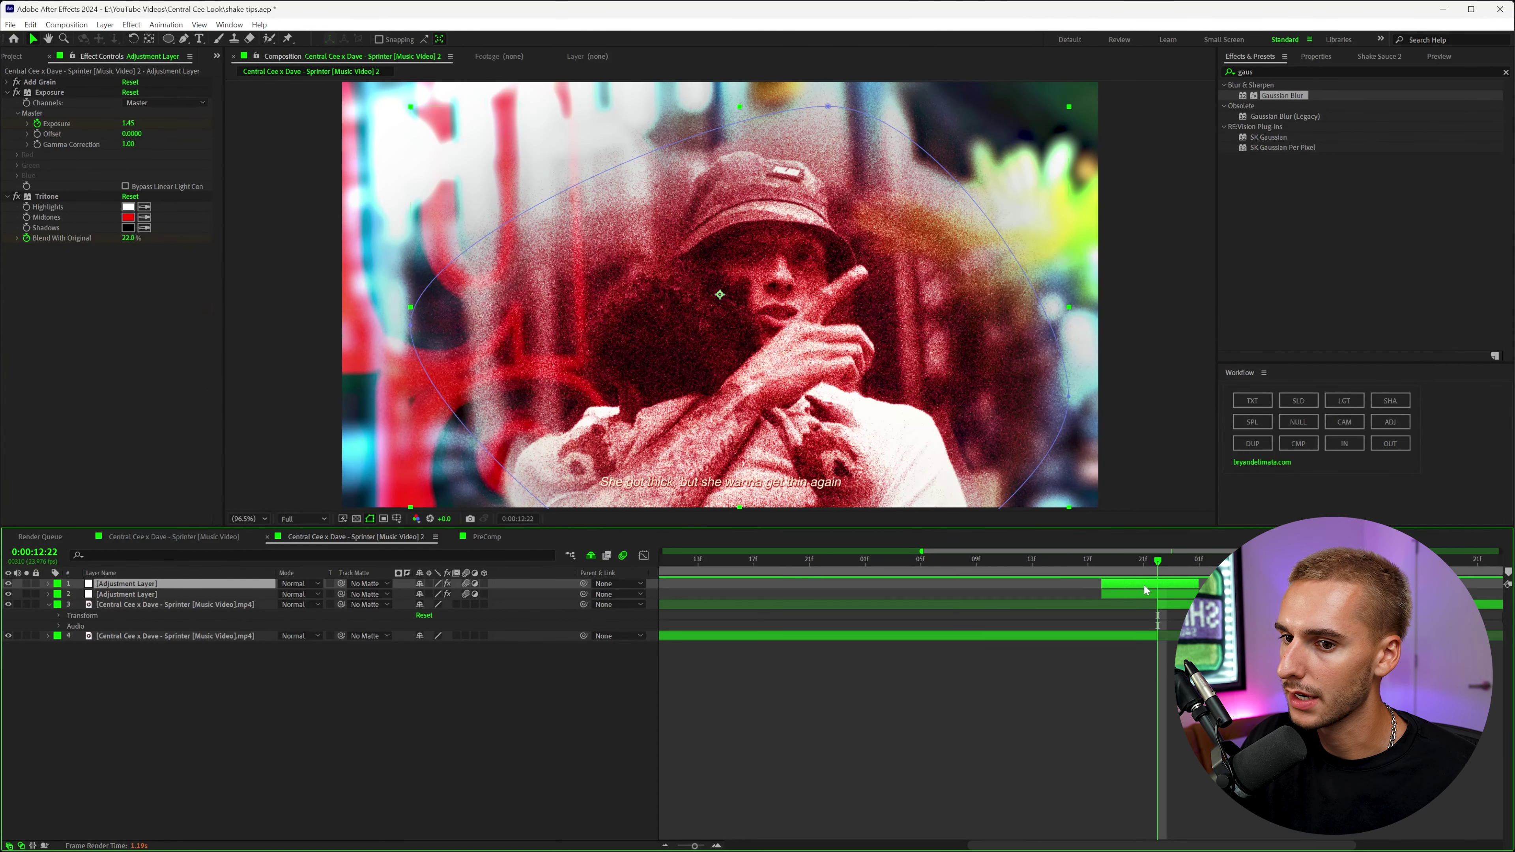
Duplicate the upper adjustment layer and remove Add Grain and Exposure from the copy, keeping only Tritone.
key(ctrl+d)
click(36, 82)
key(Delete)
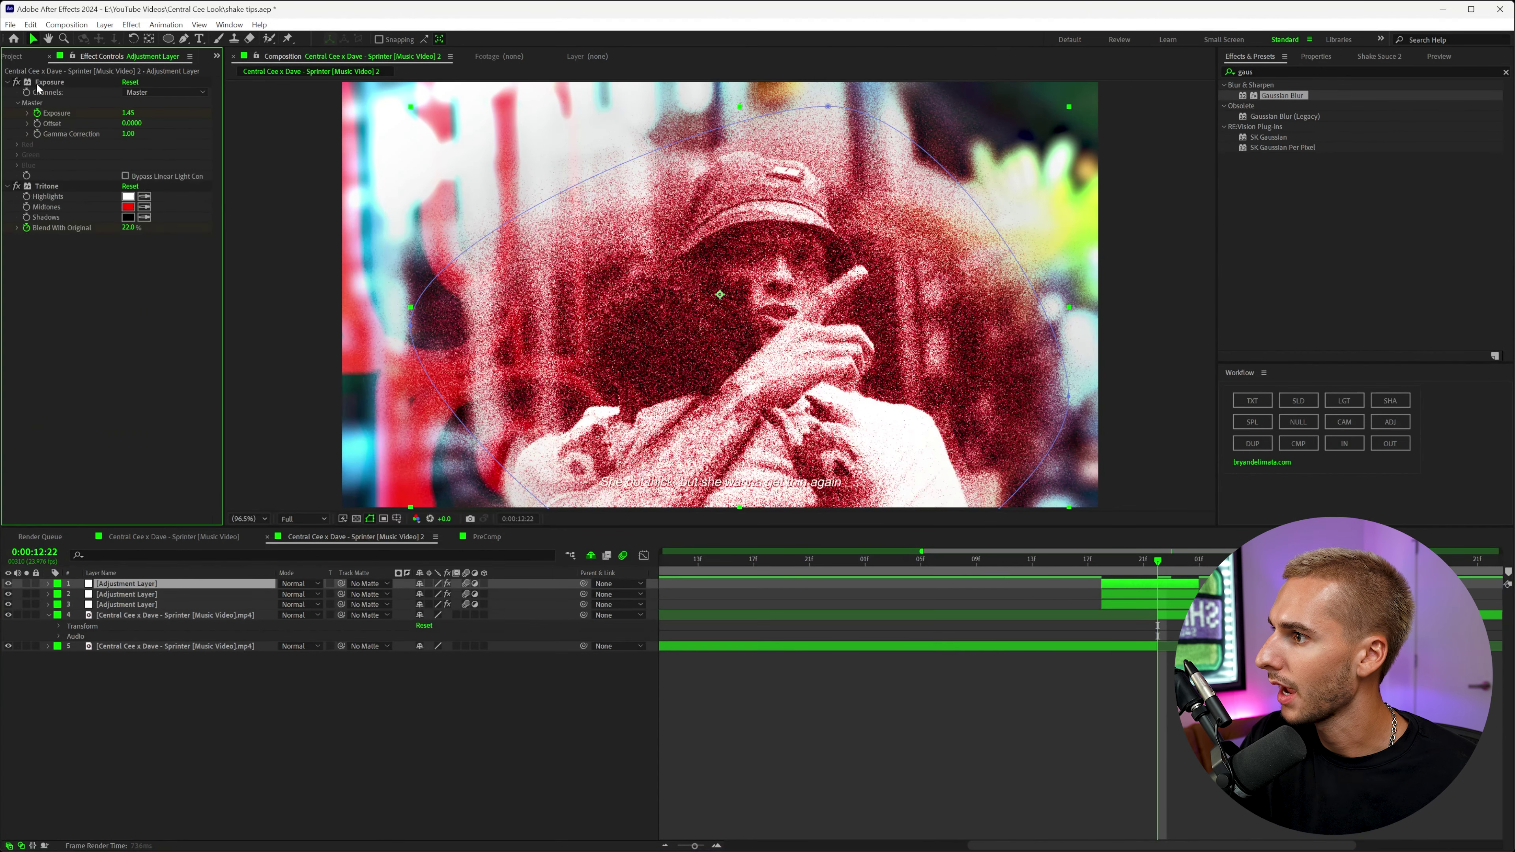
click(36, 83)
key(Delete)
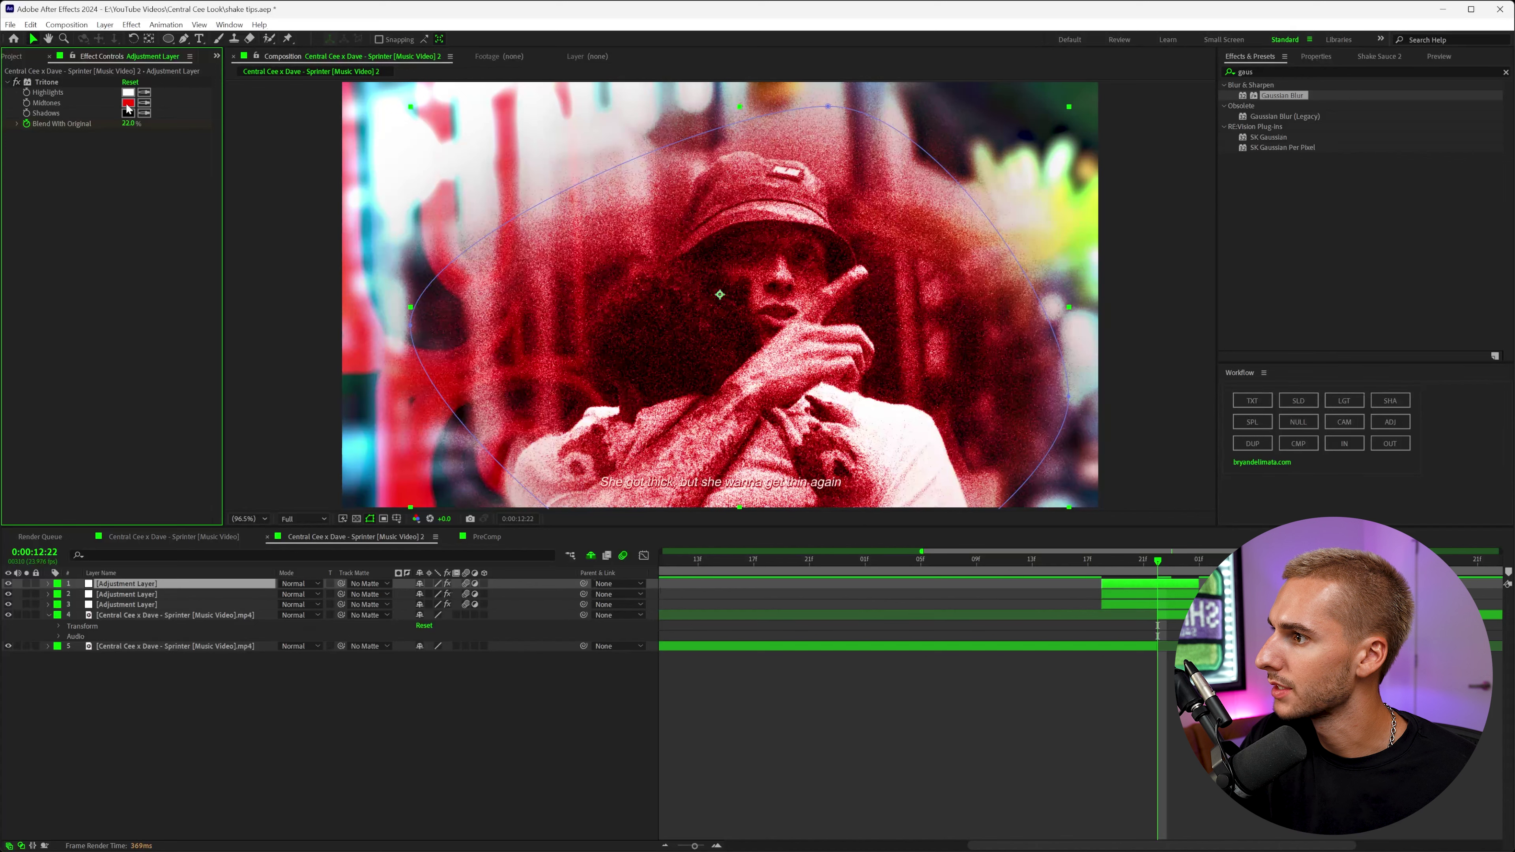
Change the Tritone Midtones color on the new top adjustment layer to white, FFFFFF.
click(128, 102)
text(FFFFFF)
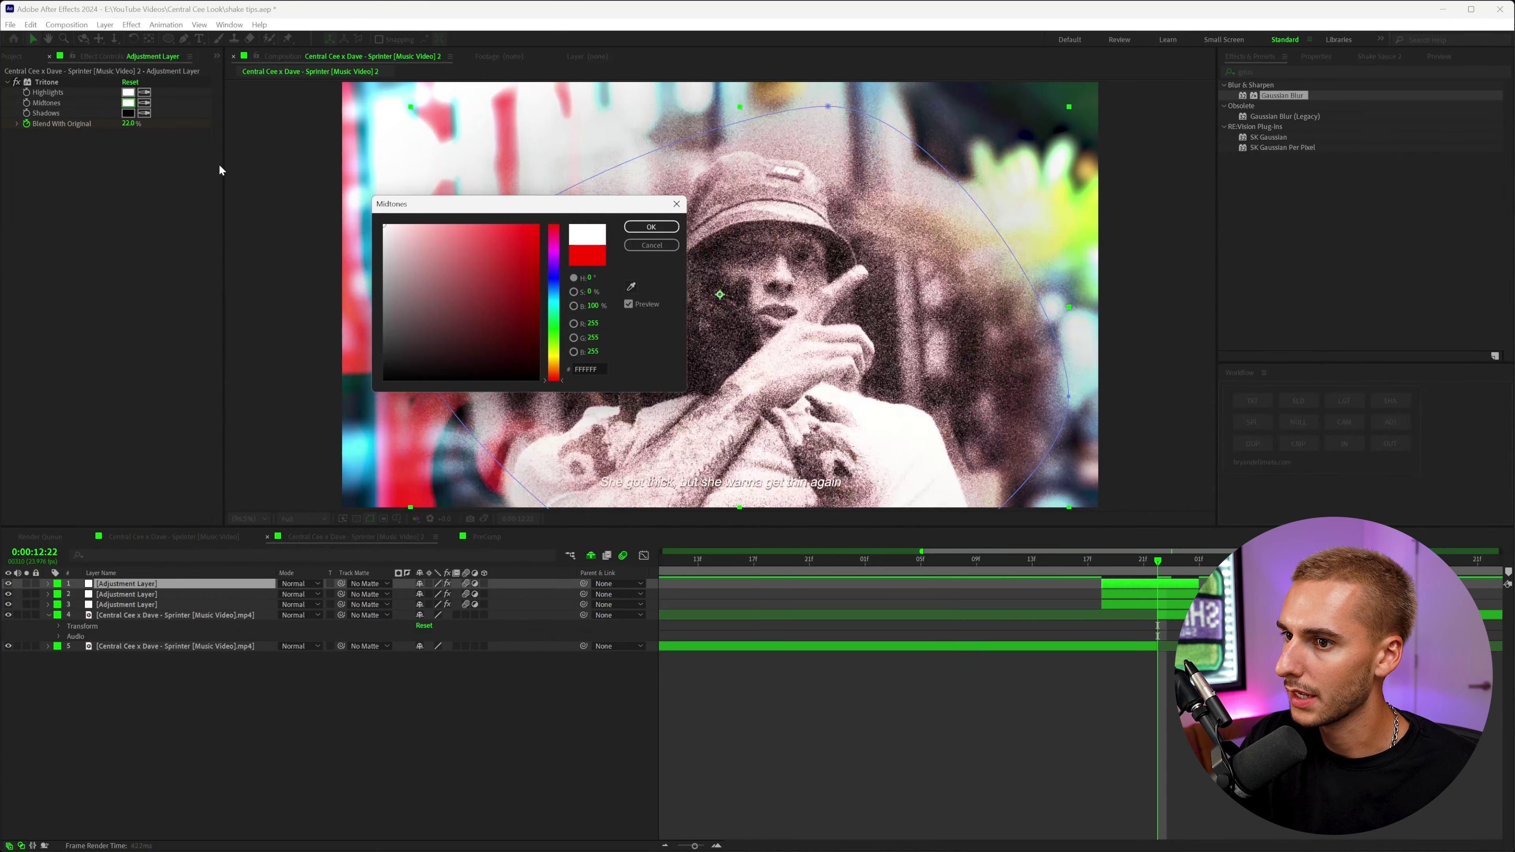
click(651, 227)
Shrink the top adjustment layer's Mask 1 by setting its Mask Expansion to -291.0 pixels.
click(47, 583)
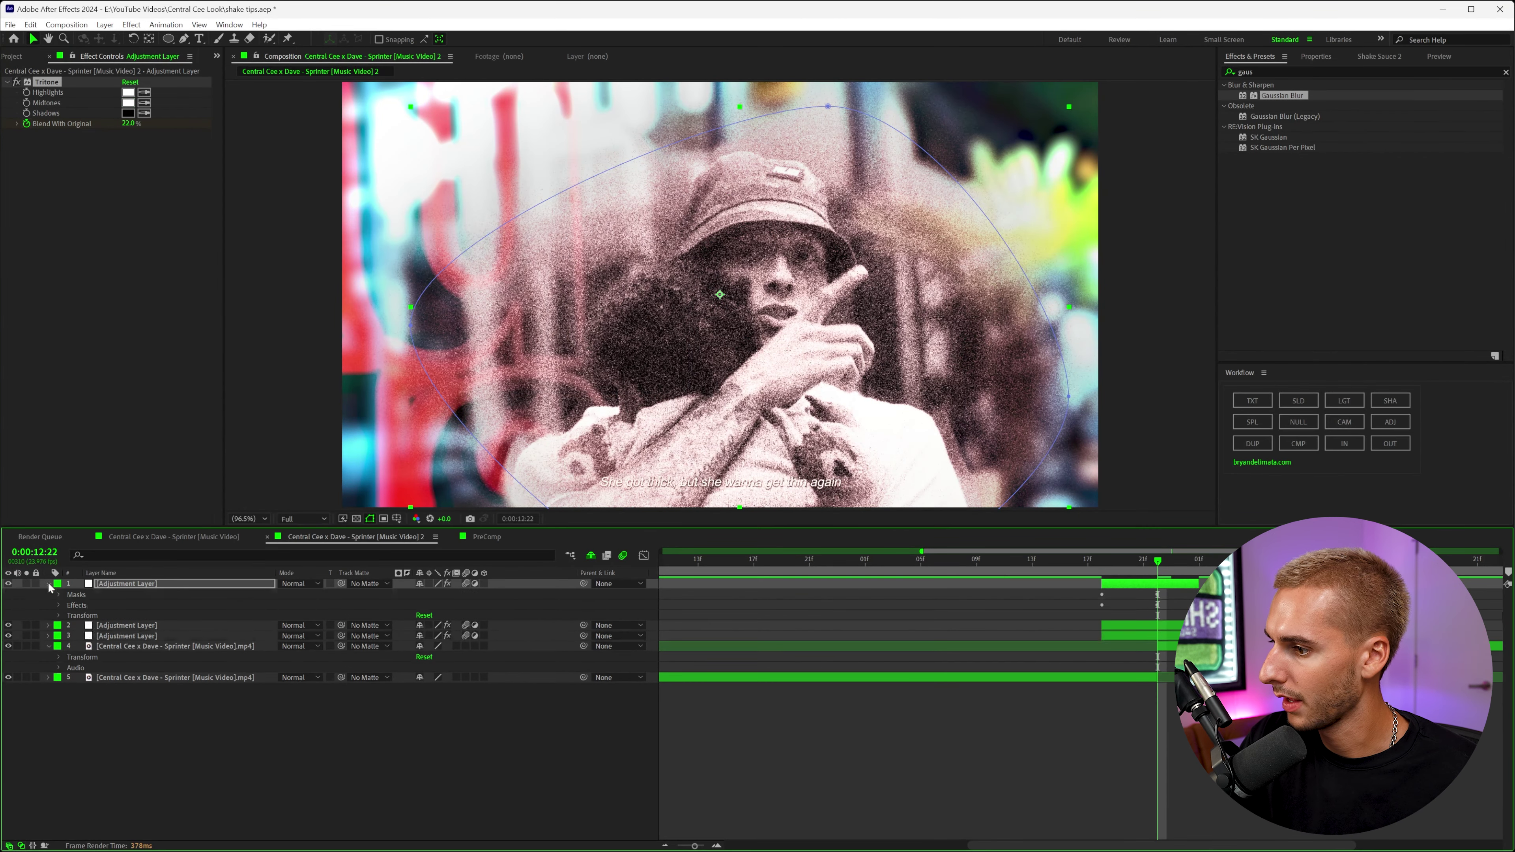
click(59, 595)
click(70, 605)
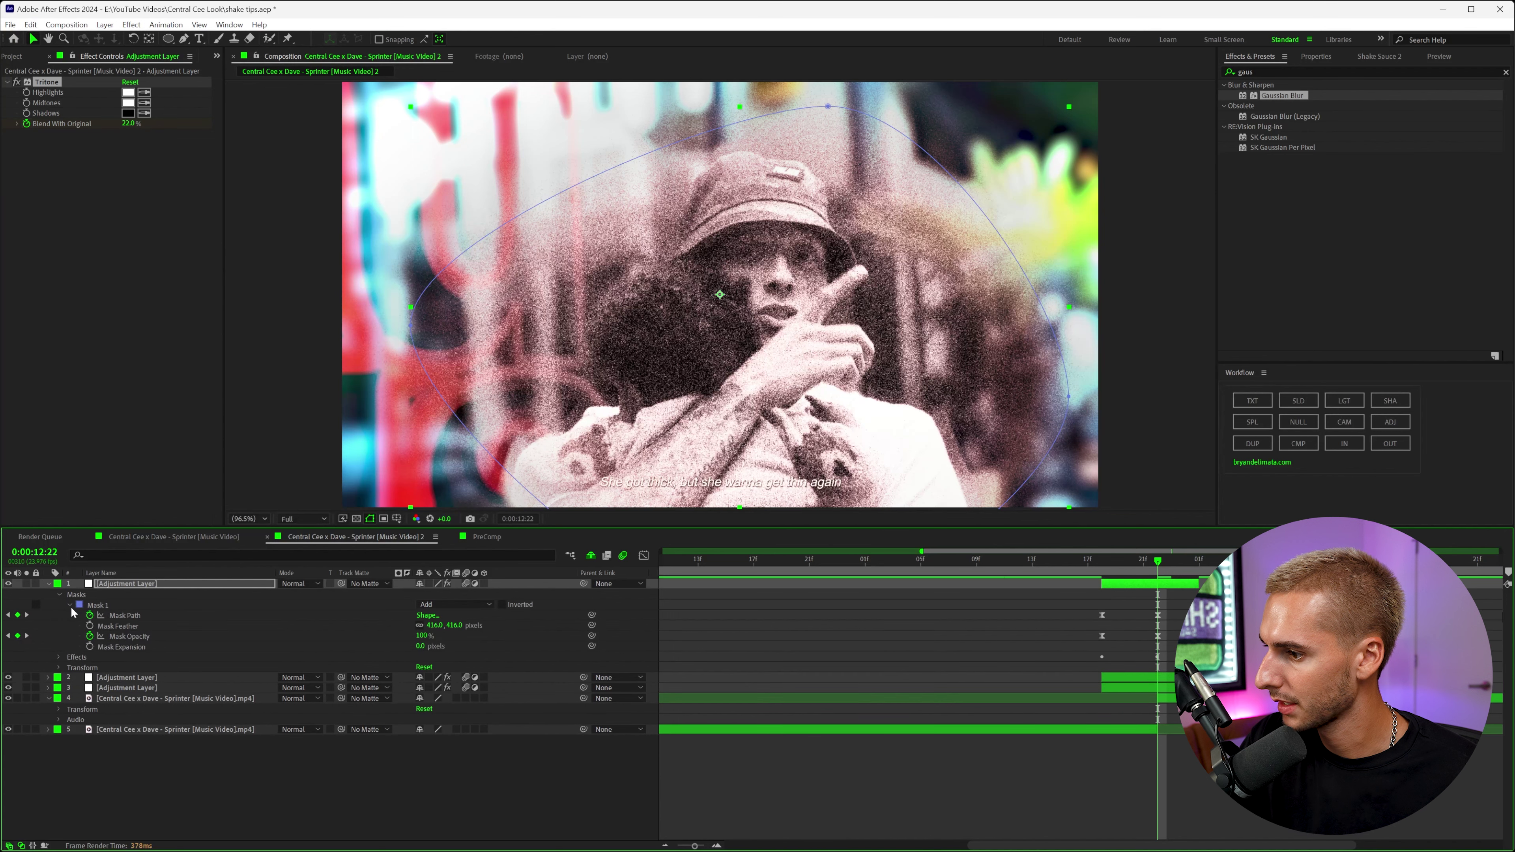
drag(419, 646, 313, 646)
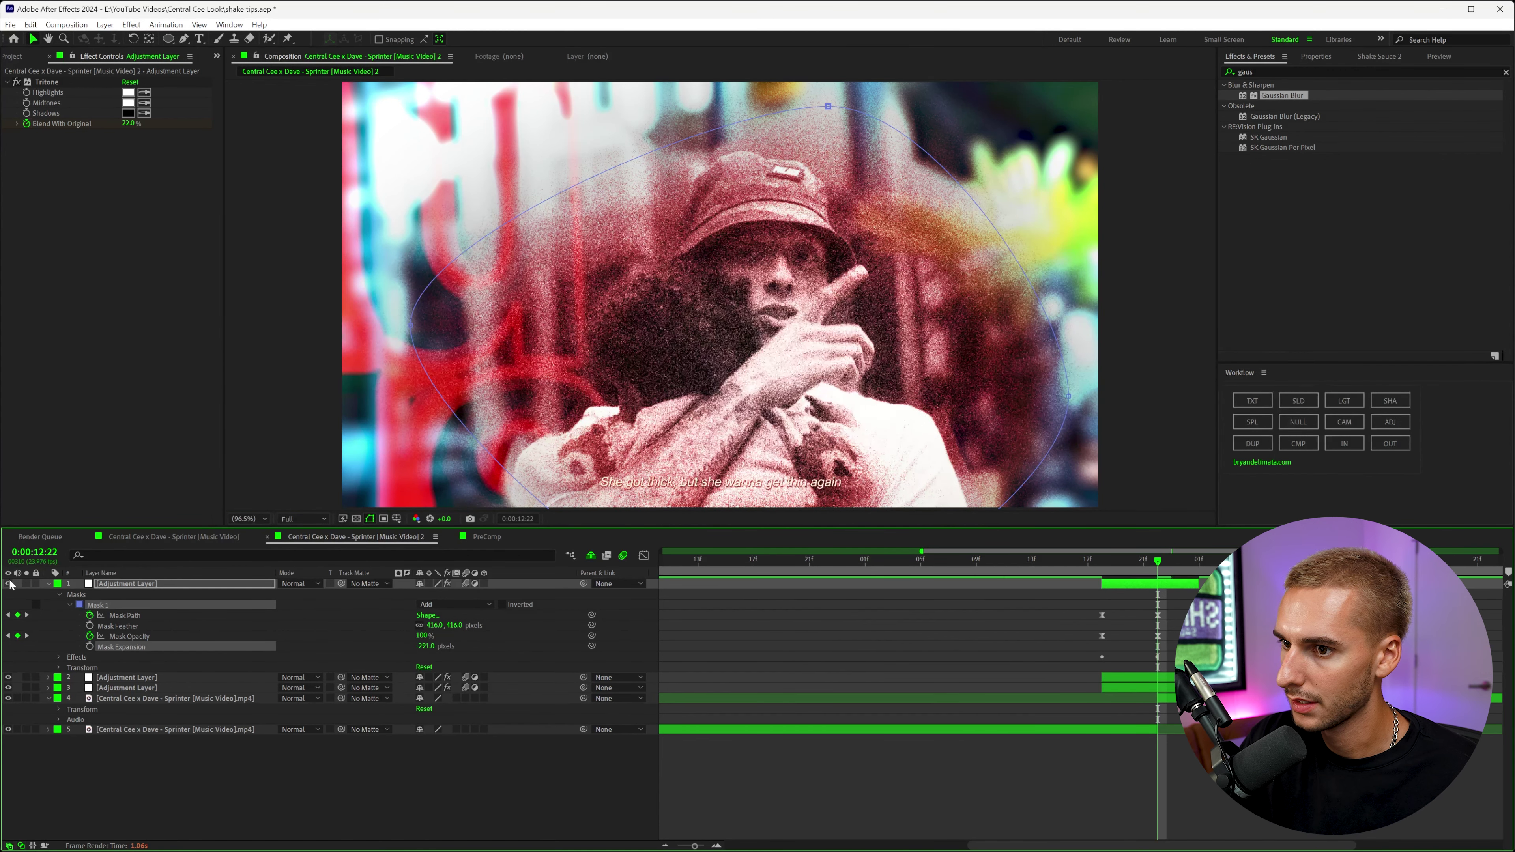
Preview the transition from before the adjustment layers start, checking it up to the cut at 0:00:12:22.
click(1084, 561)
key(space)
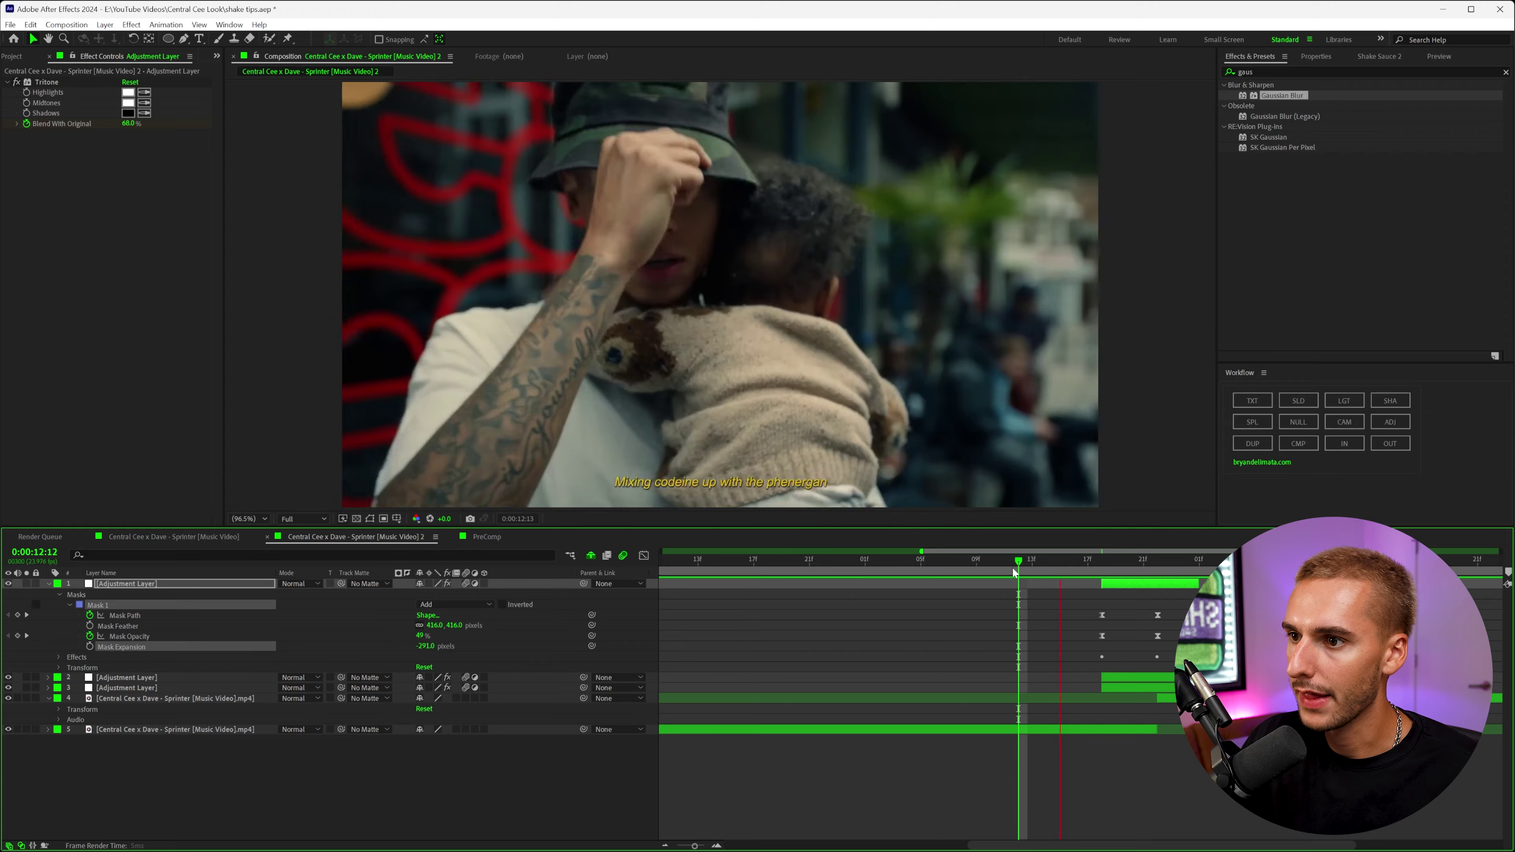
drag(1072, 562, 1148, 565)
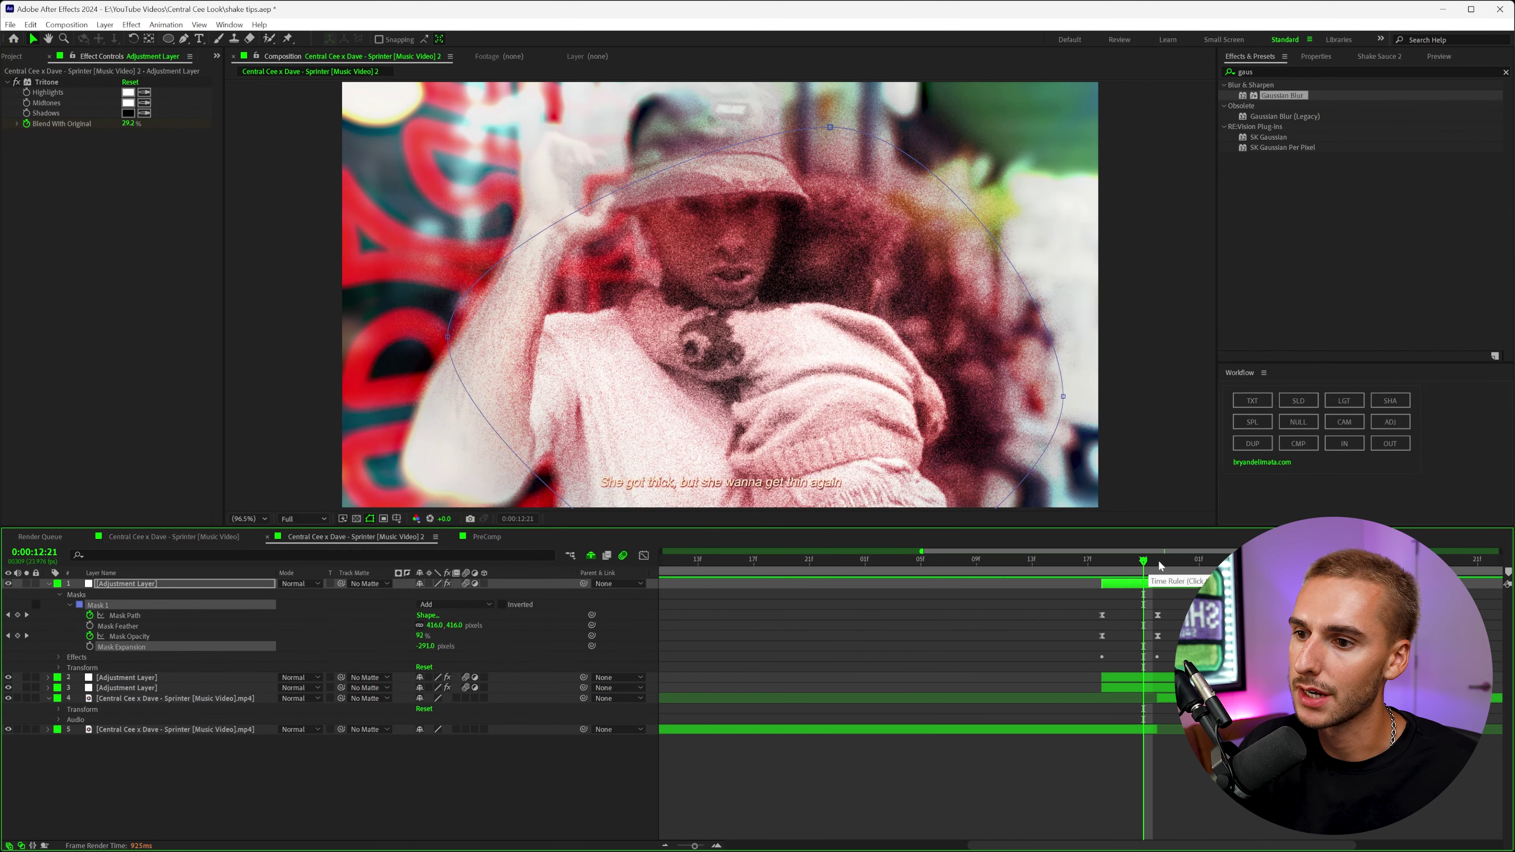
drag(1157, 566, 1096, 569)
key(space)
click(1152, 567)
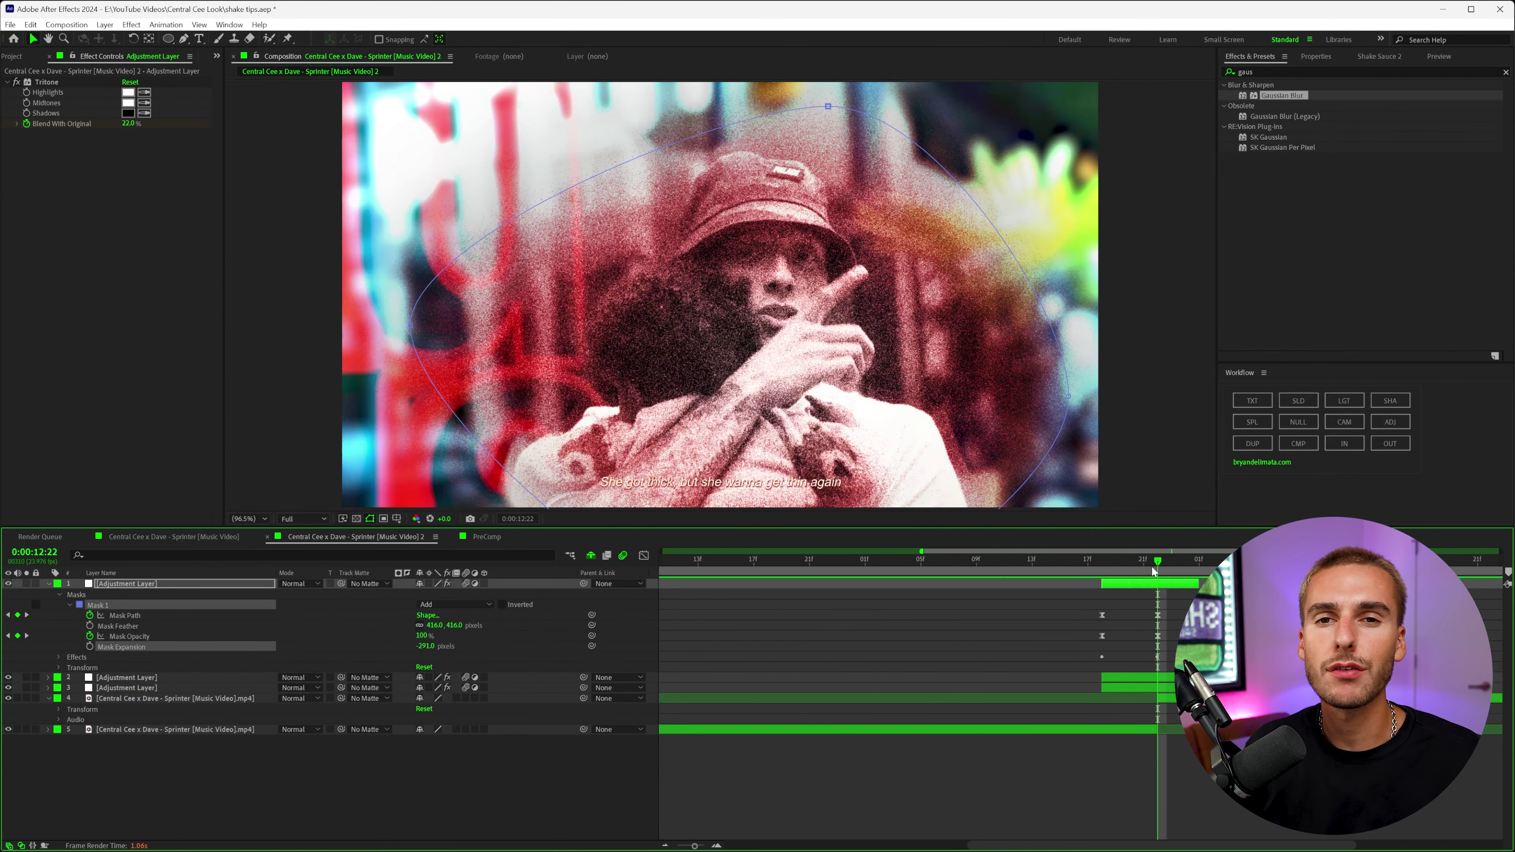